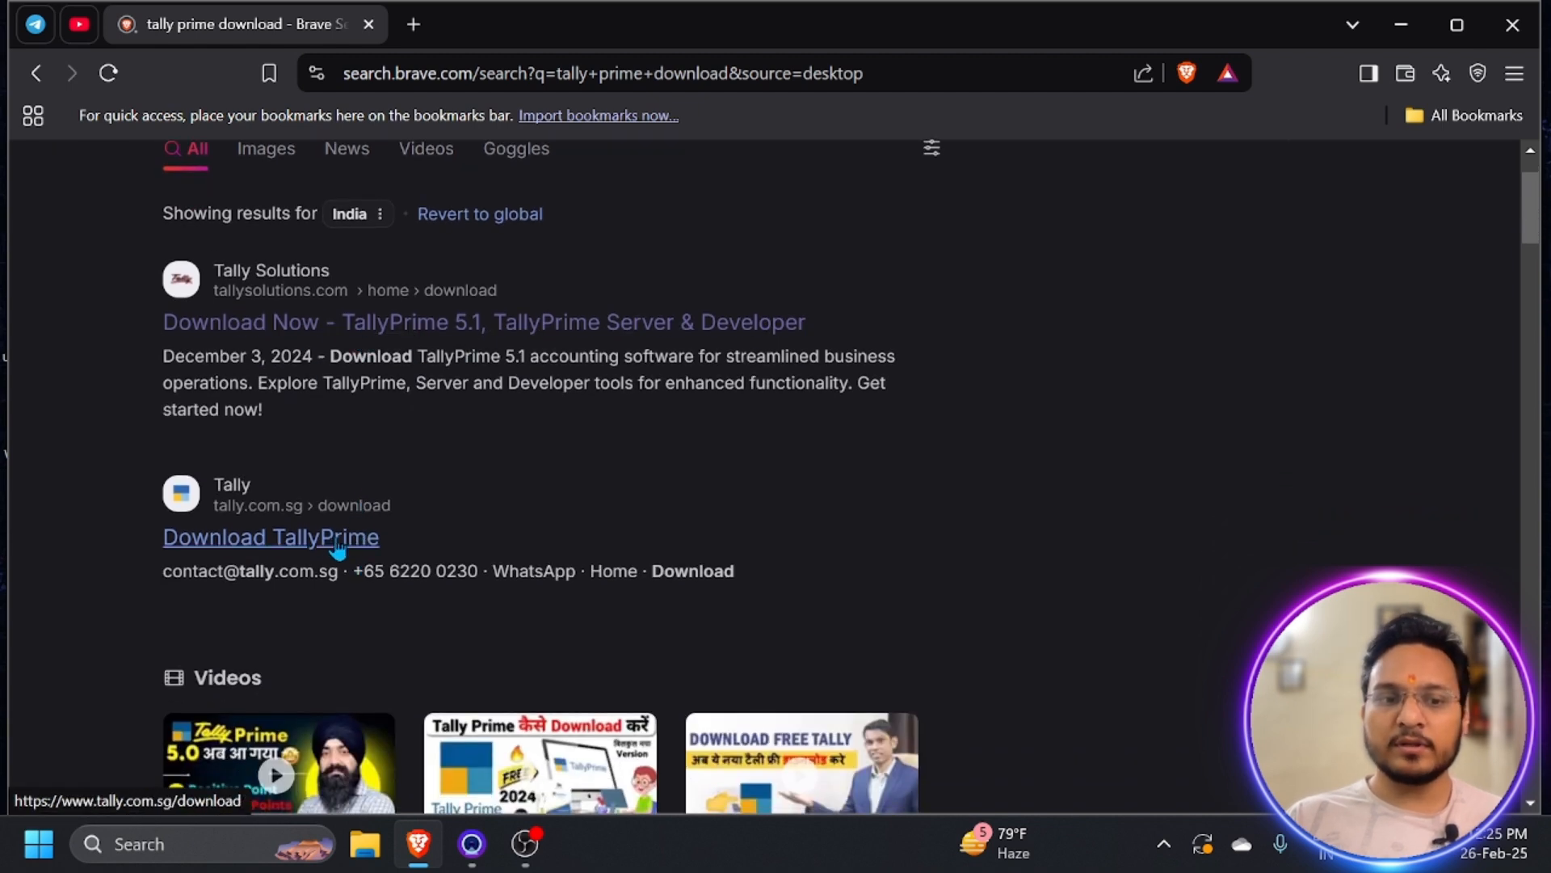
Step: Open the 'Download Now - TallyPrime 5.1' search result for the official download page
click(322, 323)
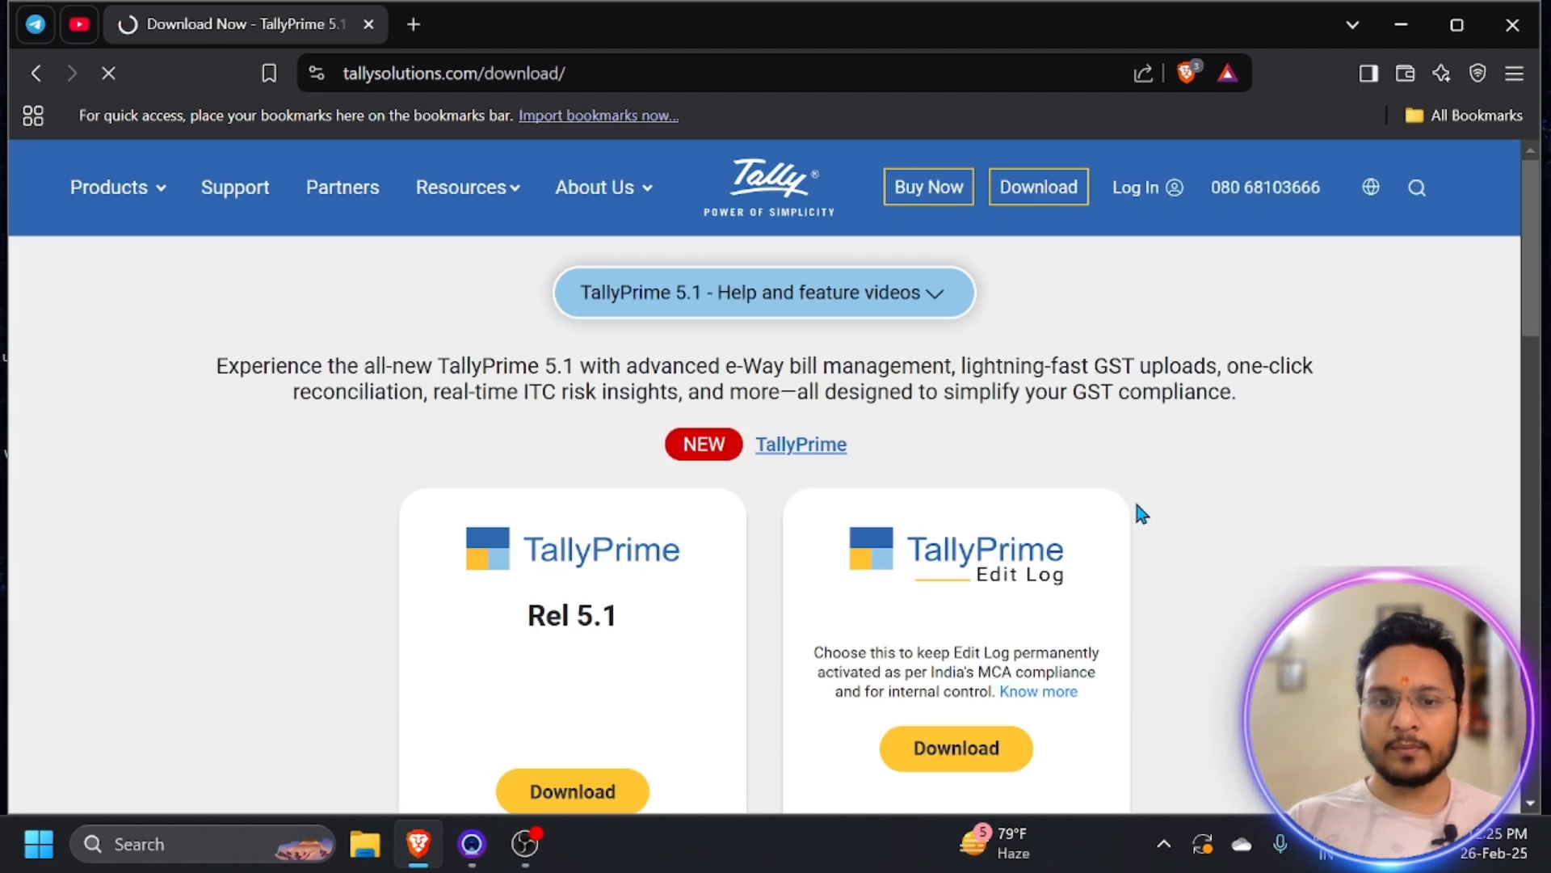
Step: Save the TallyPrime Rel 5.1 installer to the Downloads folder as 'Tally Setup'
scroll(1228, 529, down, 1)
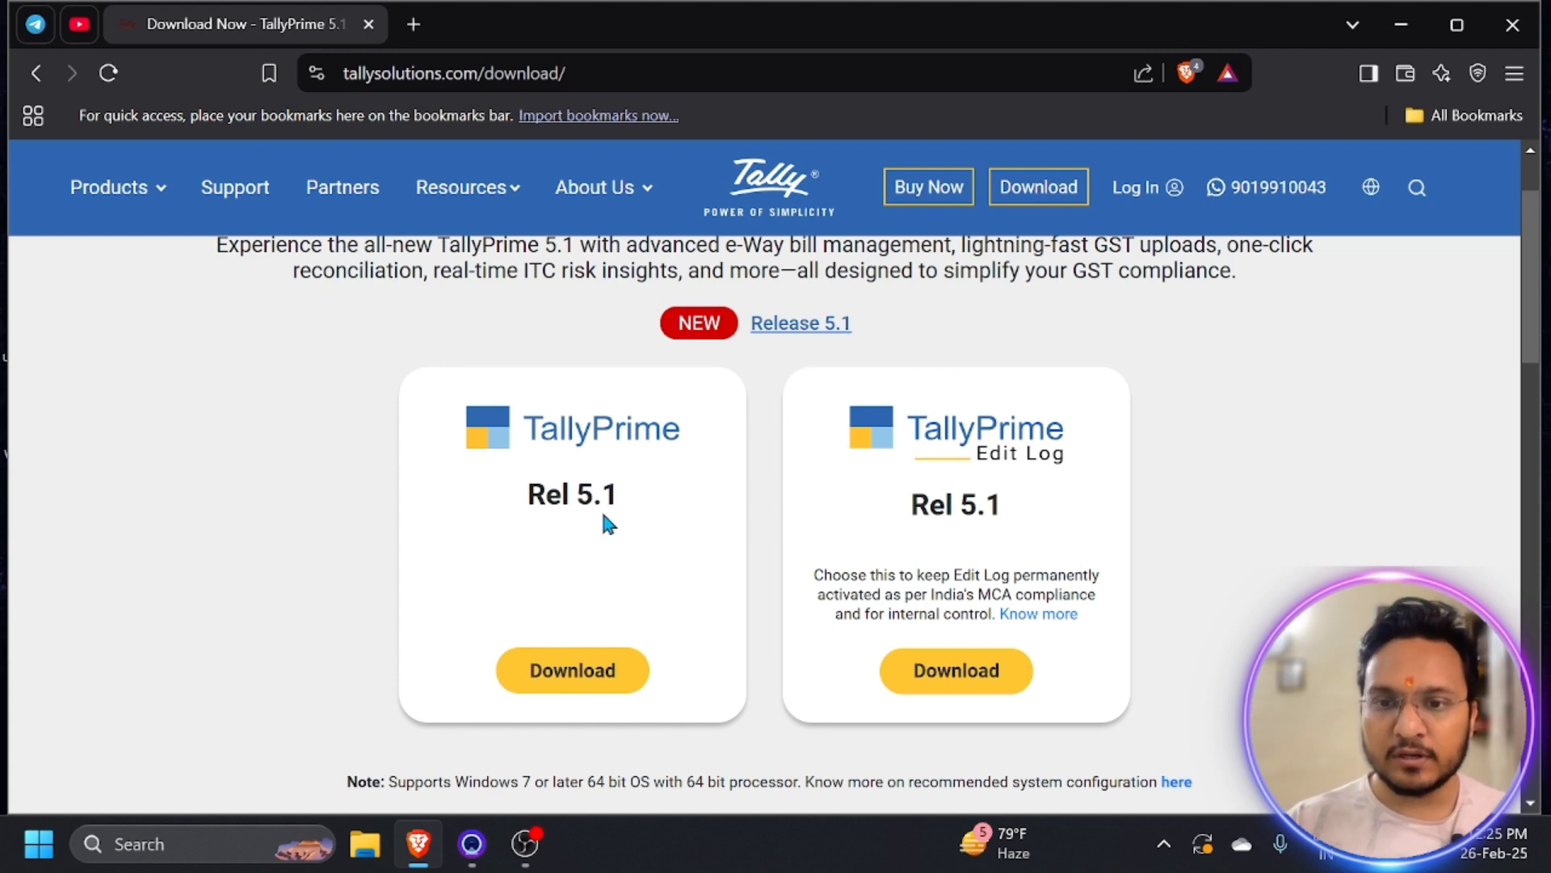
click(568, 680)
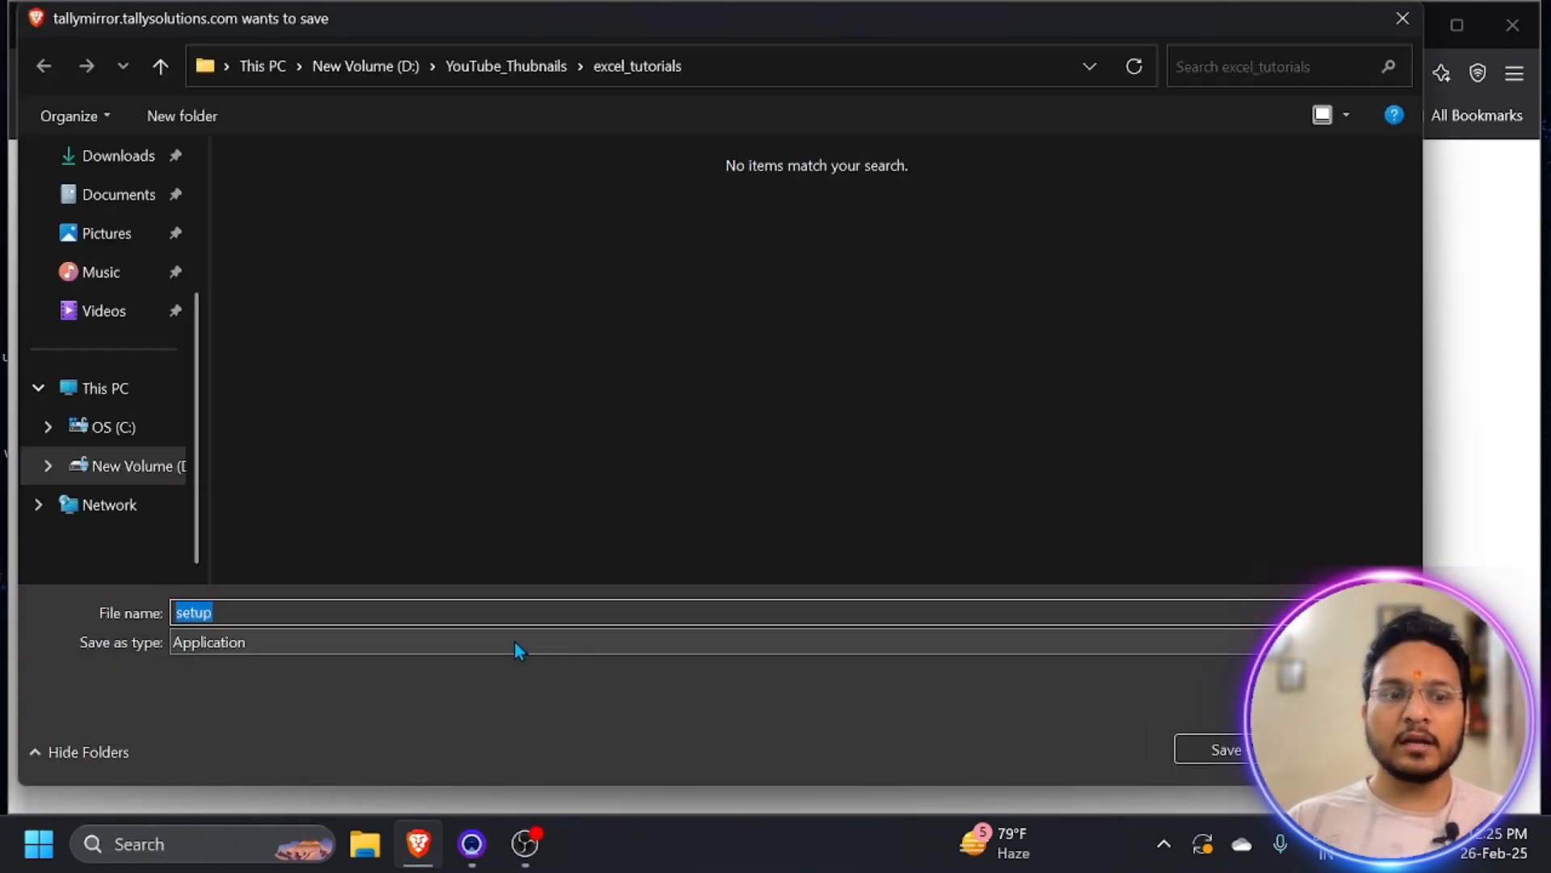
scroll(159, 408, up, 3)
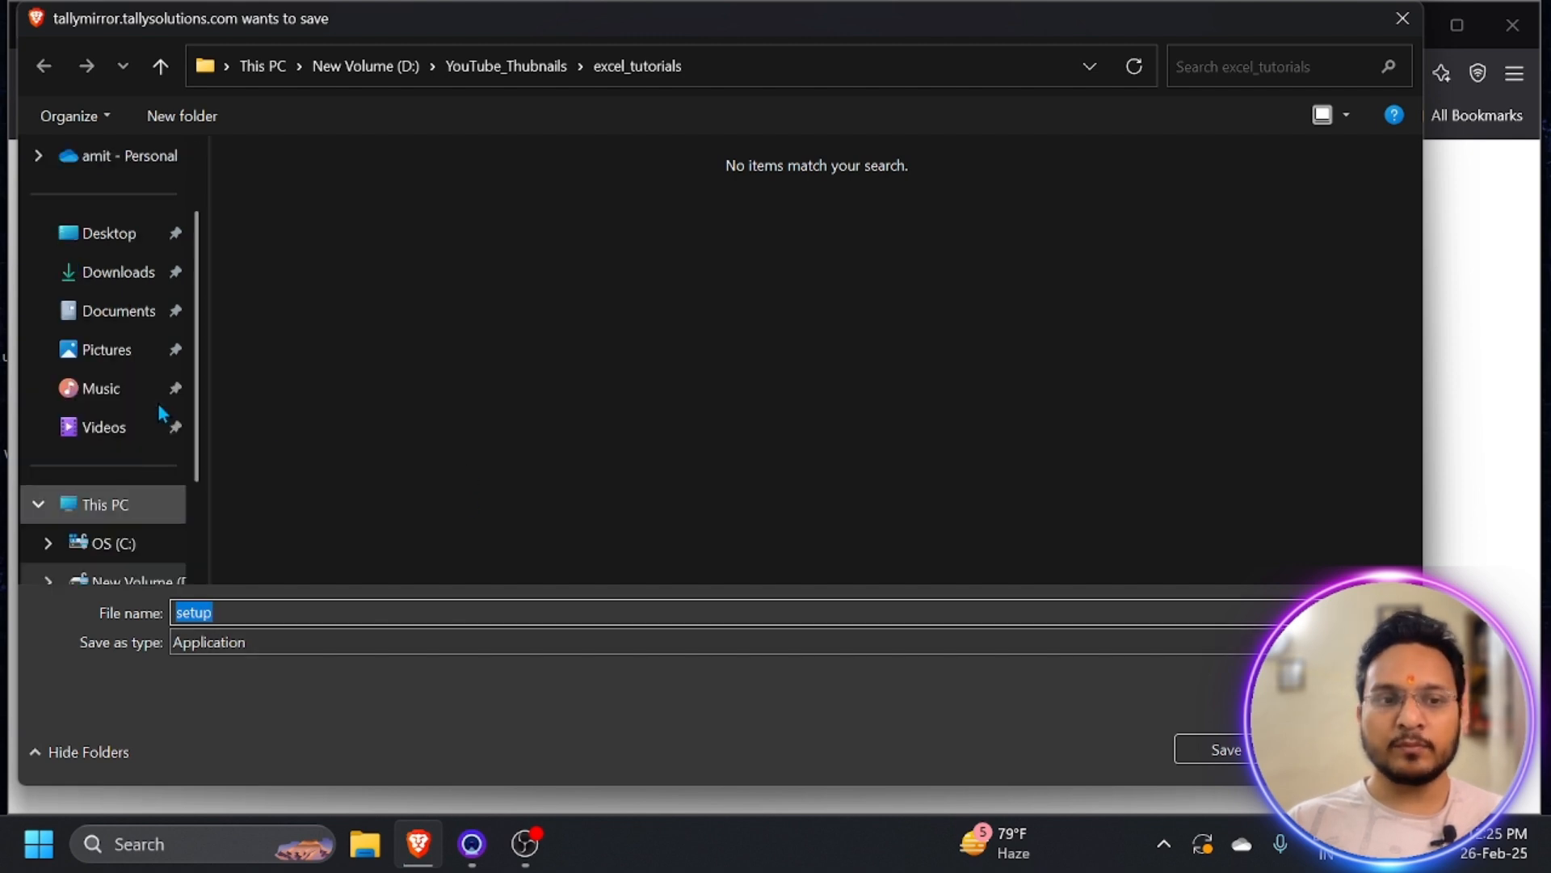
click(116, 364)
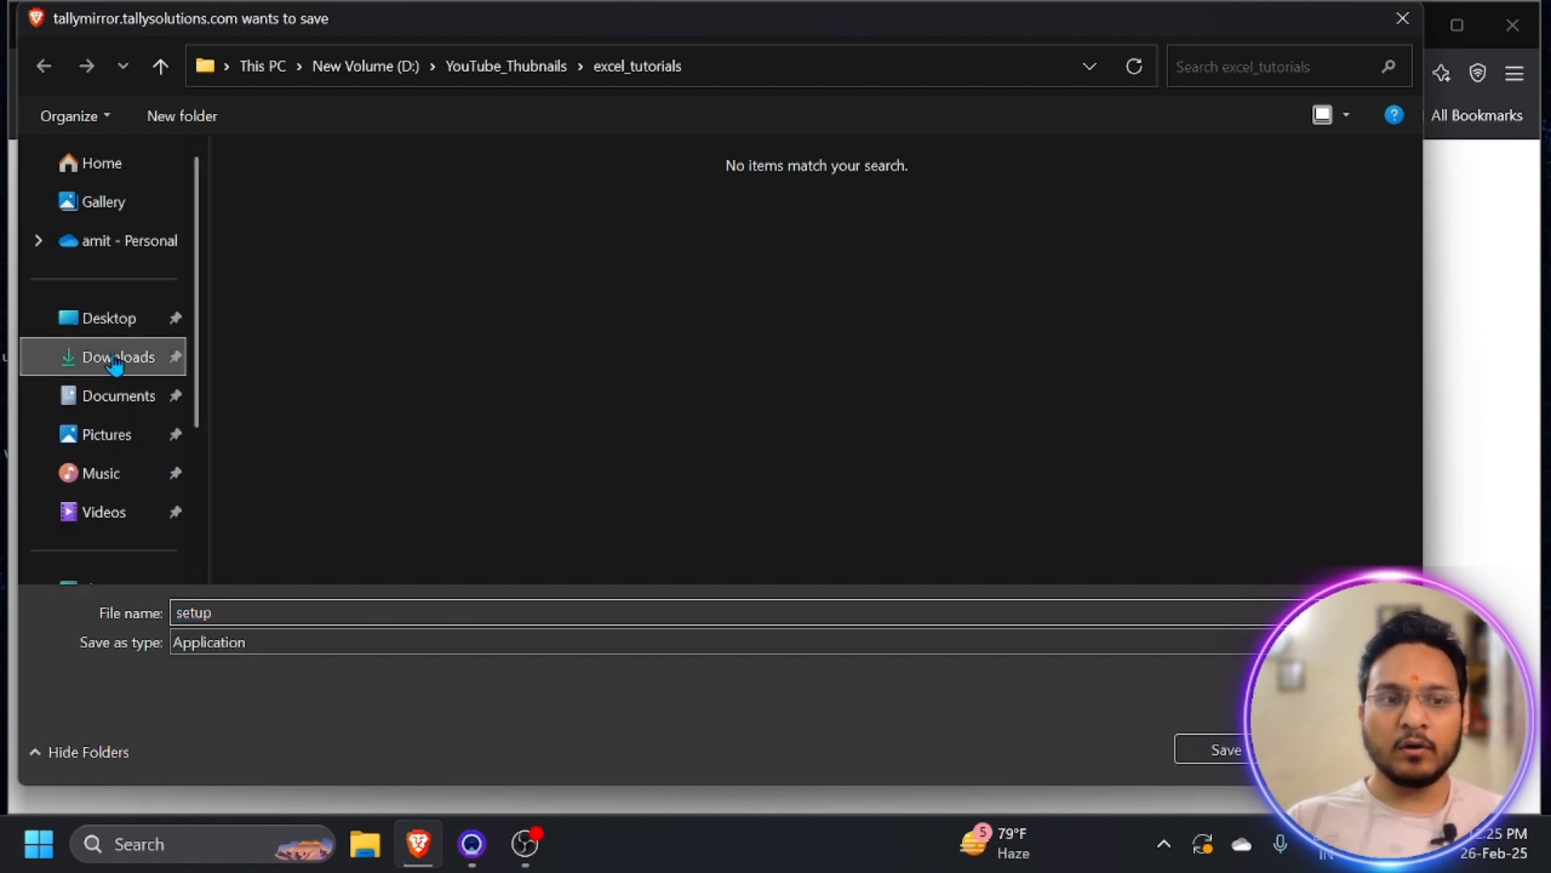
double_click(298, 613)
text(Ta)
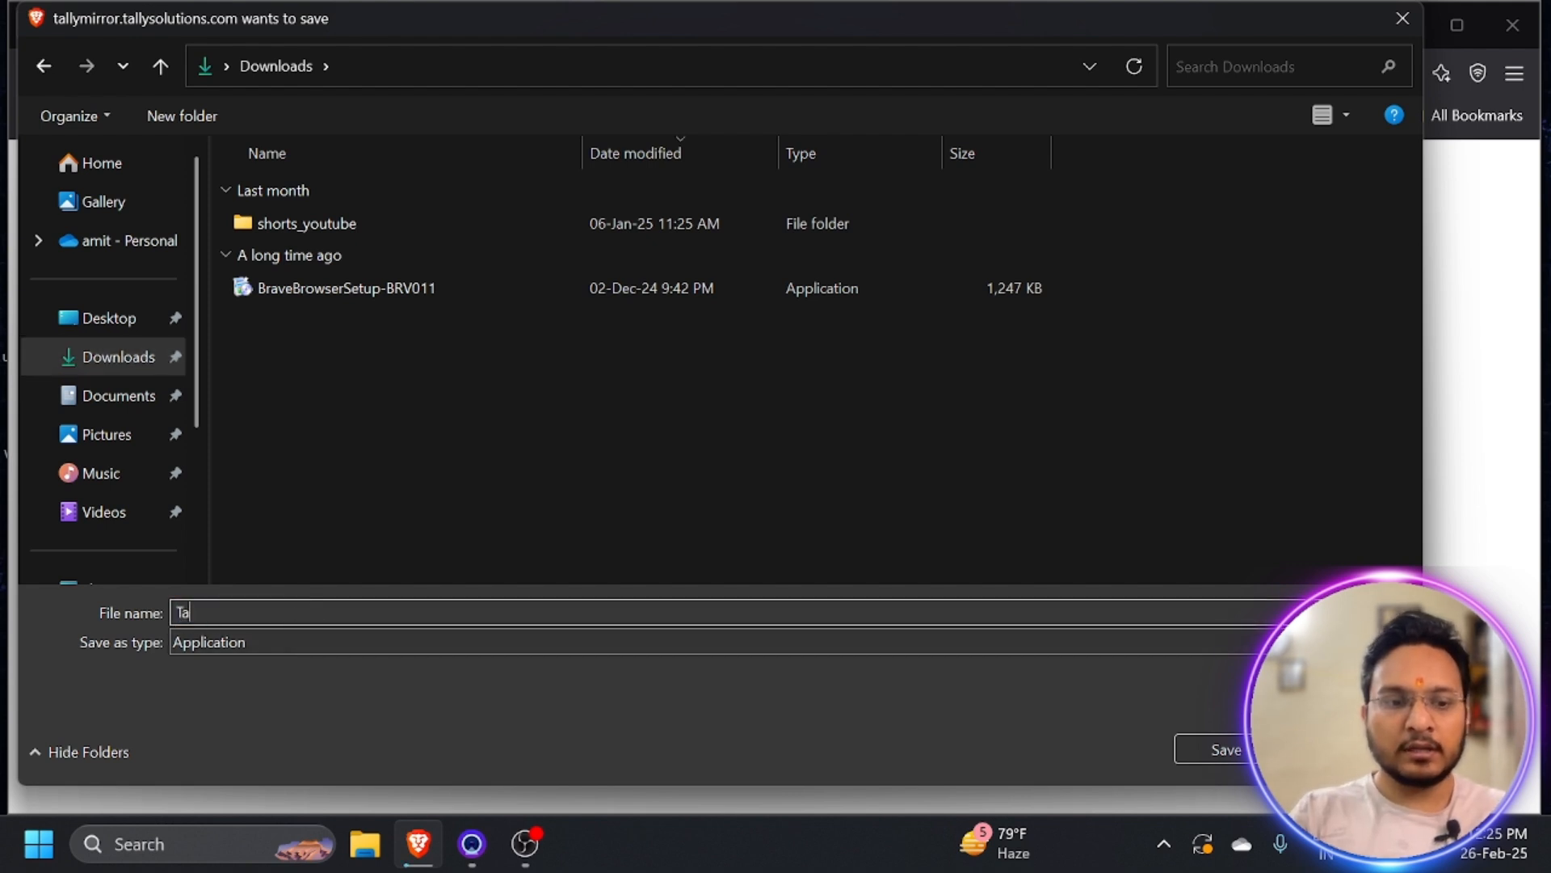
text(lly Setup)
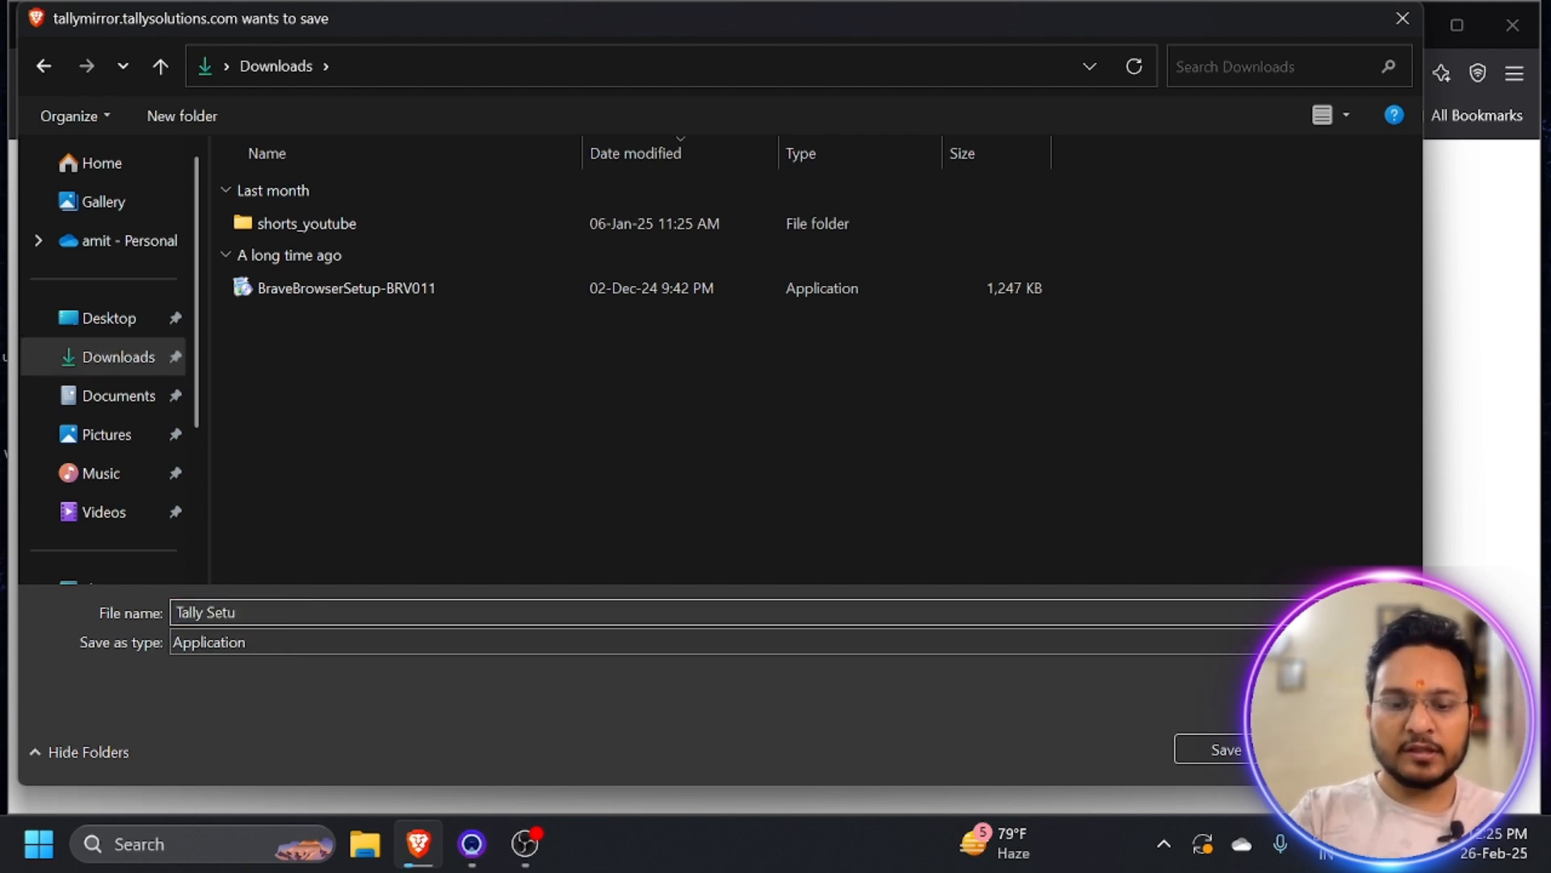
click(1222, 746)
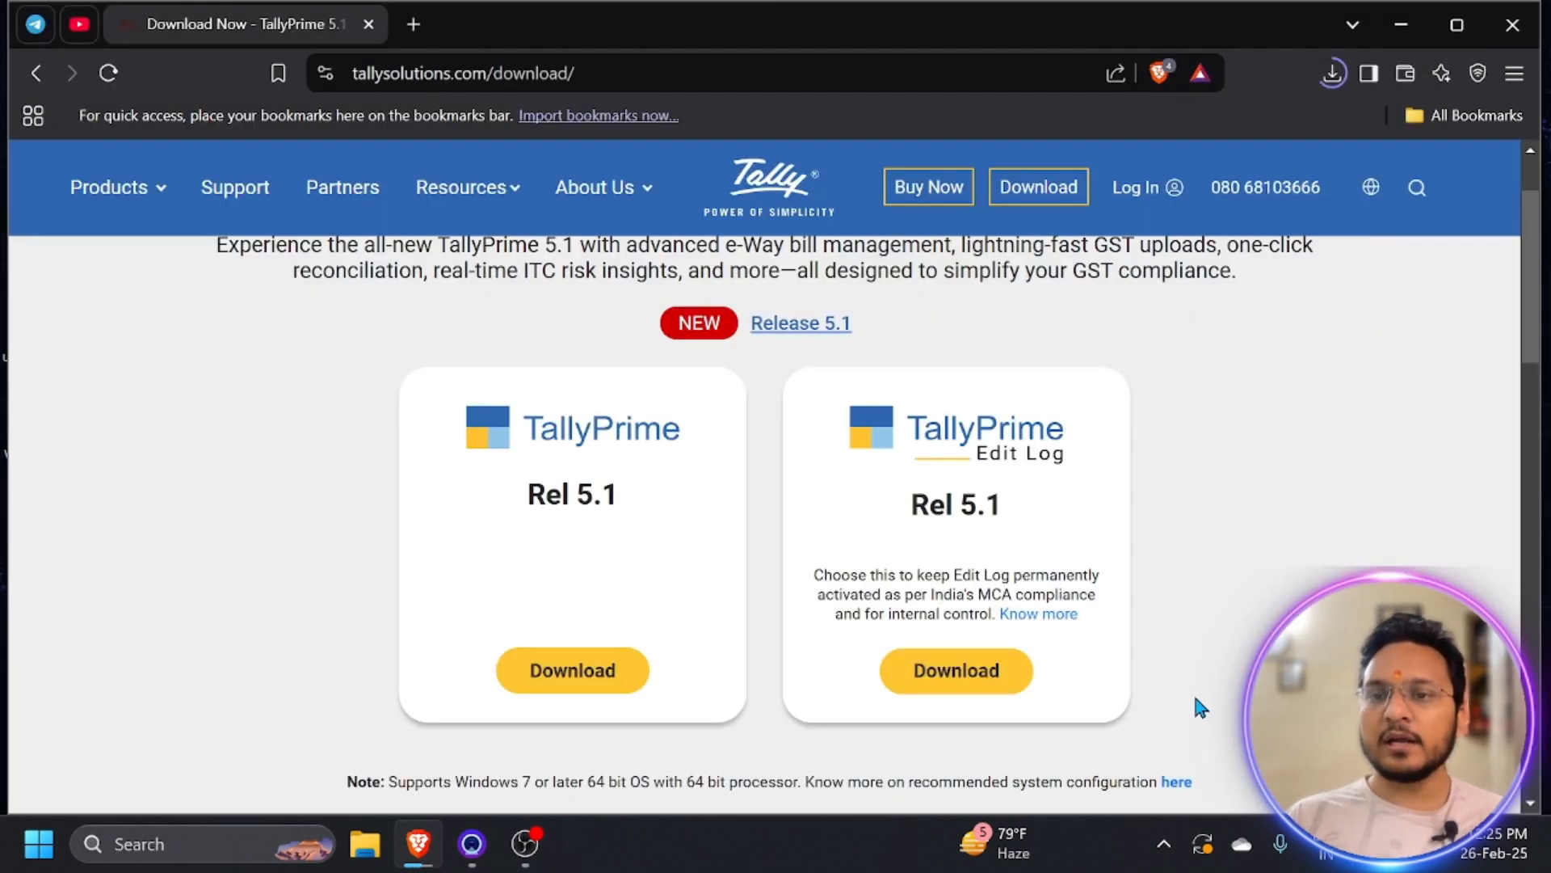
Step: Run the downloaded Tally Setup.exe from the browser's downloads panel
click(1333, 73)
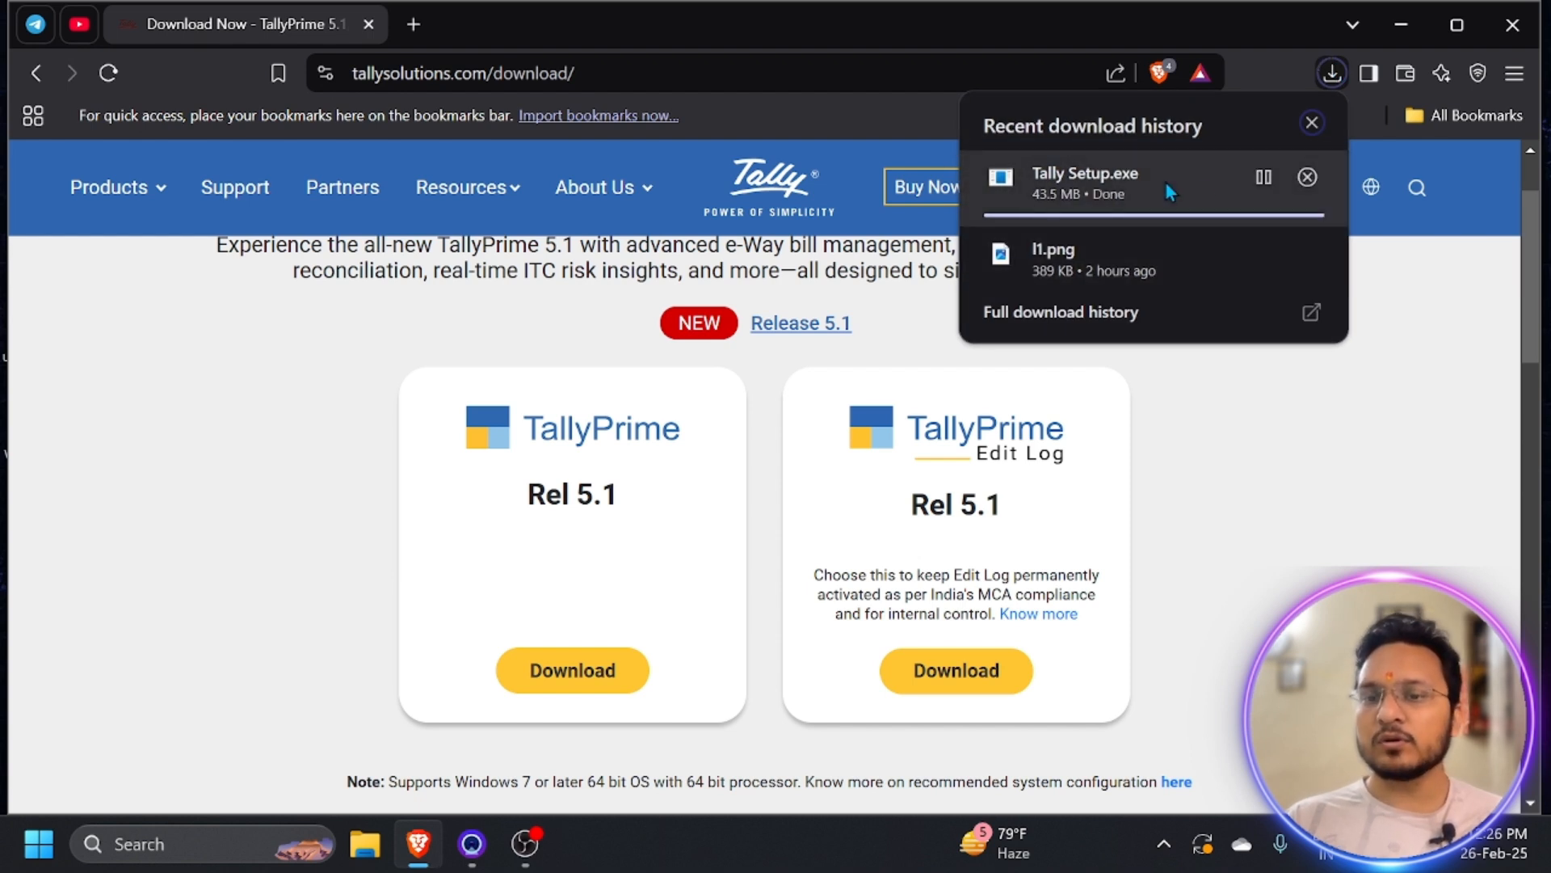
click(1048, 186)
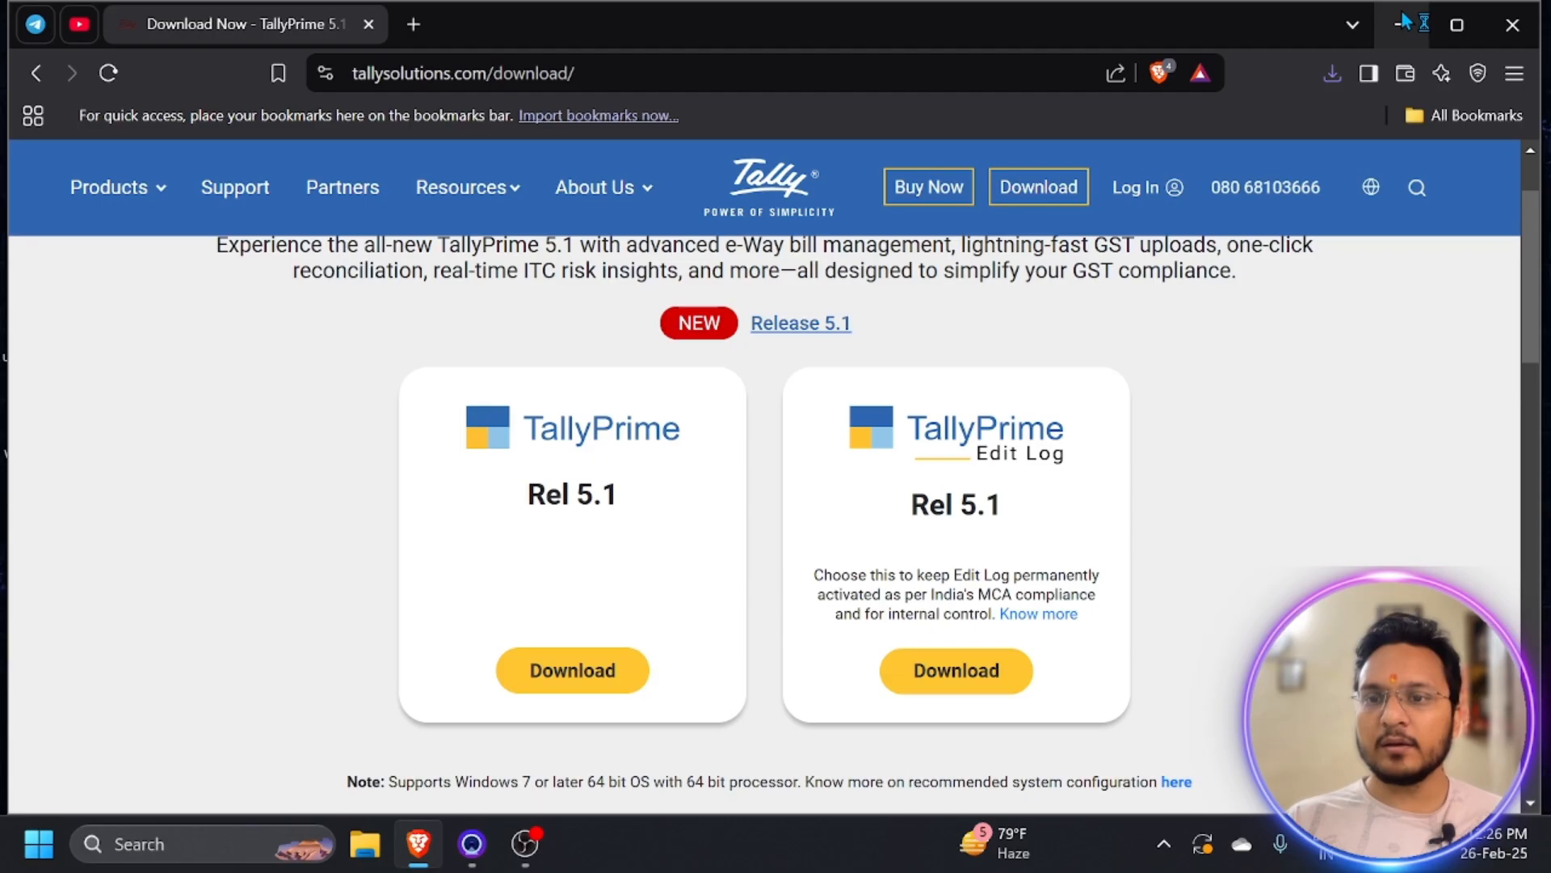
key(super+d)
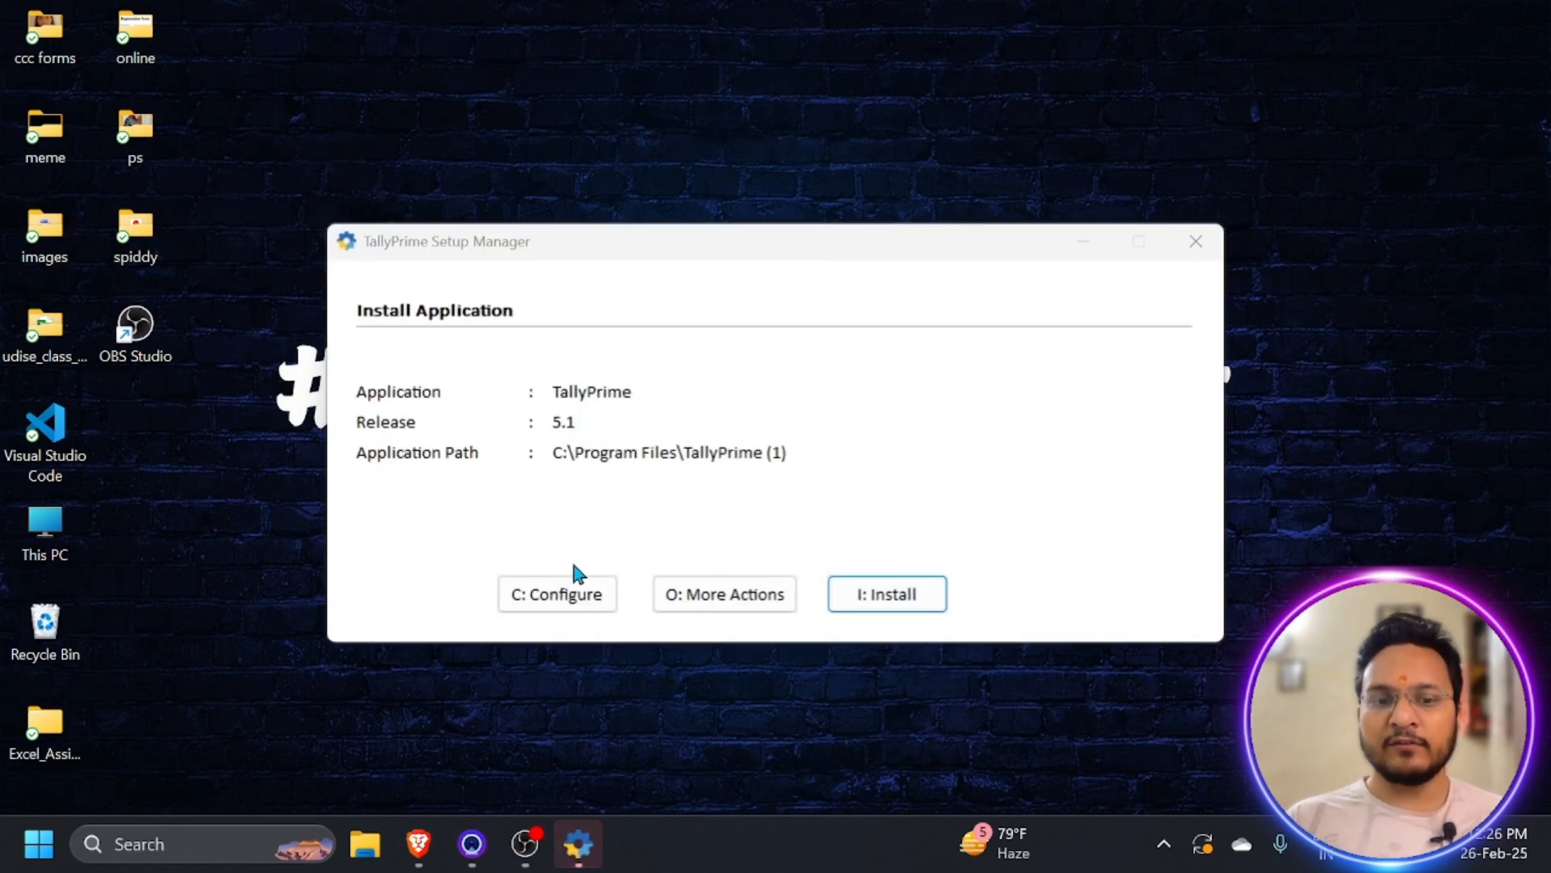
Step: Install TallyPrime Release 5.1 and start it once installation succeeds
click(929, 610)
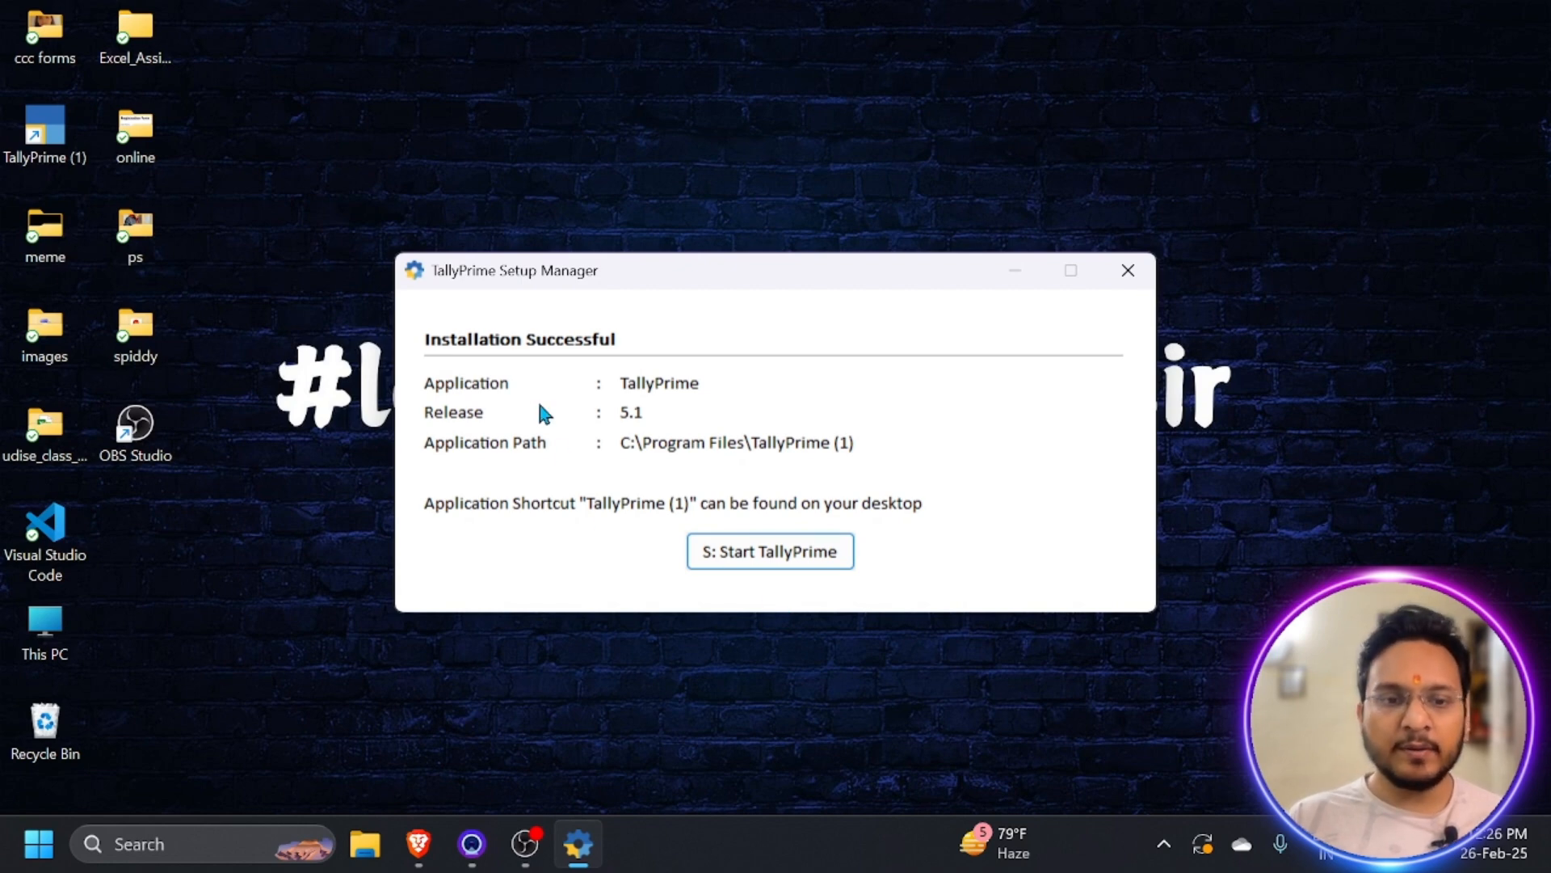
click(797, 569)
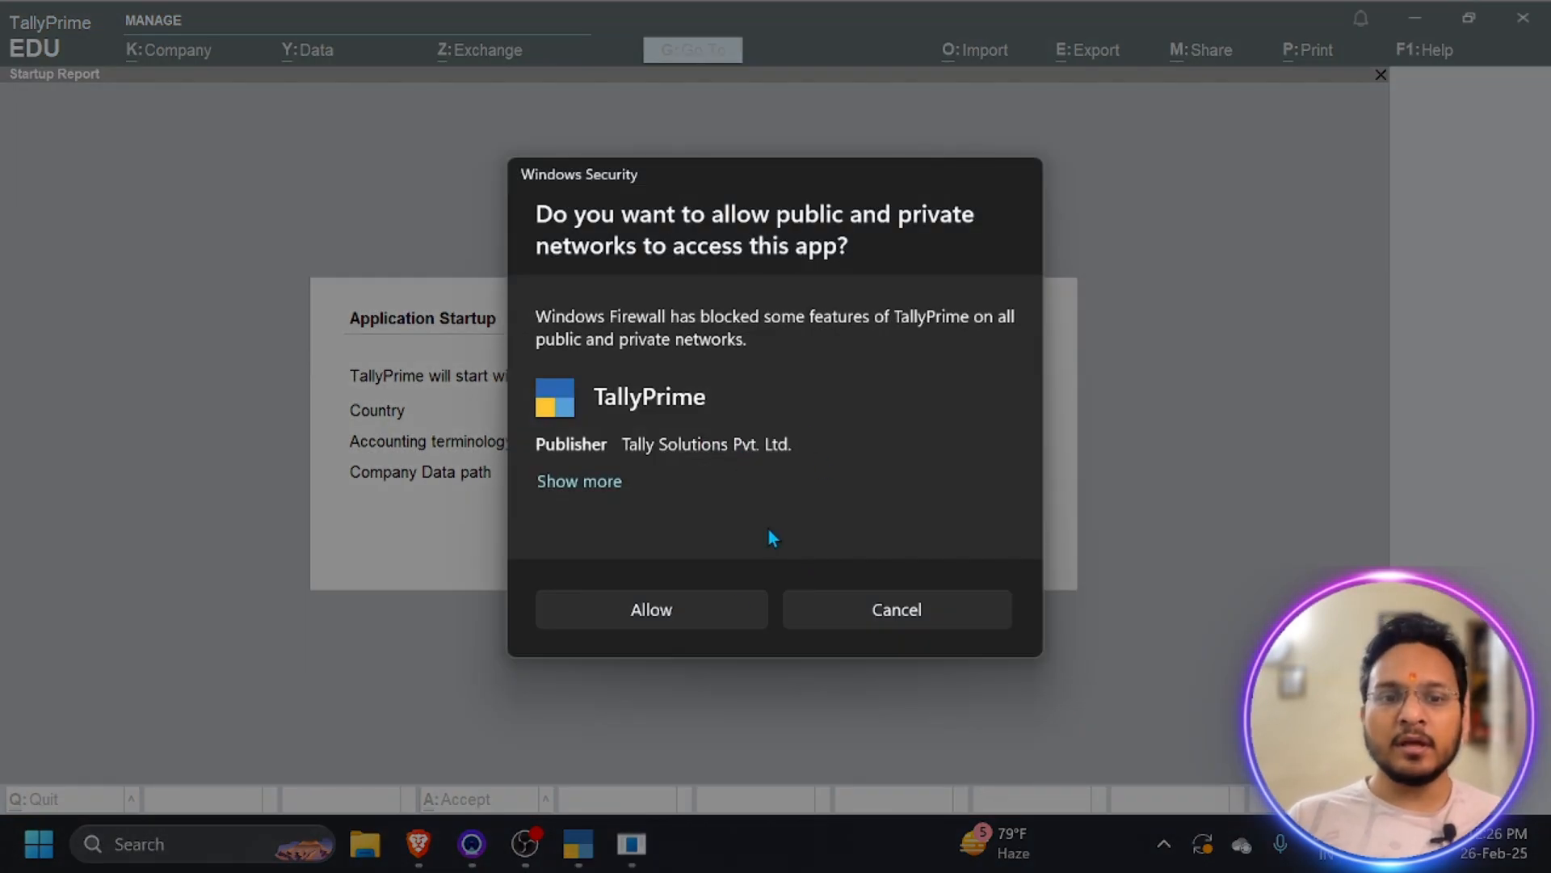
Step: Allow TallyPrime through the Windows firewall and accept the default Application Startup settings
click(724, 615)
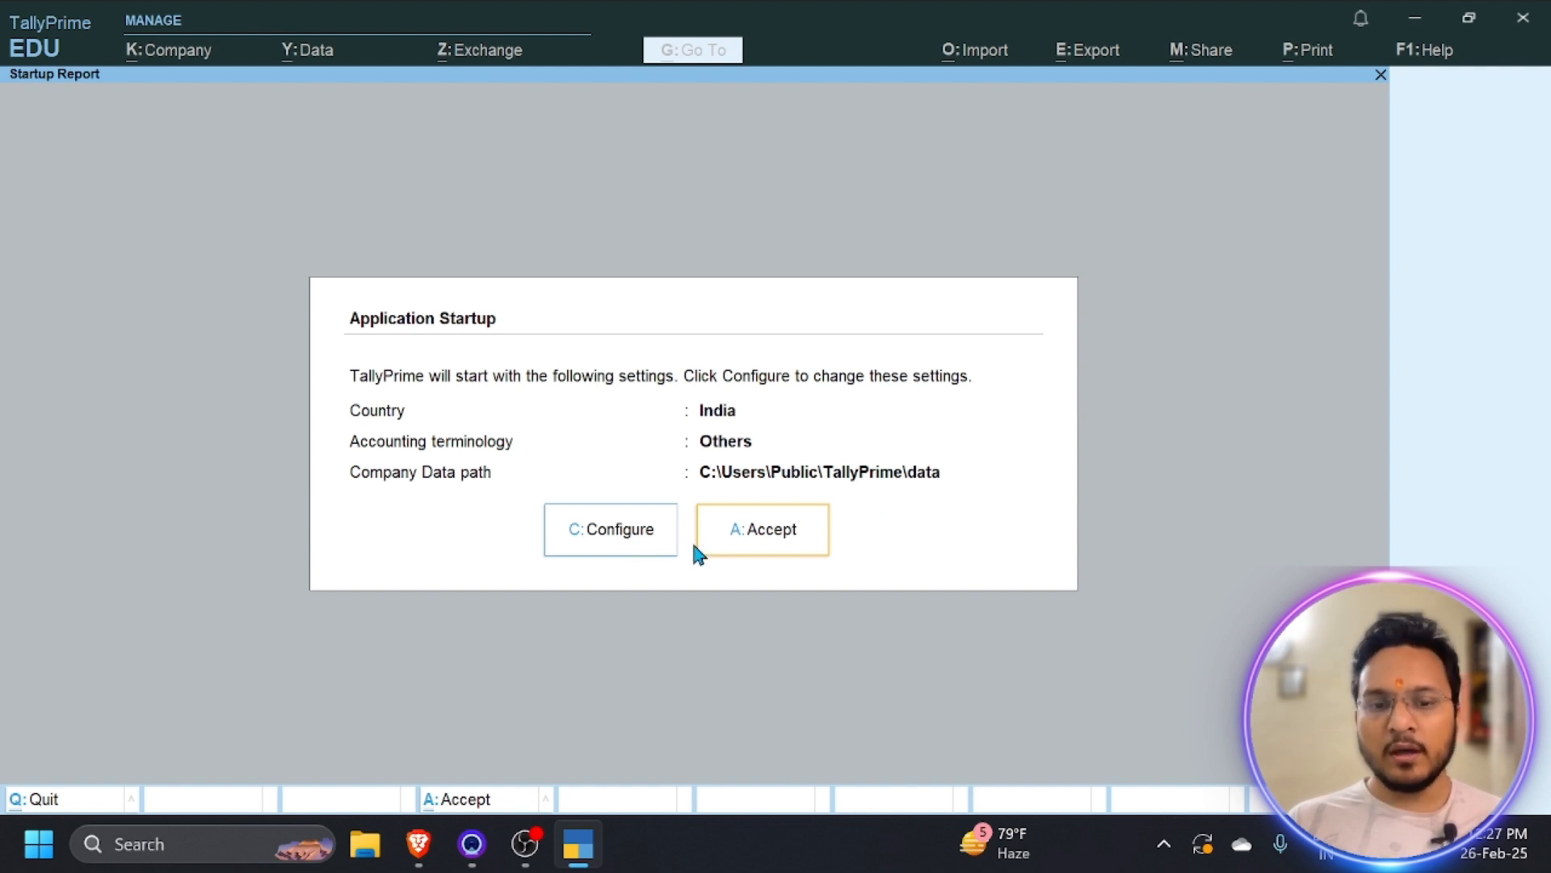
click(742, 546)
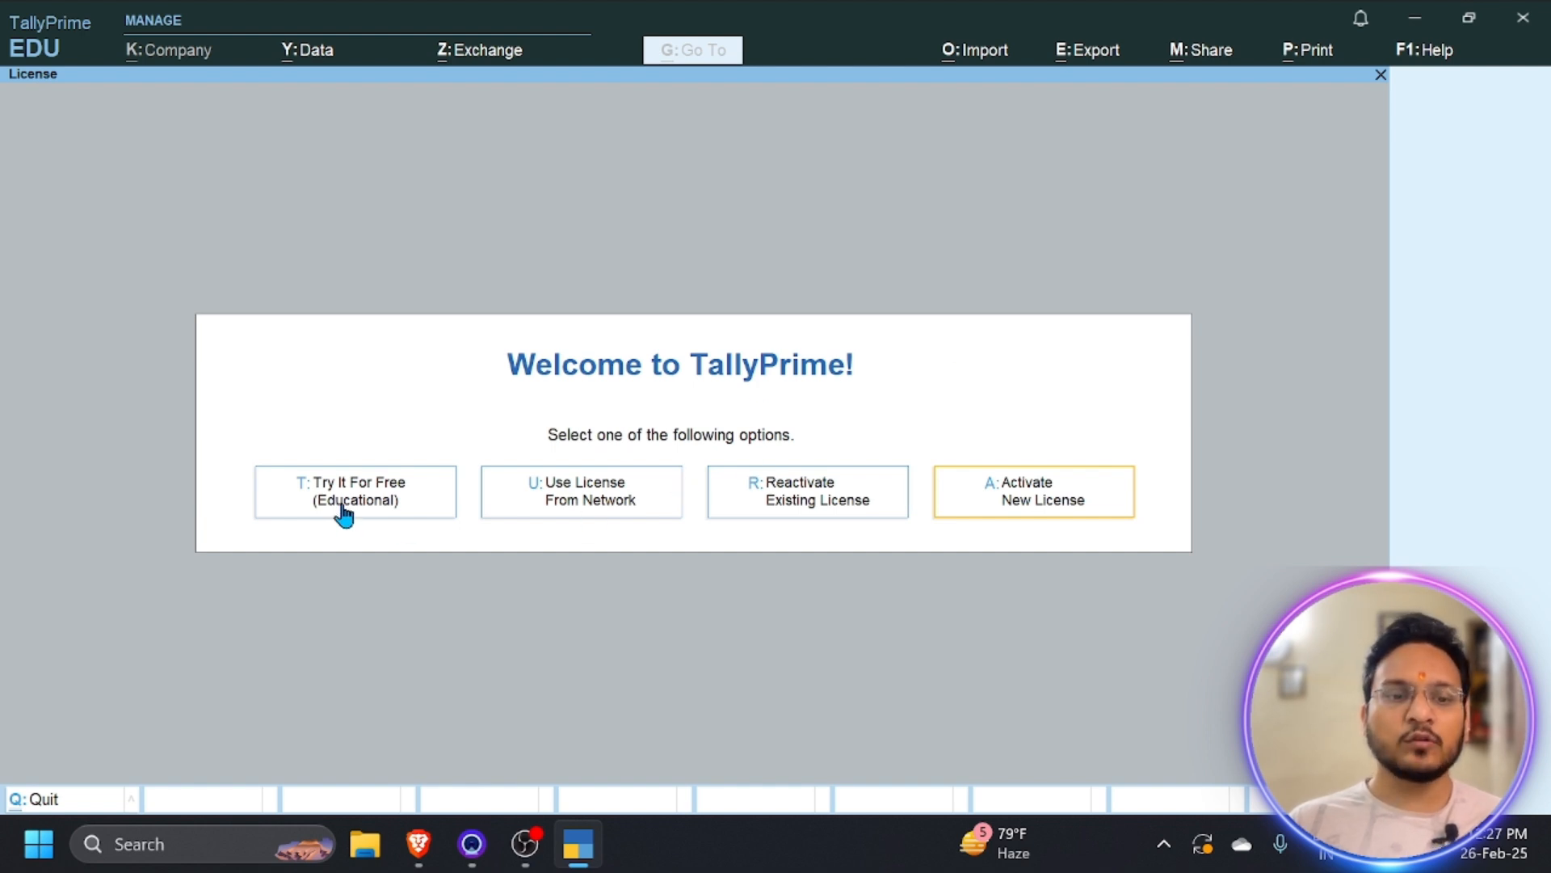
Step: Choose Try It For Free (Educational) to run TallyPrime in Educational mode
click(393, 493)
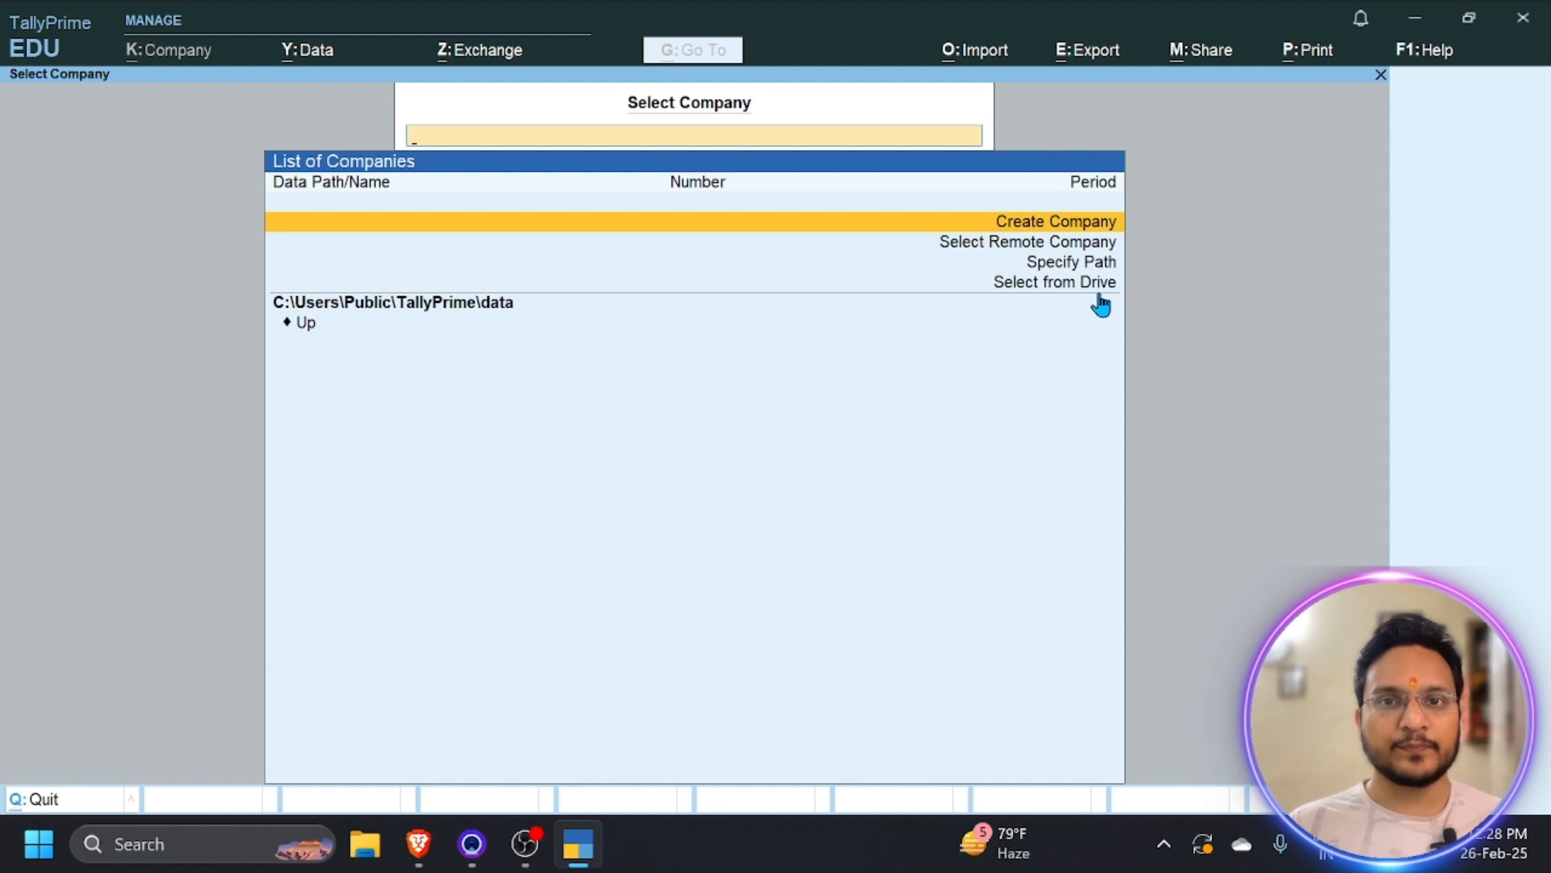
Step: Choose Create Company from the List of Companies to open a blank Company Creation form
click(525, 844)
click(525, 845)
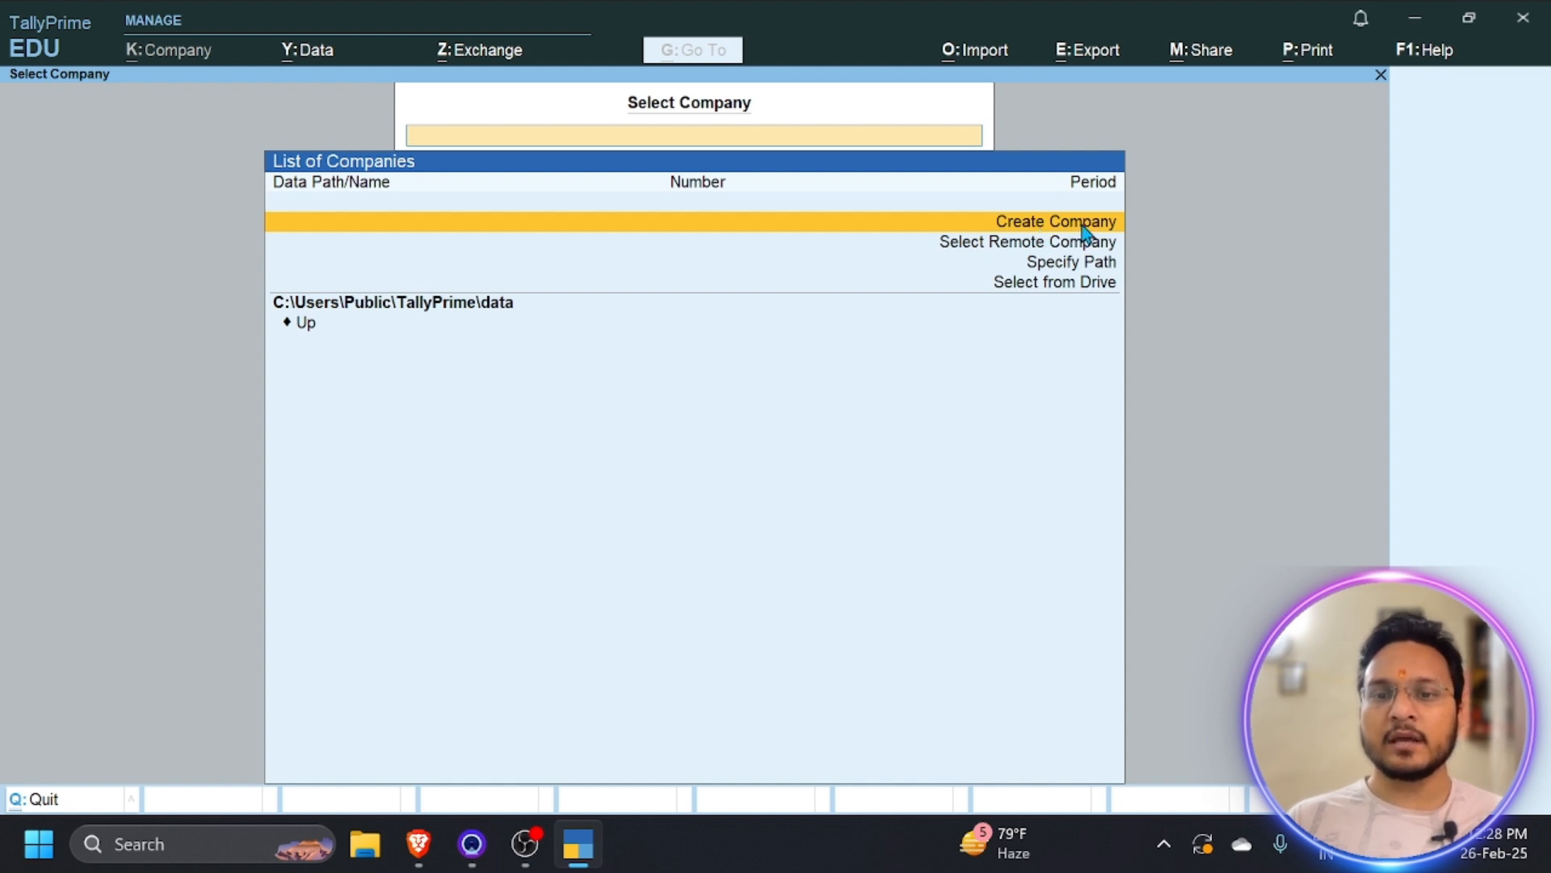
key(Return)
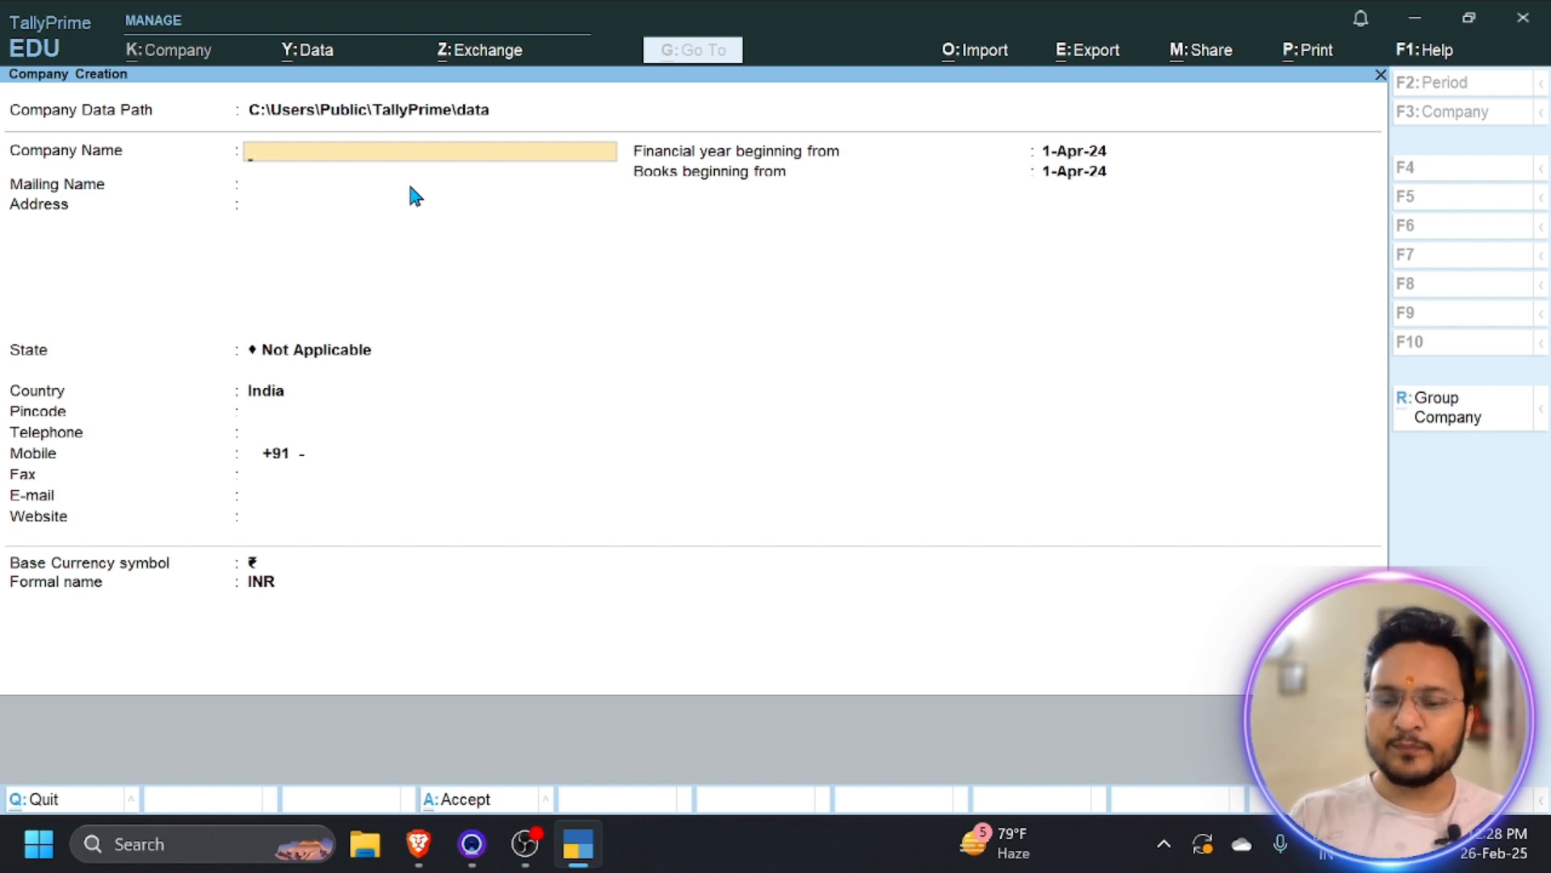
key(BackSpace)
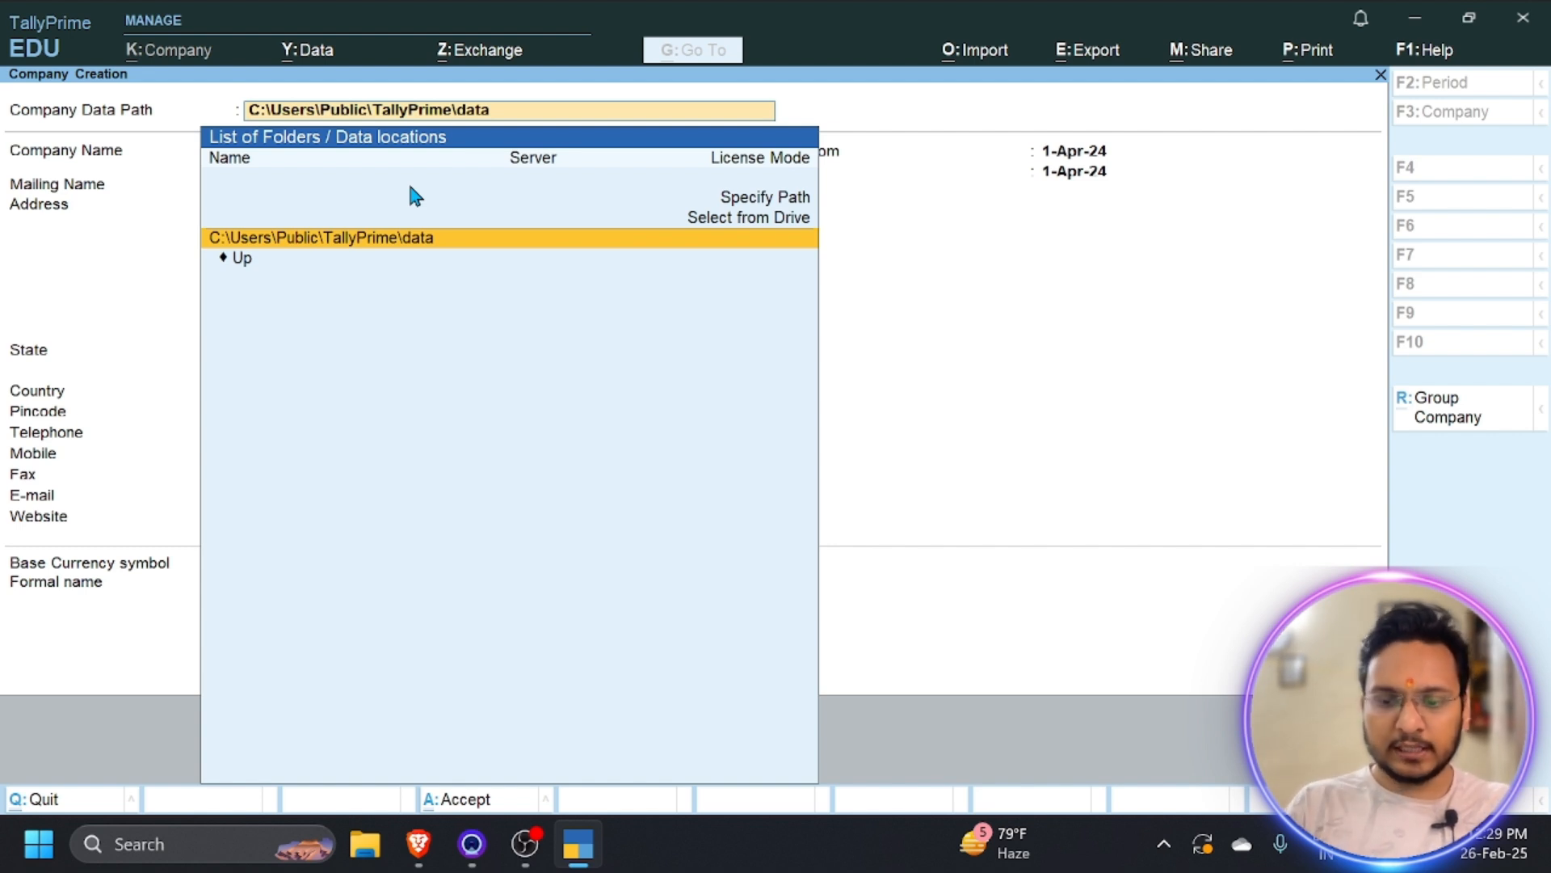
key(Up)
key(Down)
key(Up)
key(Down)
key(Up)
key(Down)
key(Down)
key(Up)
key(Up)
key(Up)
key(Down)
key(Down)
key(Up)
key(Up)
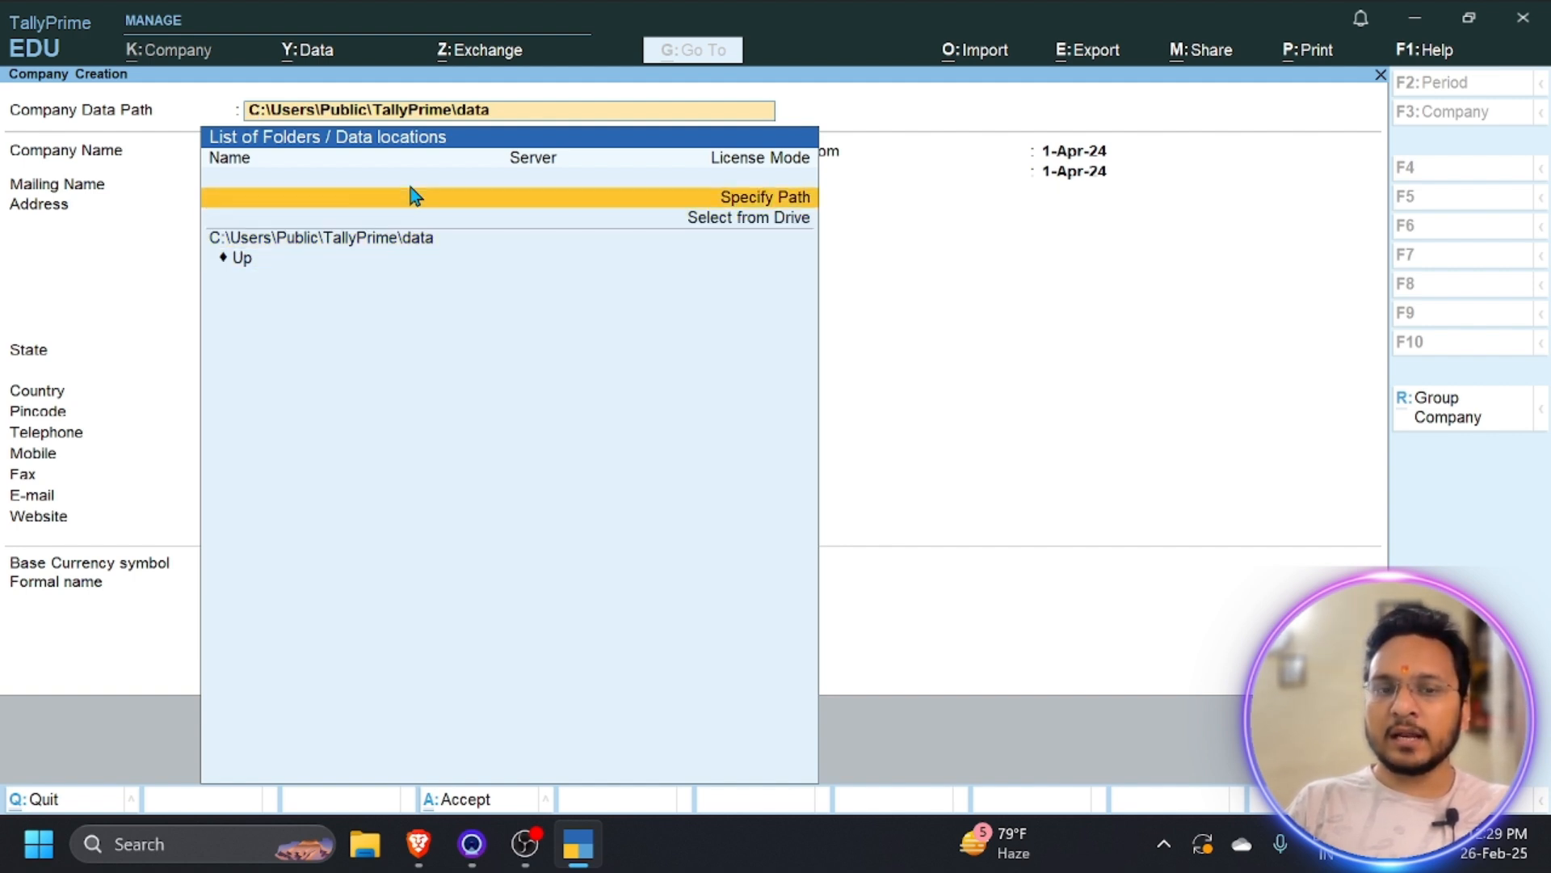
key(Down)
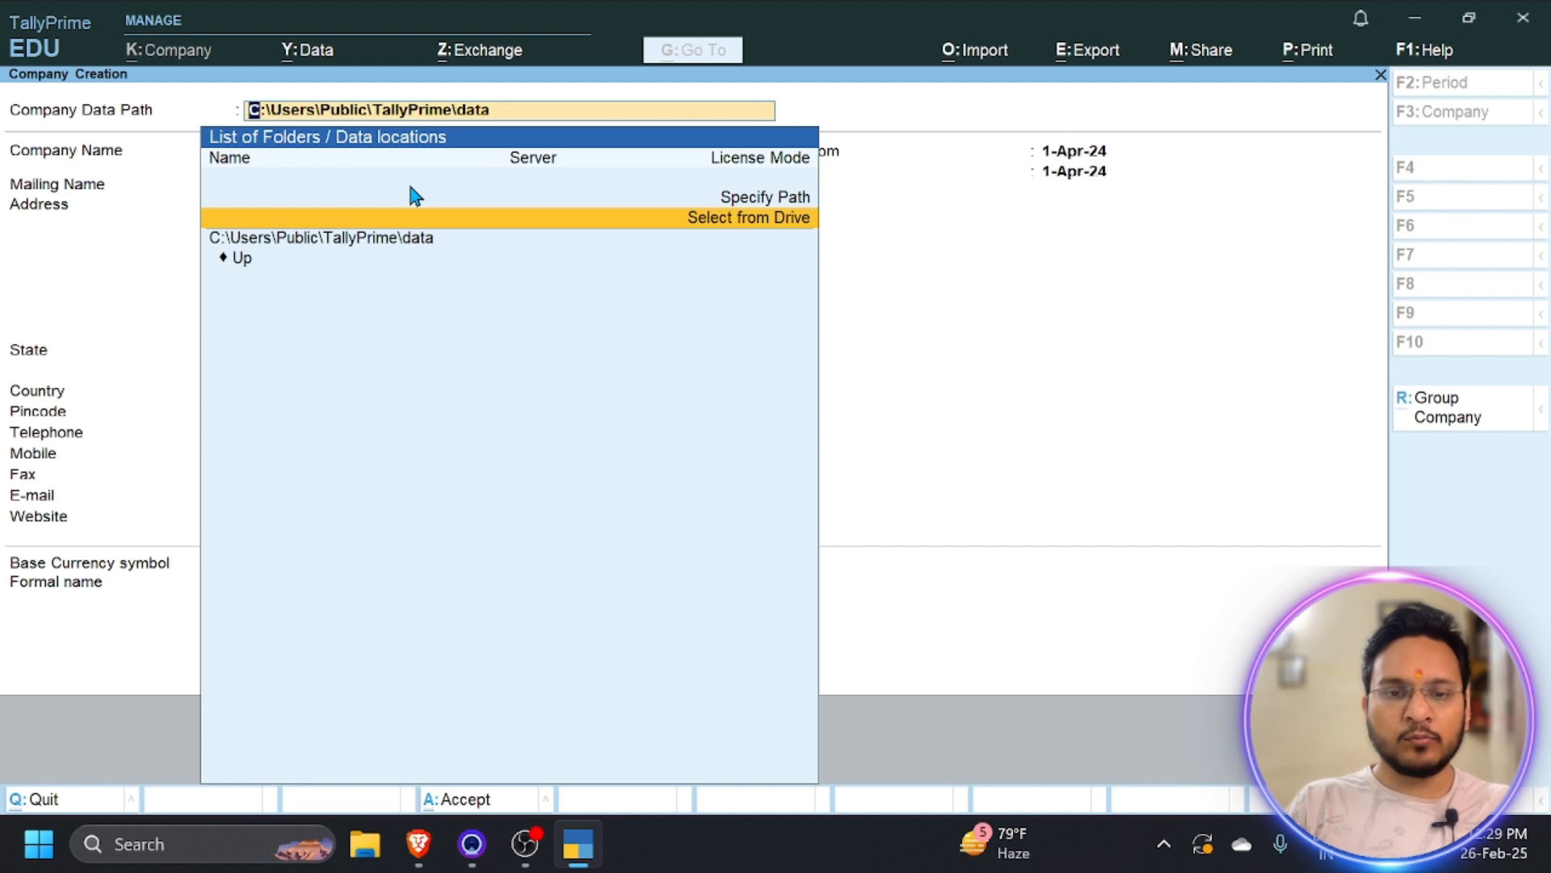
key(Down)
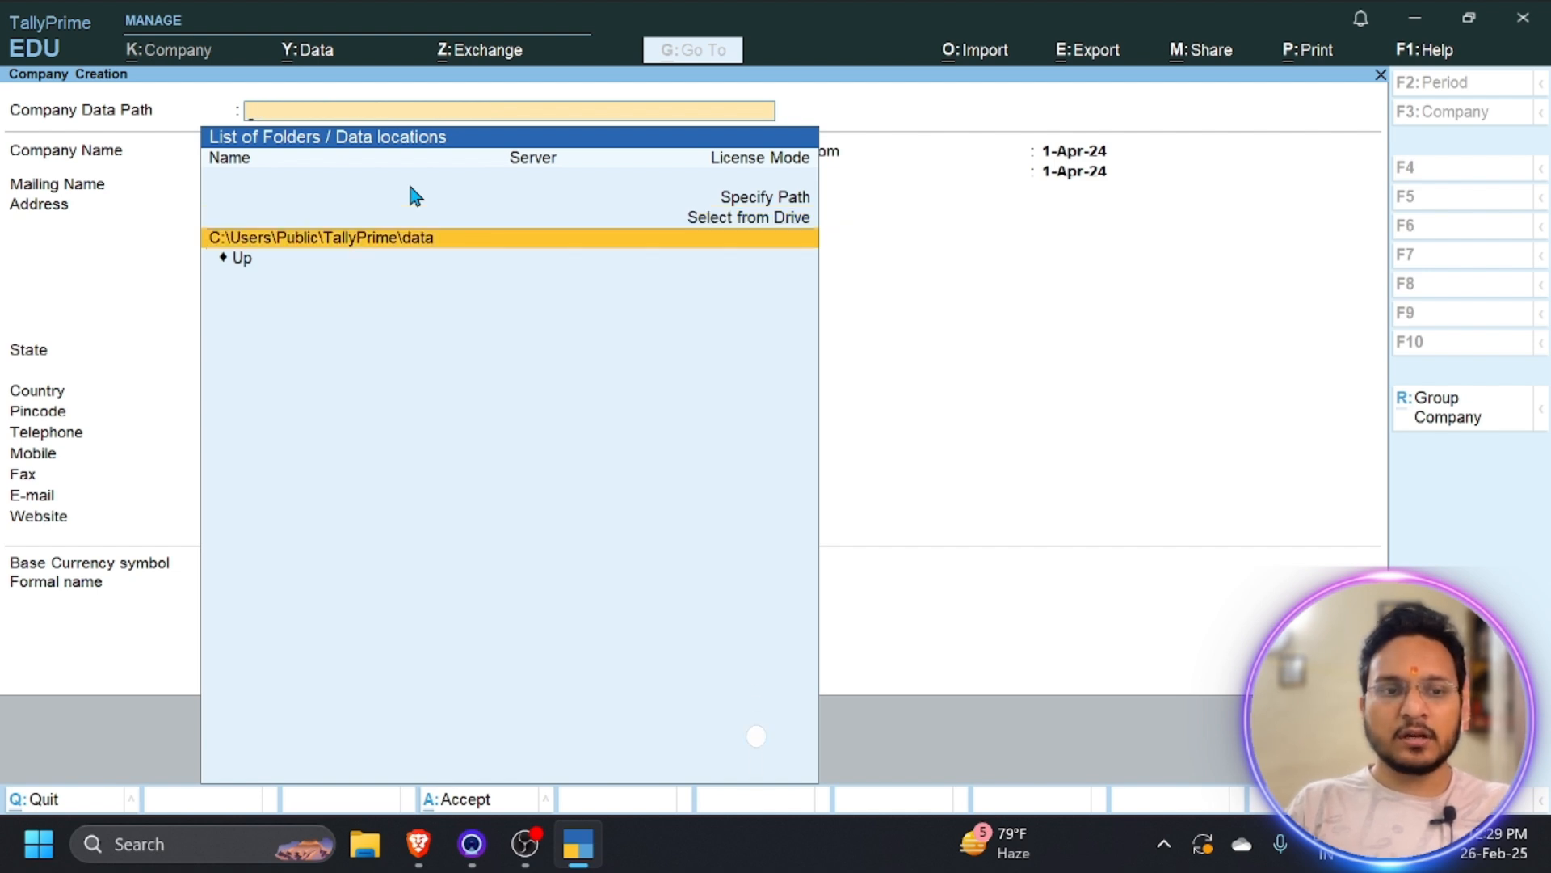
key(Escape)
key(Escape)
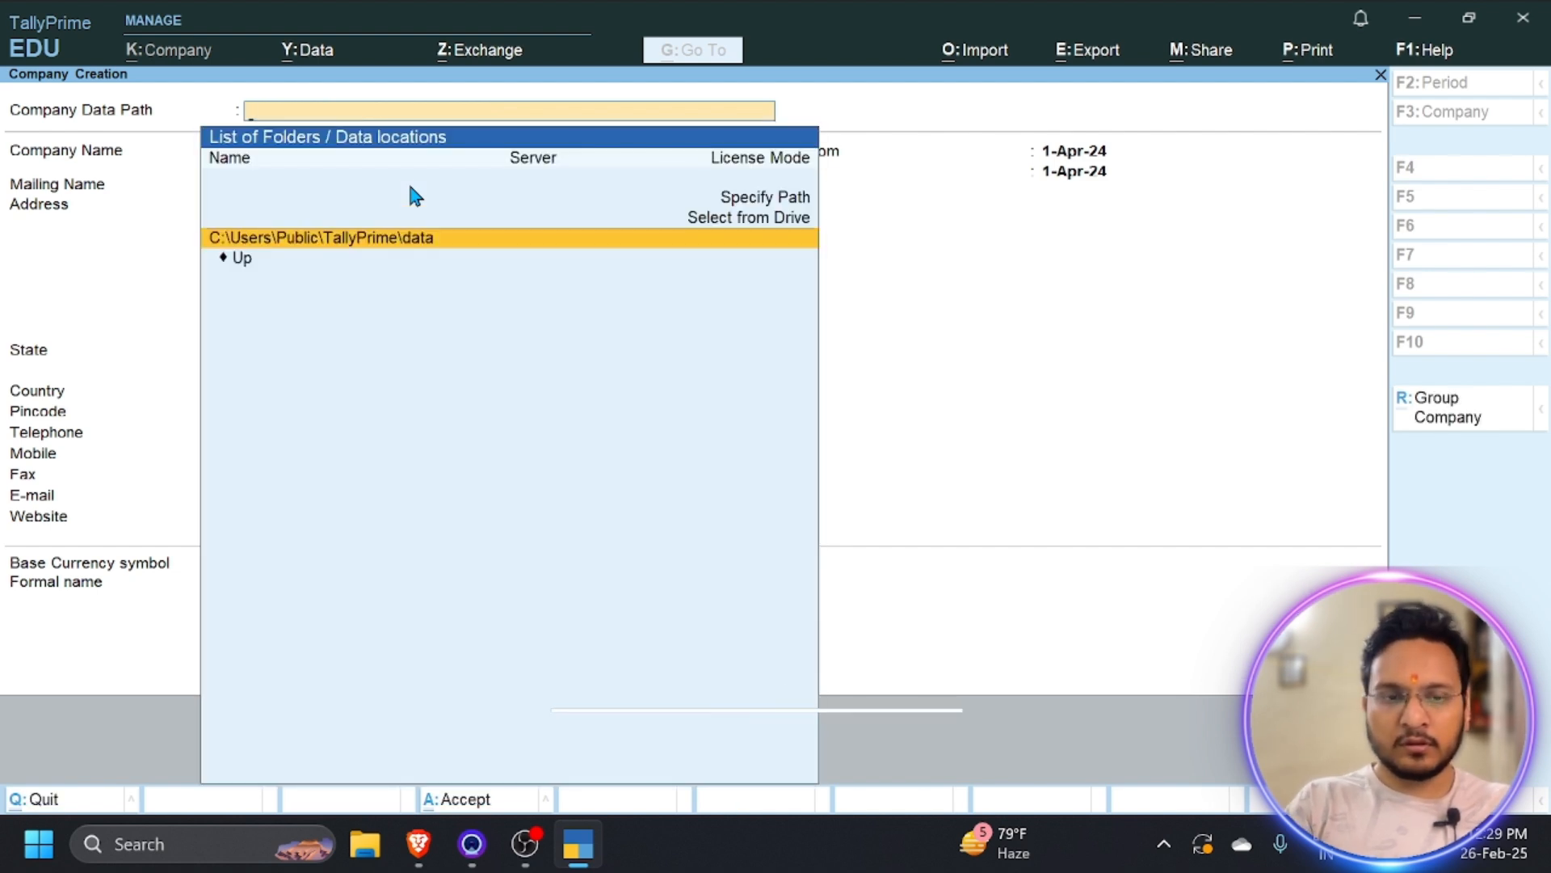
key(Return)
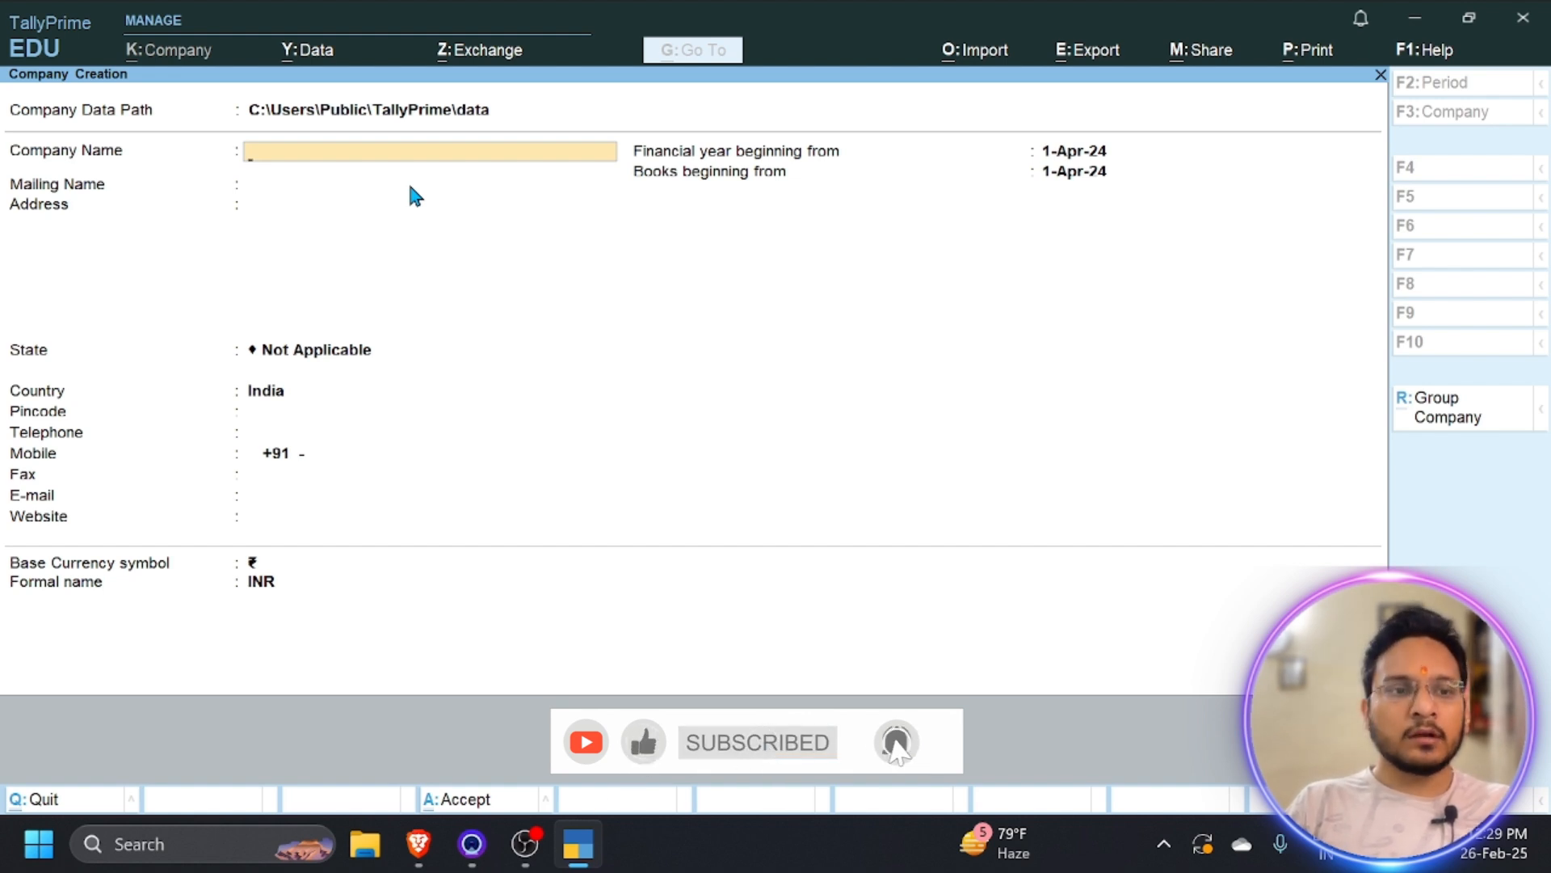
Step: Enter Company Name 'Learnwithamitsir2024-25', fixing typos, and Mailing Name 'Learnwithamitsir'
text(Lea)
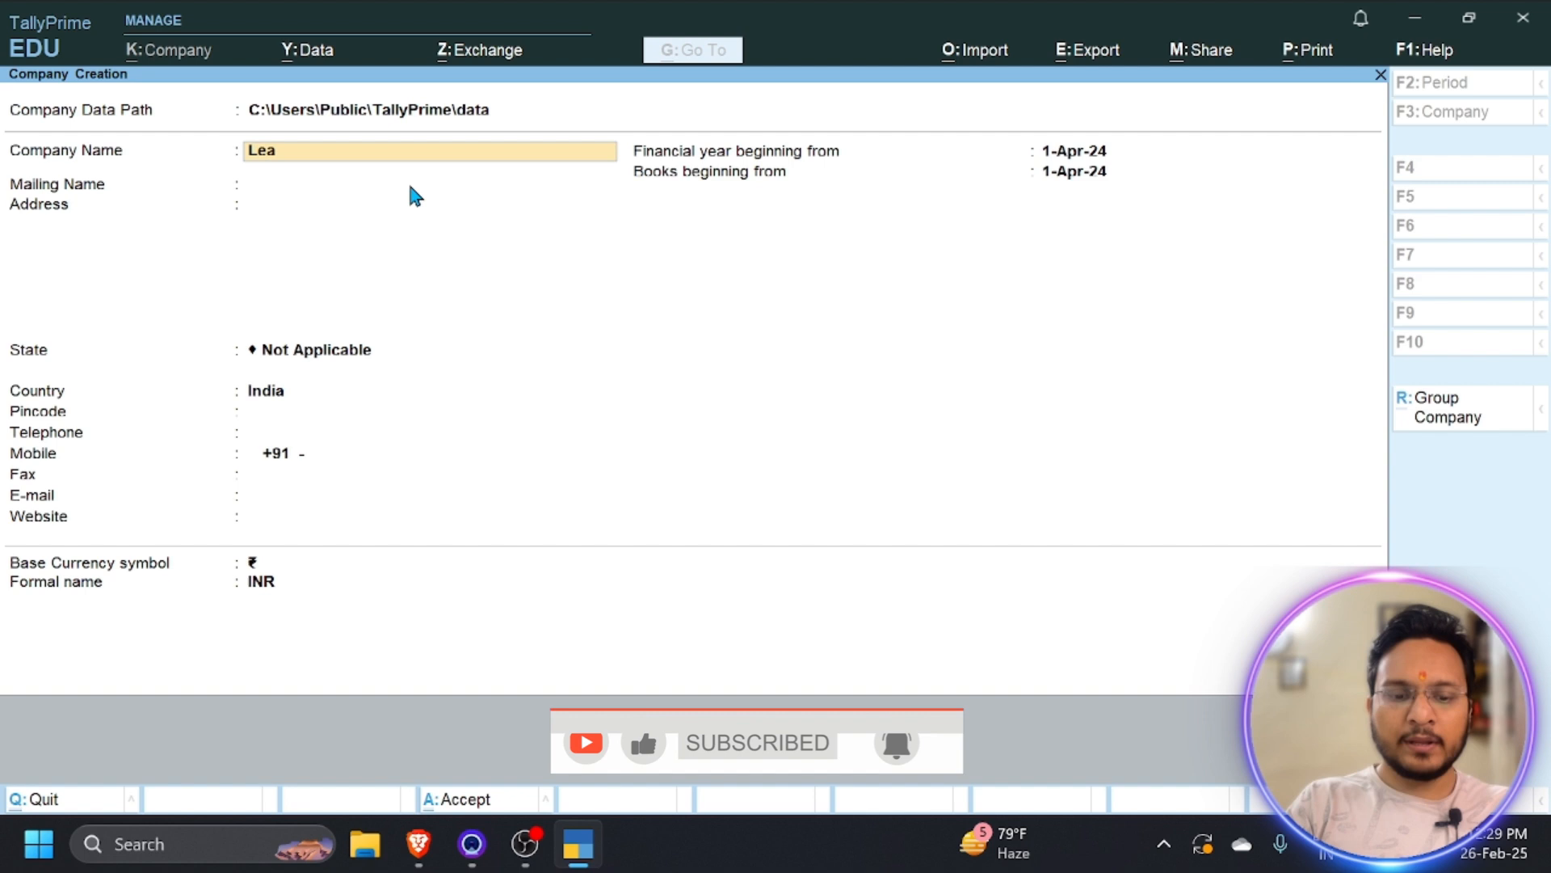
text(rnwithamitsir)
key(Return)
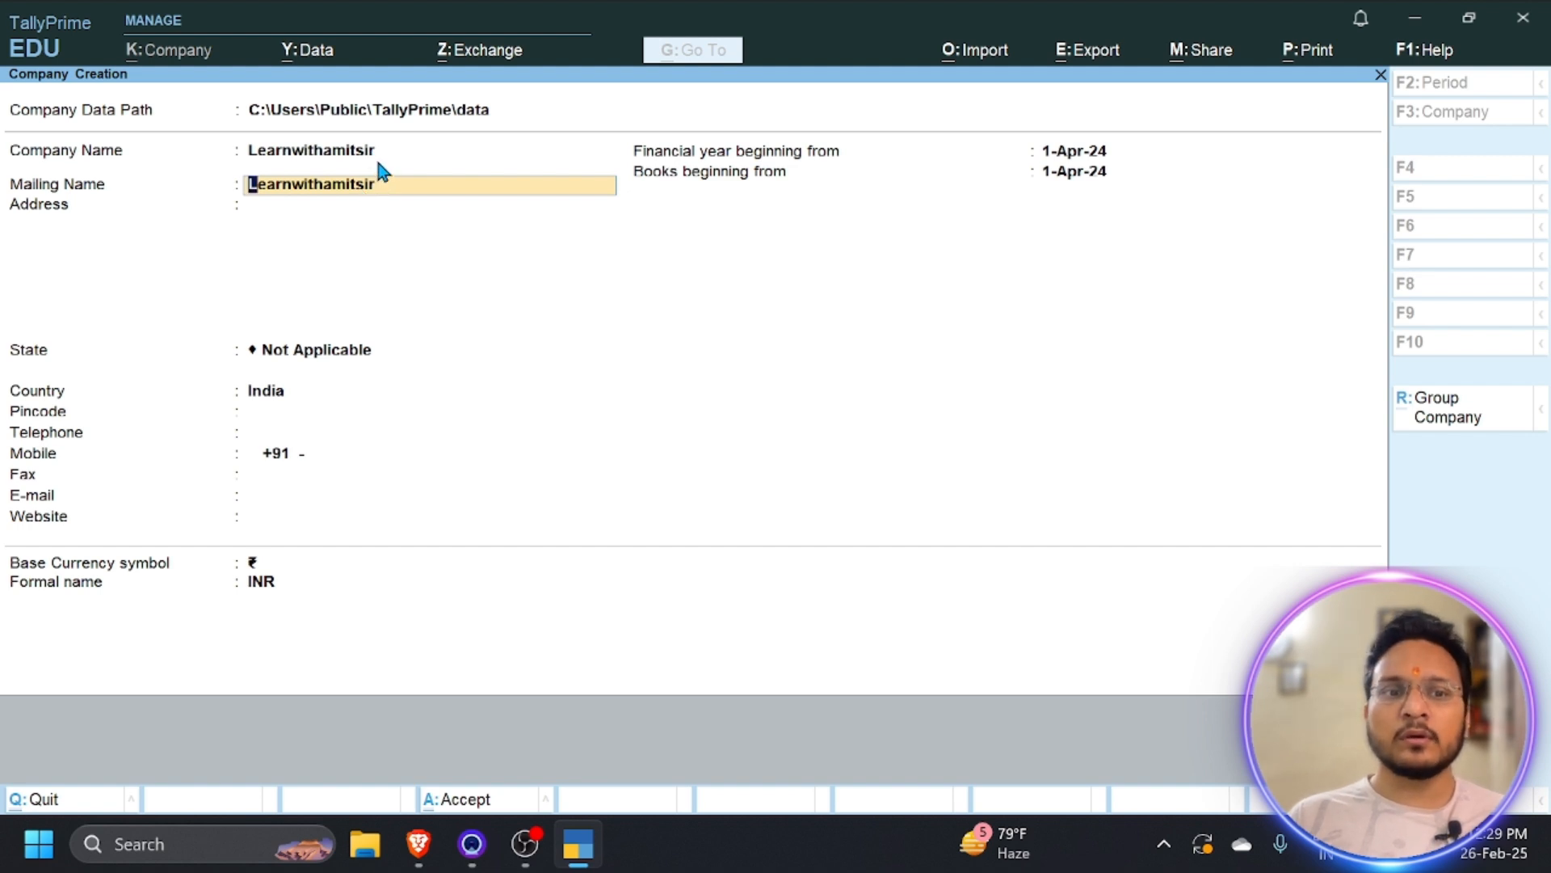
click(378, 154)
text(Learnai)
key(BackSpace)
key(BackSpace)
text(withamits)
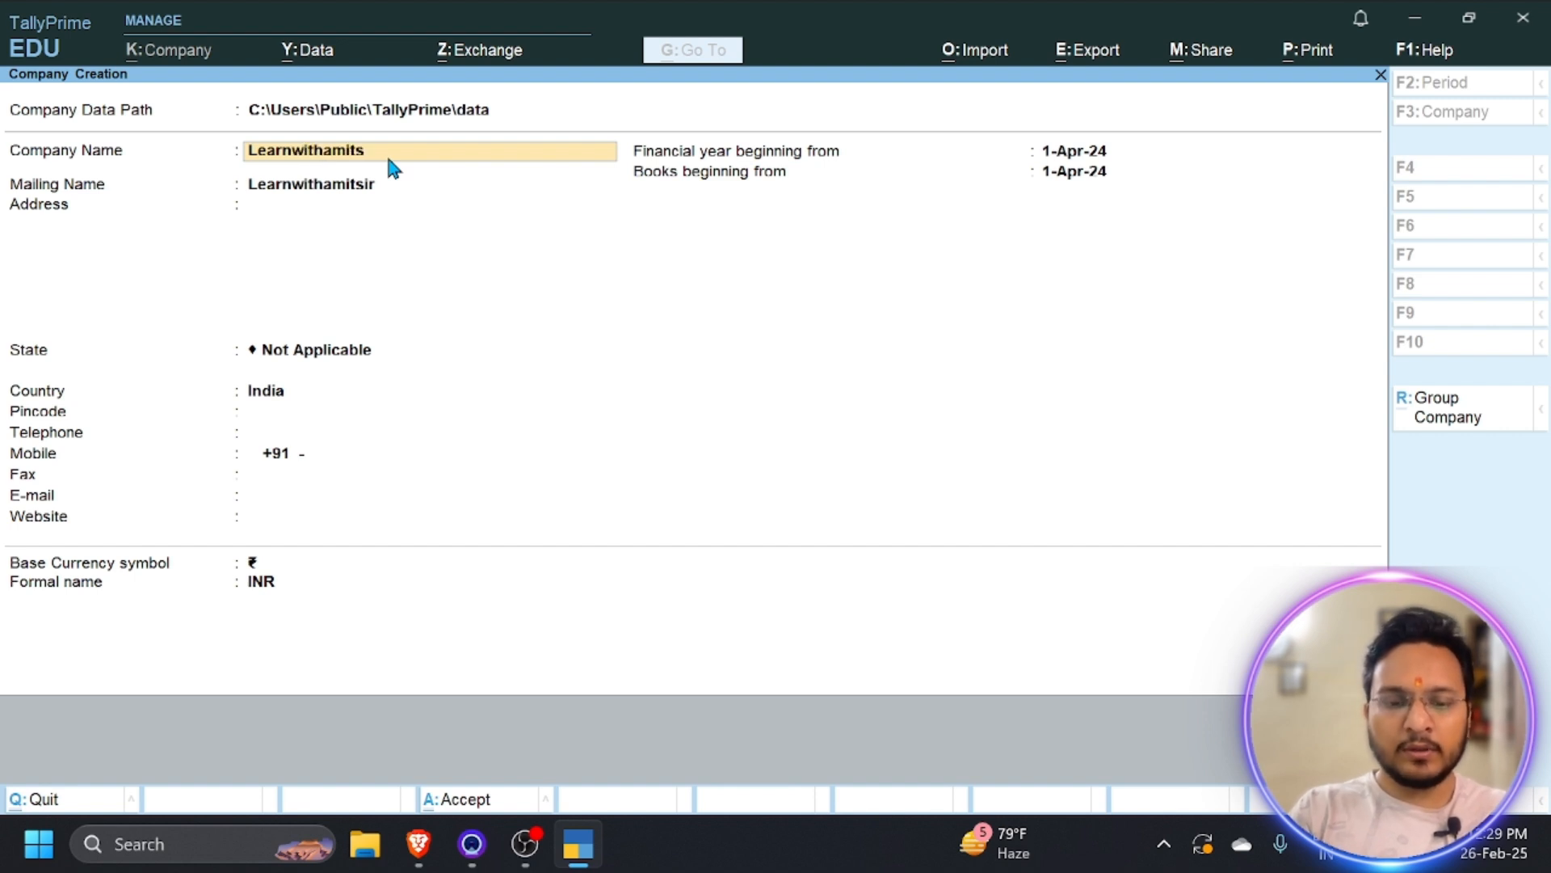
text(ir2025-26)
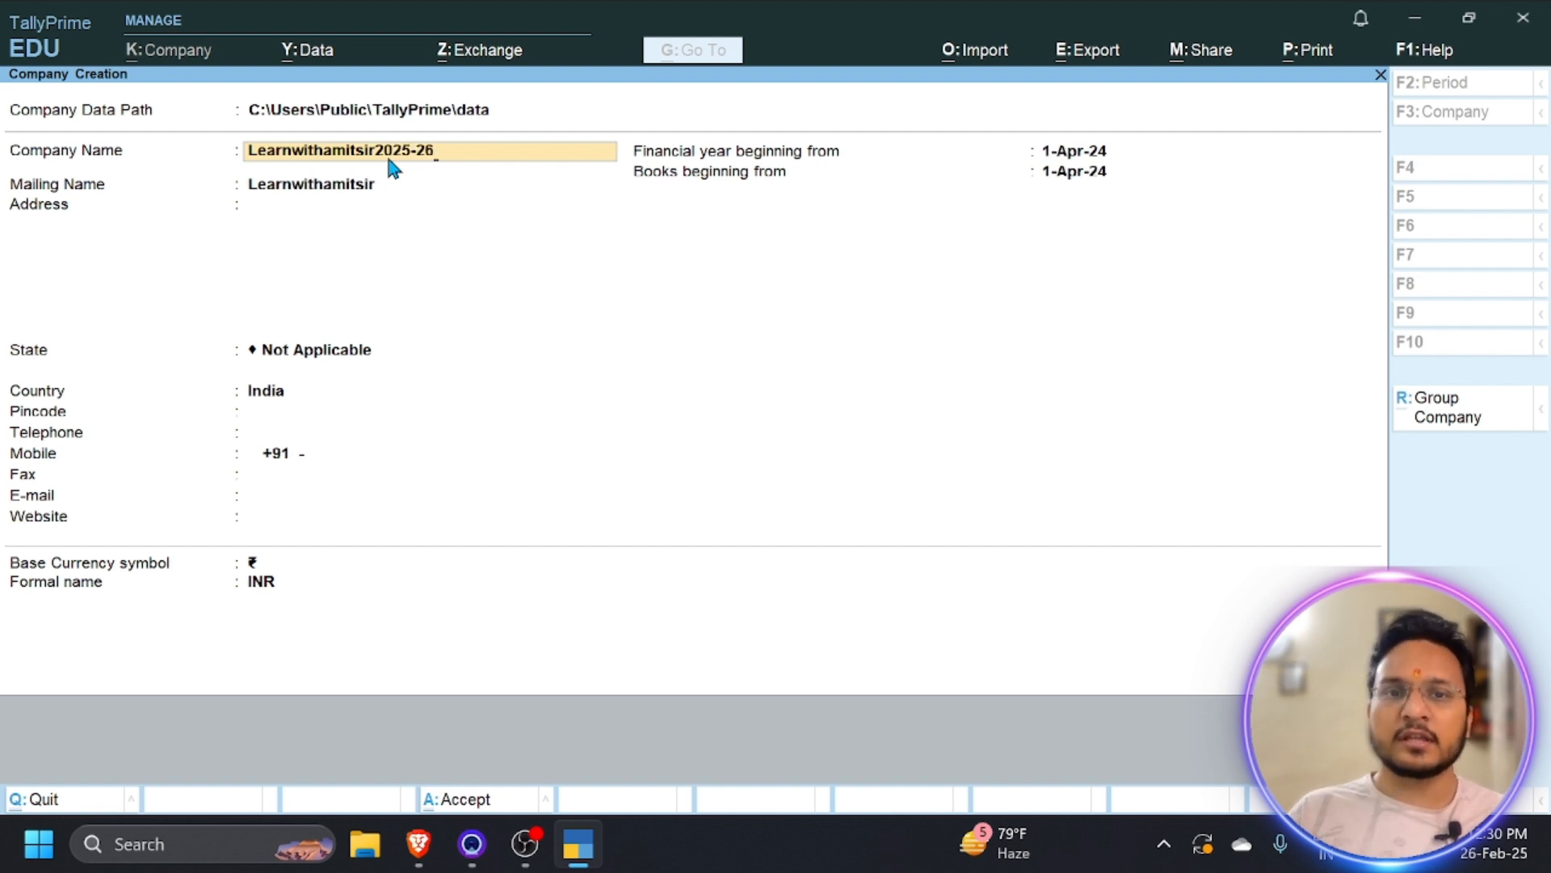
key(BackSpace)
key(BackSpace)
key(BackSpace)
key(BackSpace)
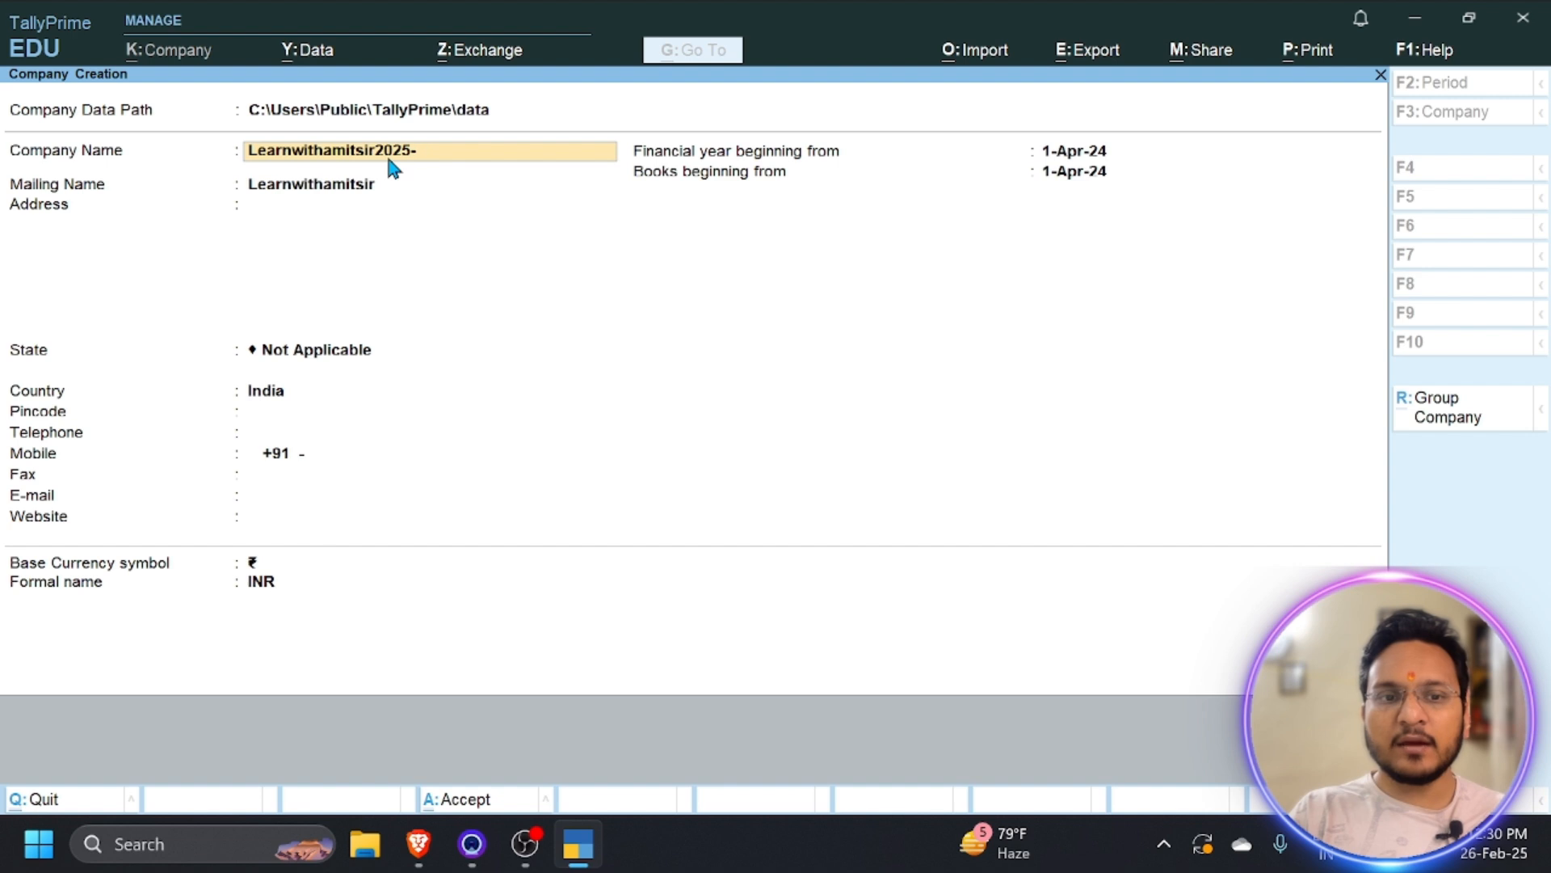
text(4-2)
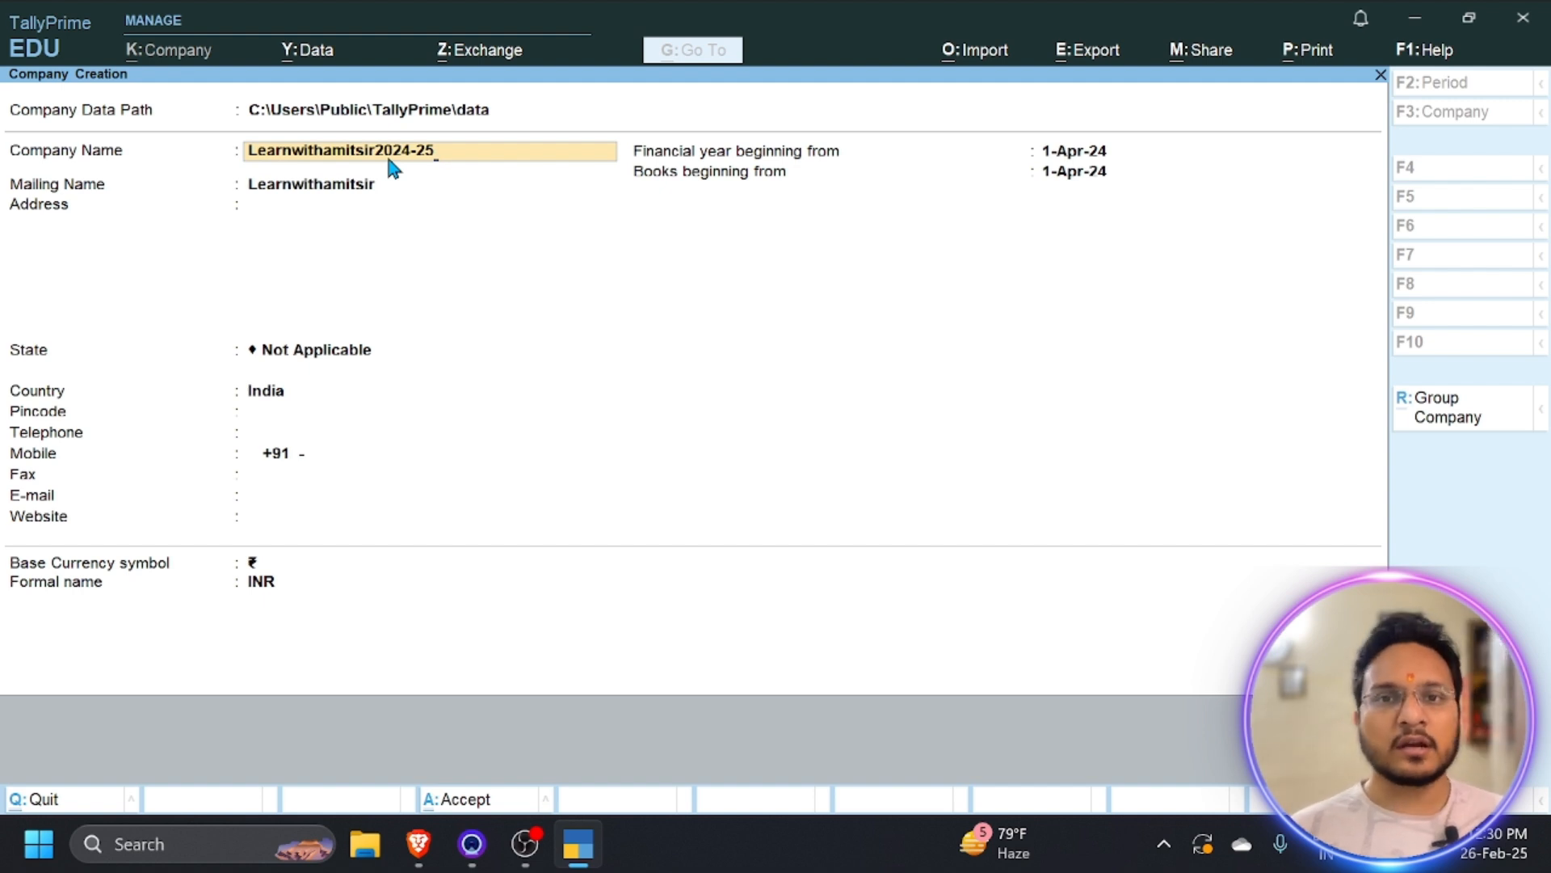
key(Return)
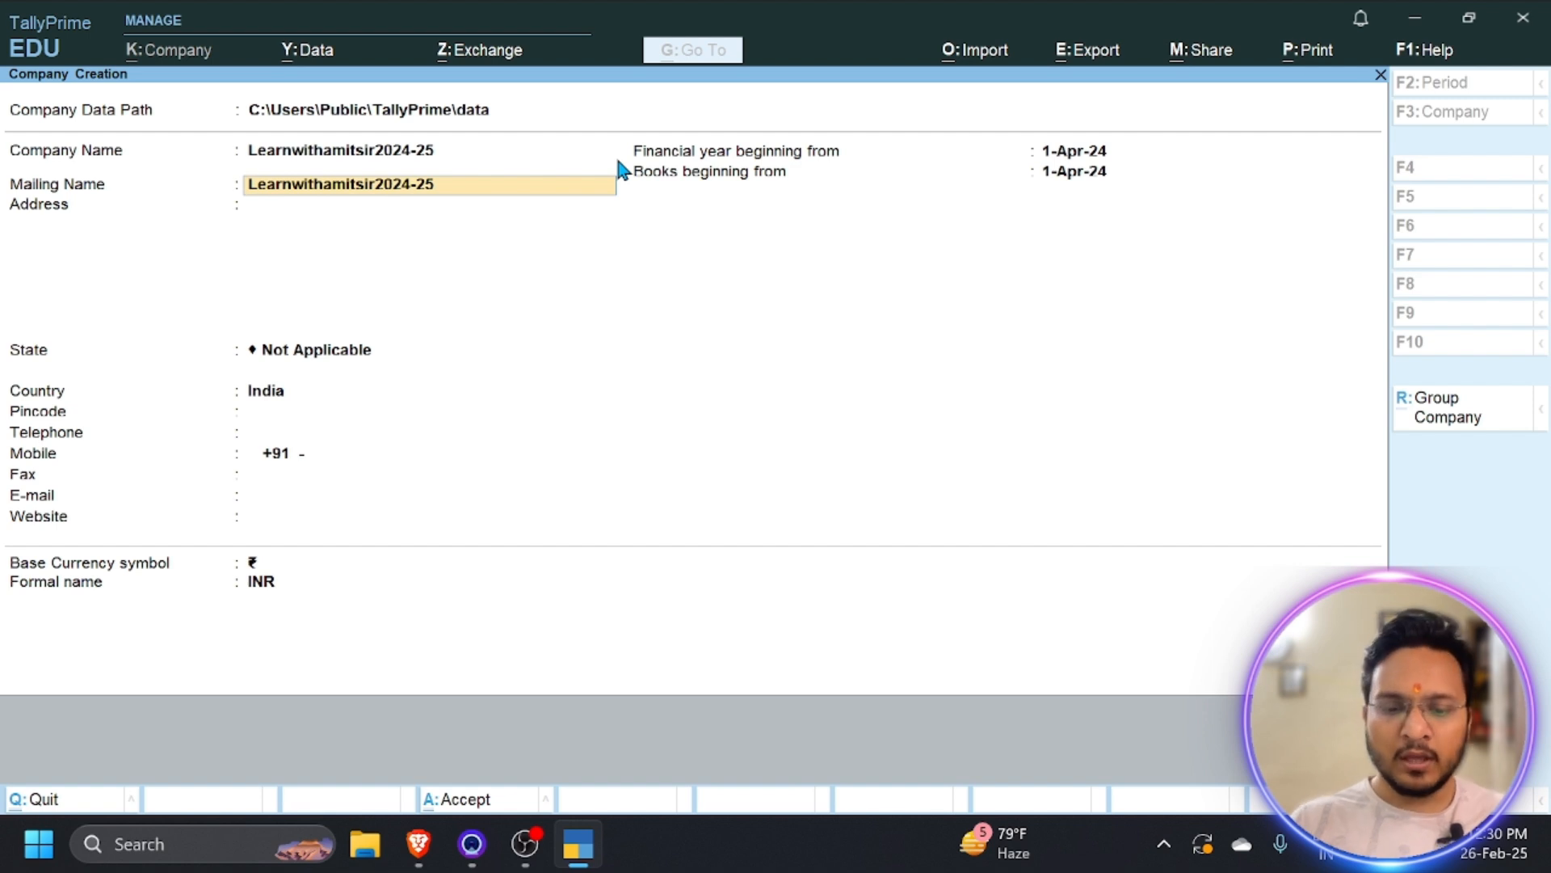
text(Learnwithamti)
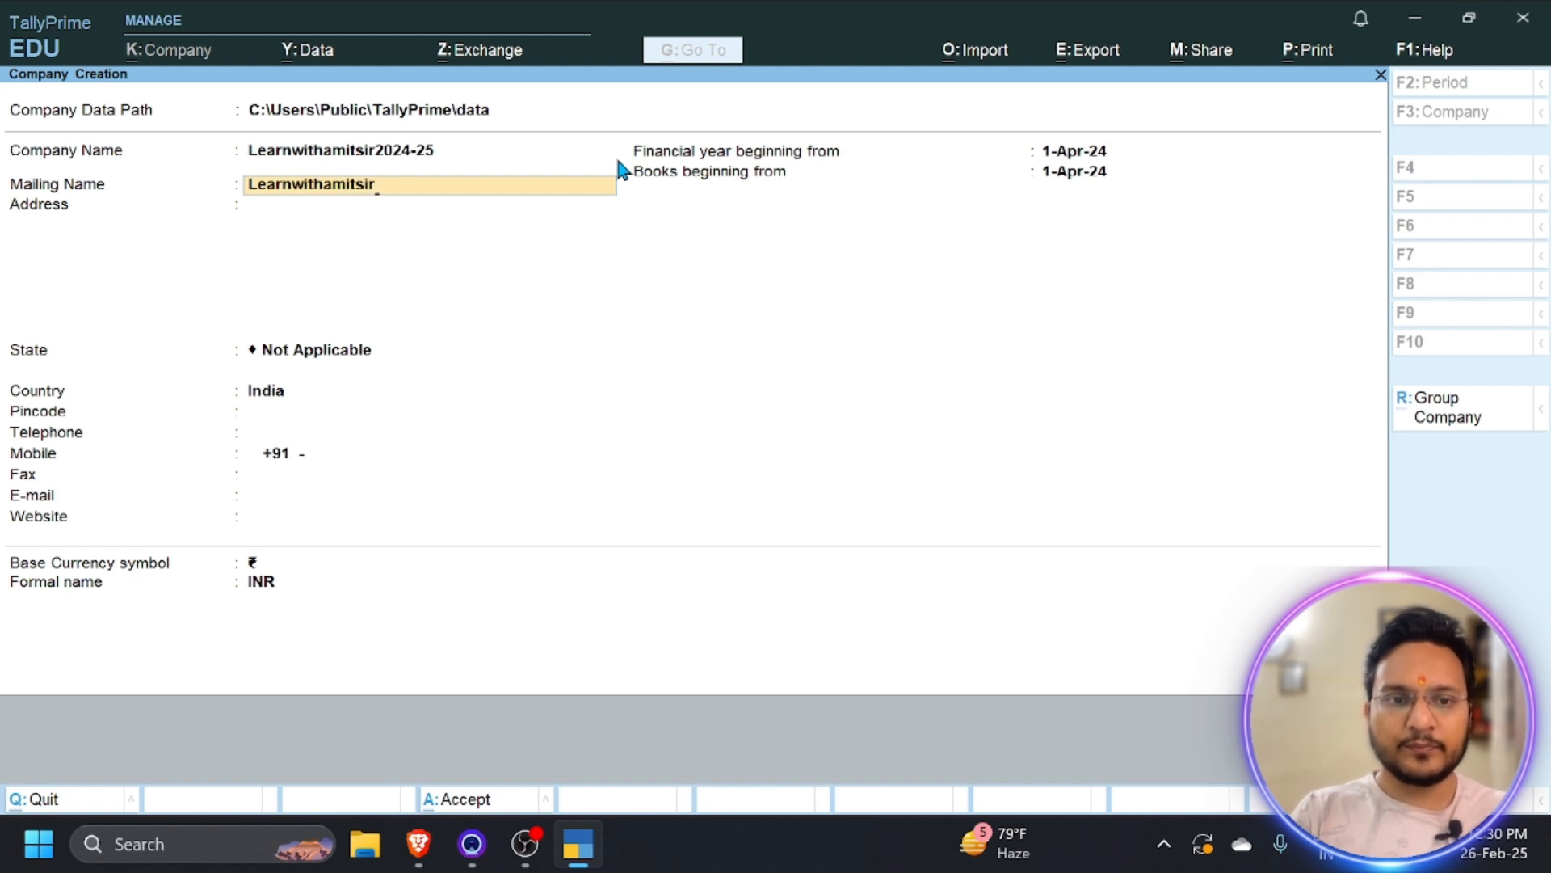
key(Return)
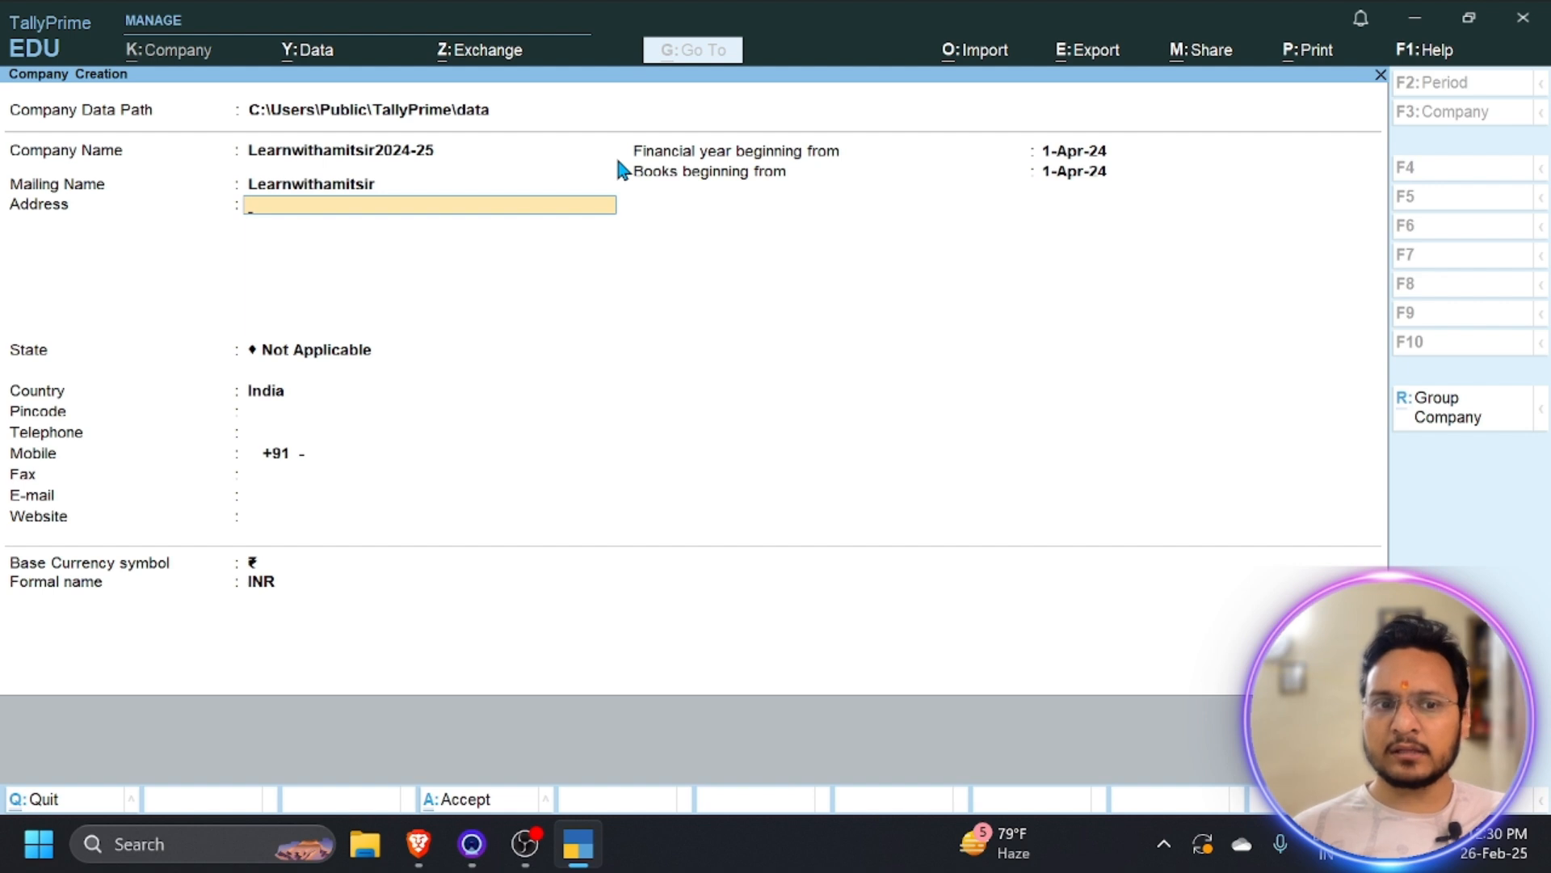
Step: Enter the company address and set the state to Uttar Pradesh
text(S)
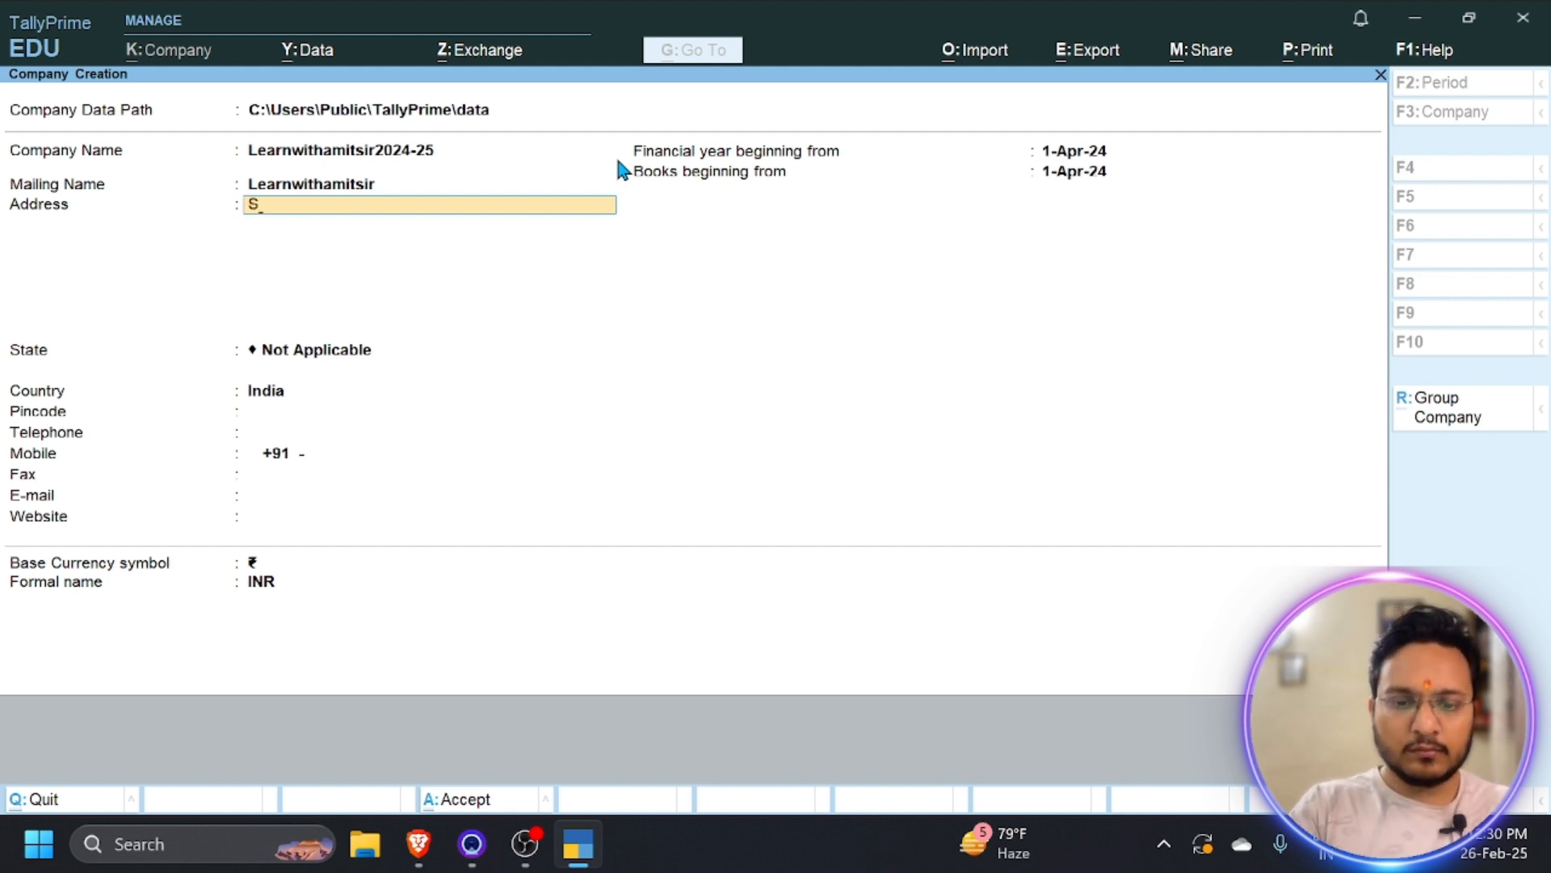
text(outh City Lucknow)
key(Return)
key(Return)
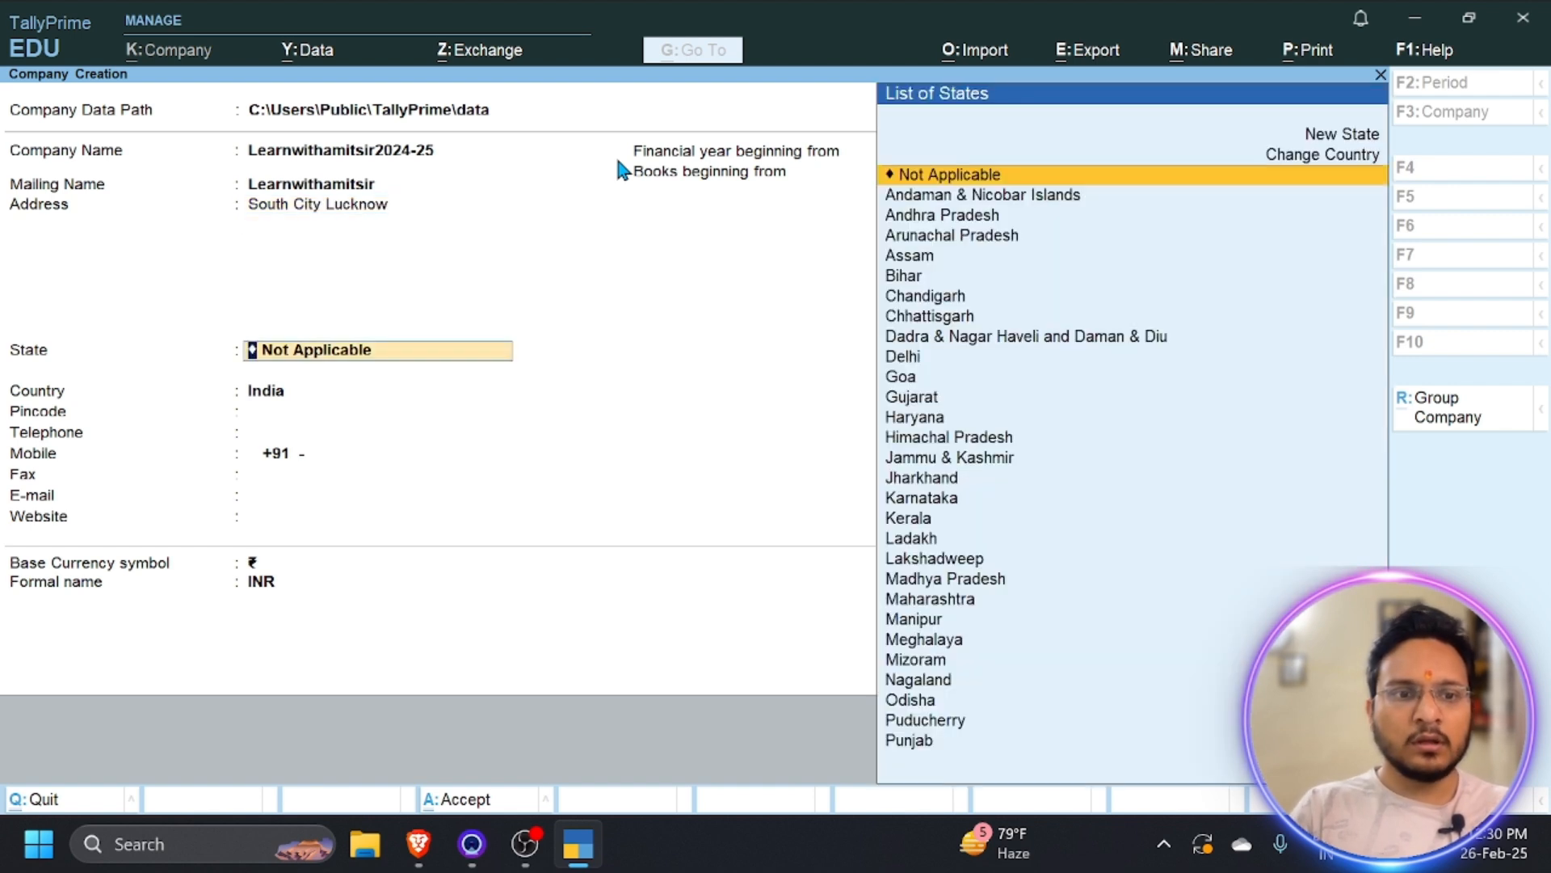
text(Utt)
key(Down)
key(Down)
key(Return)
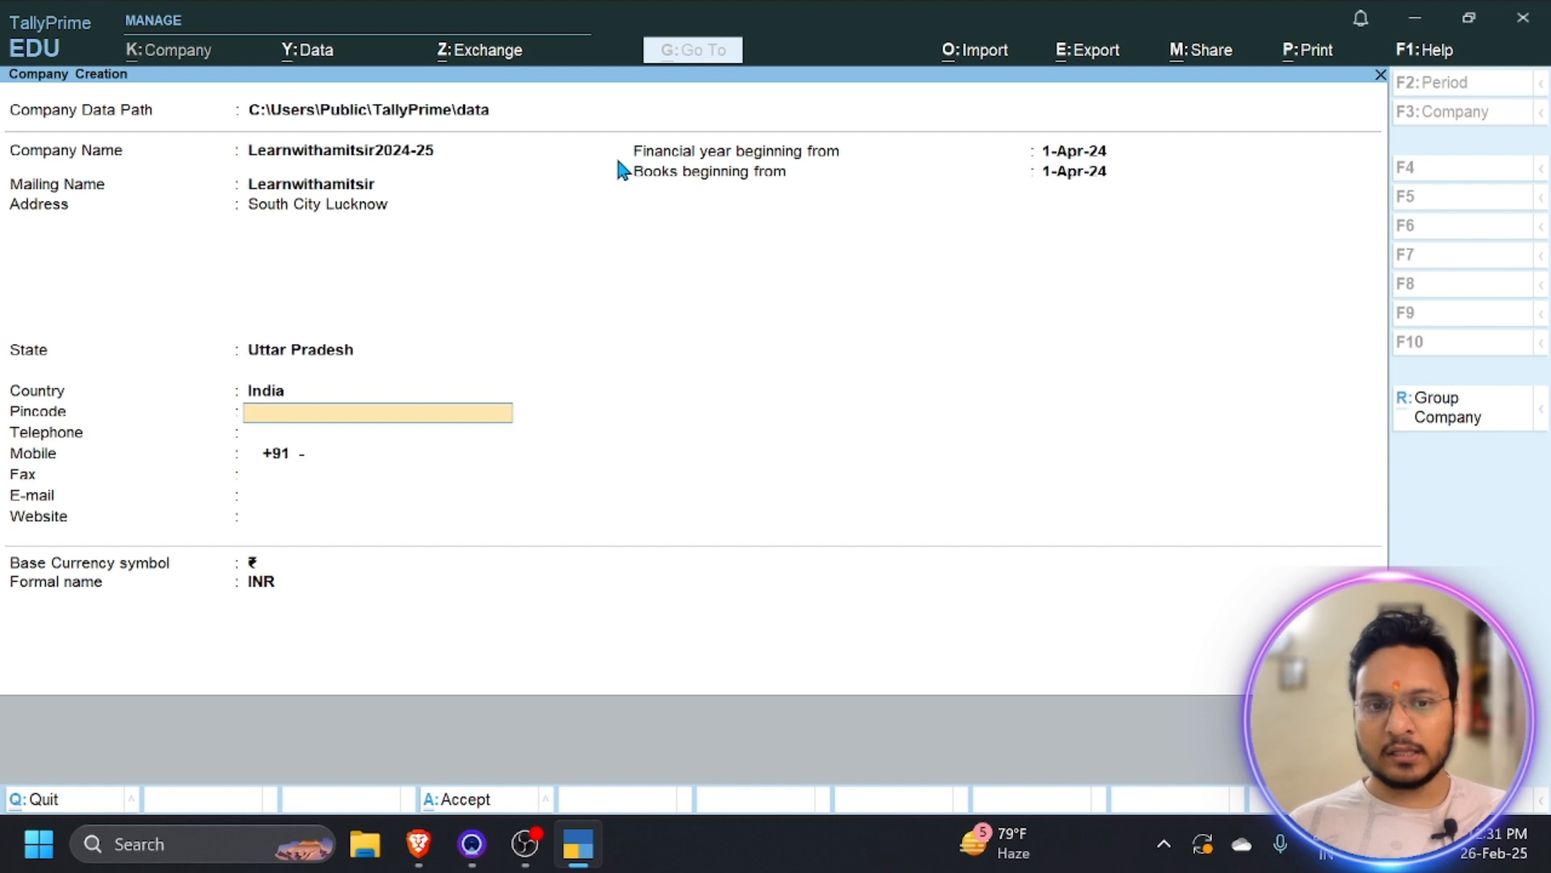
Step: Enter the company pincode and mobile number, skipping telephone, fax and e-mail
key(Return)
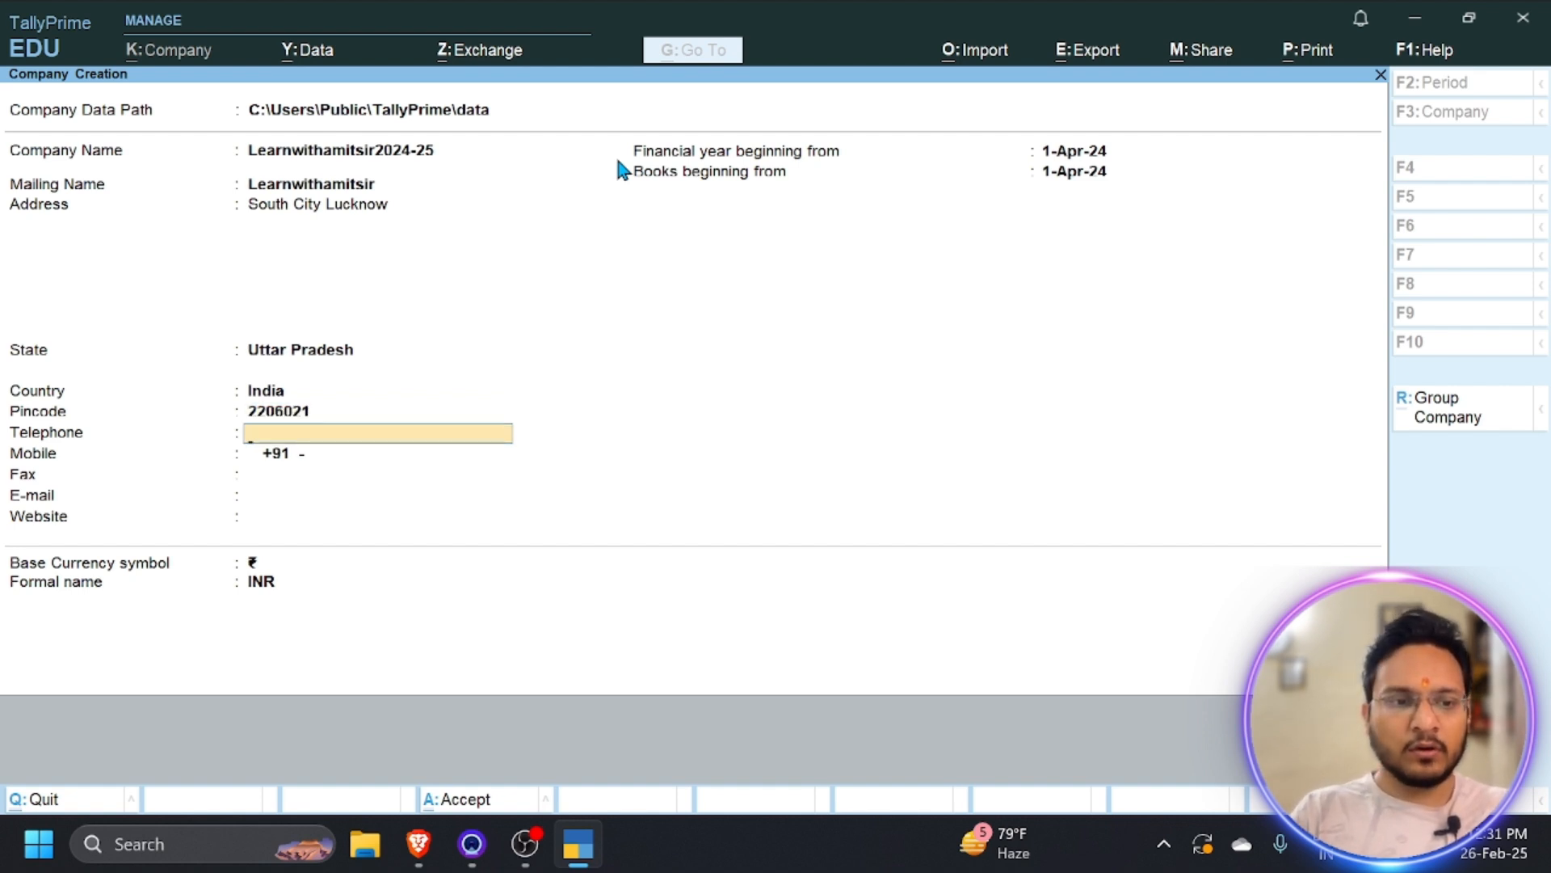
key(Return)
key(Return)
key(Return)
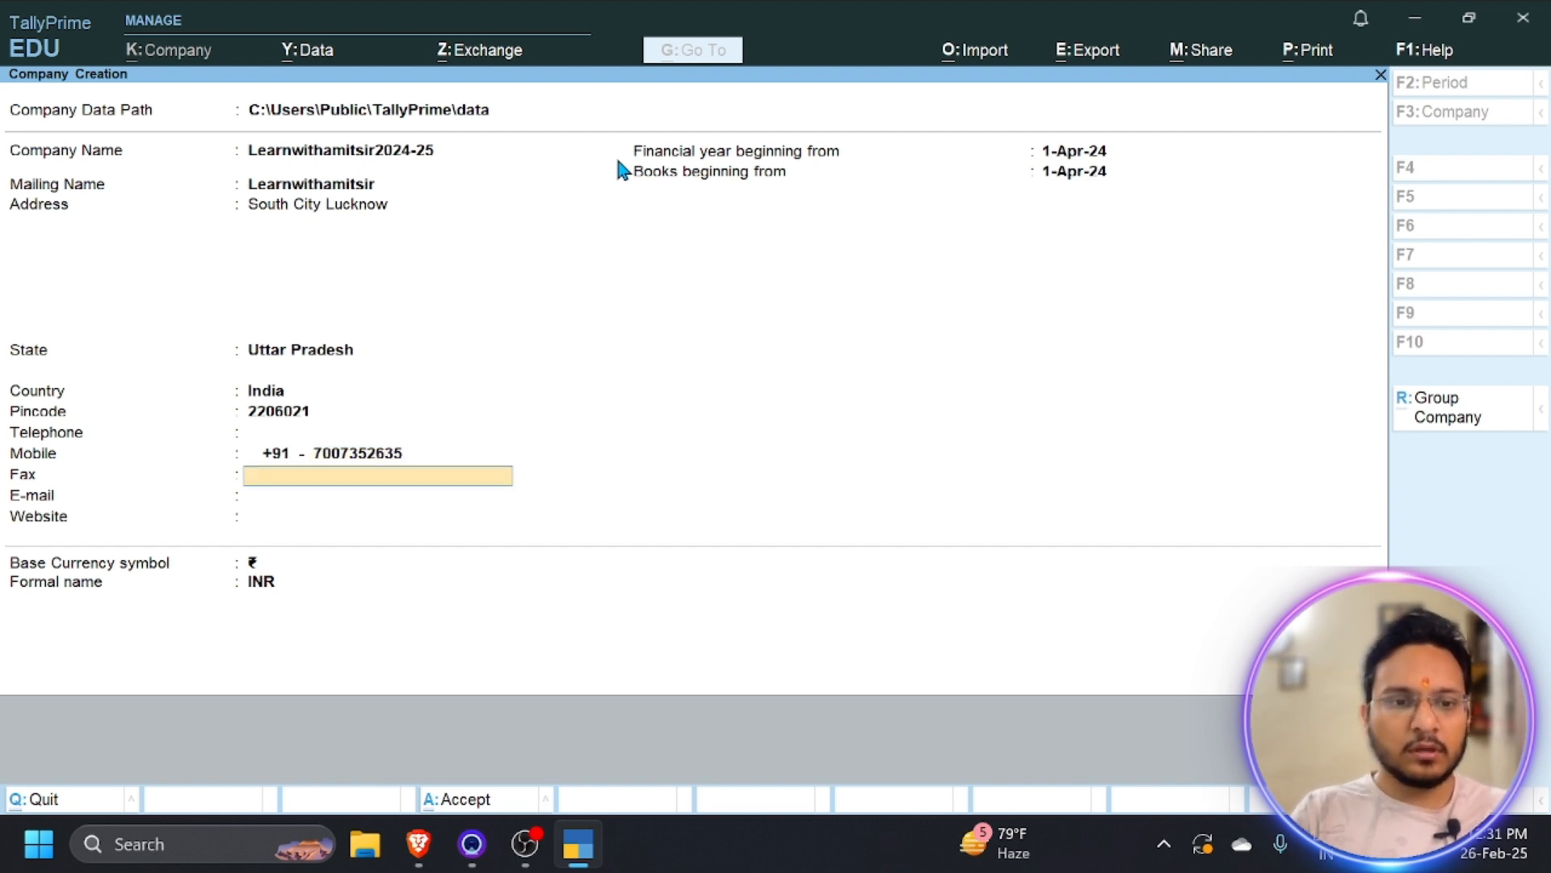
key(Return)
key(Return)
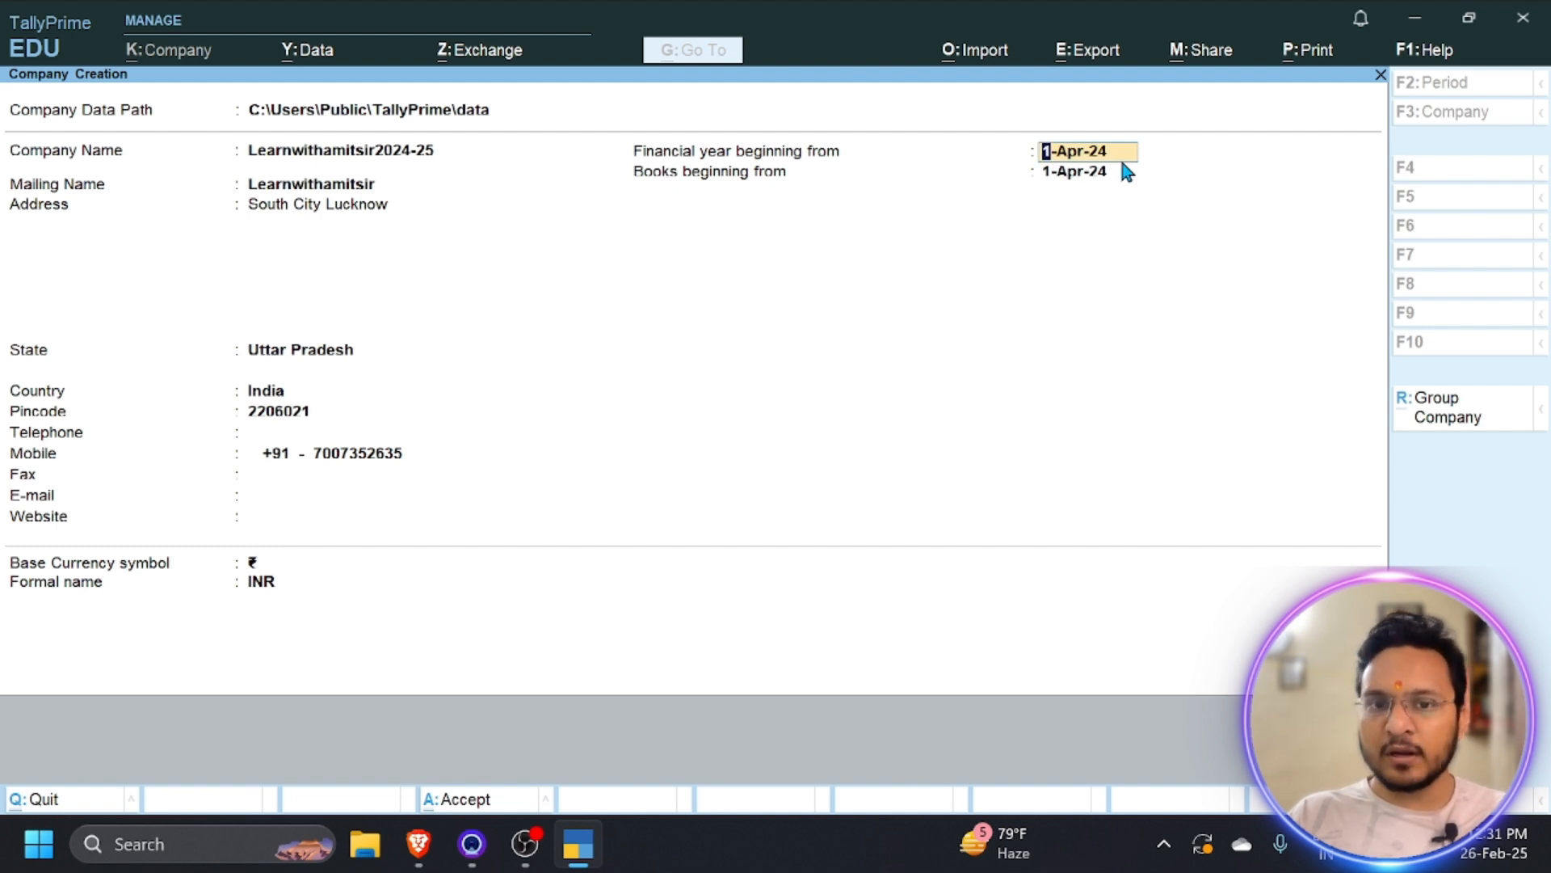
Step: Keep 1-Apr-24 financial year and books start with ₹/INR currency, and submit
key(Return)
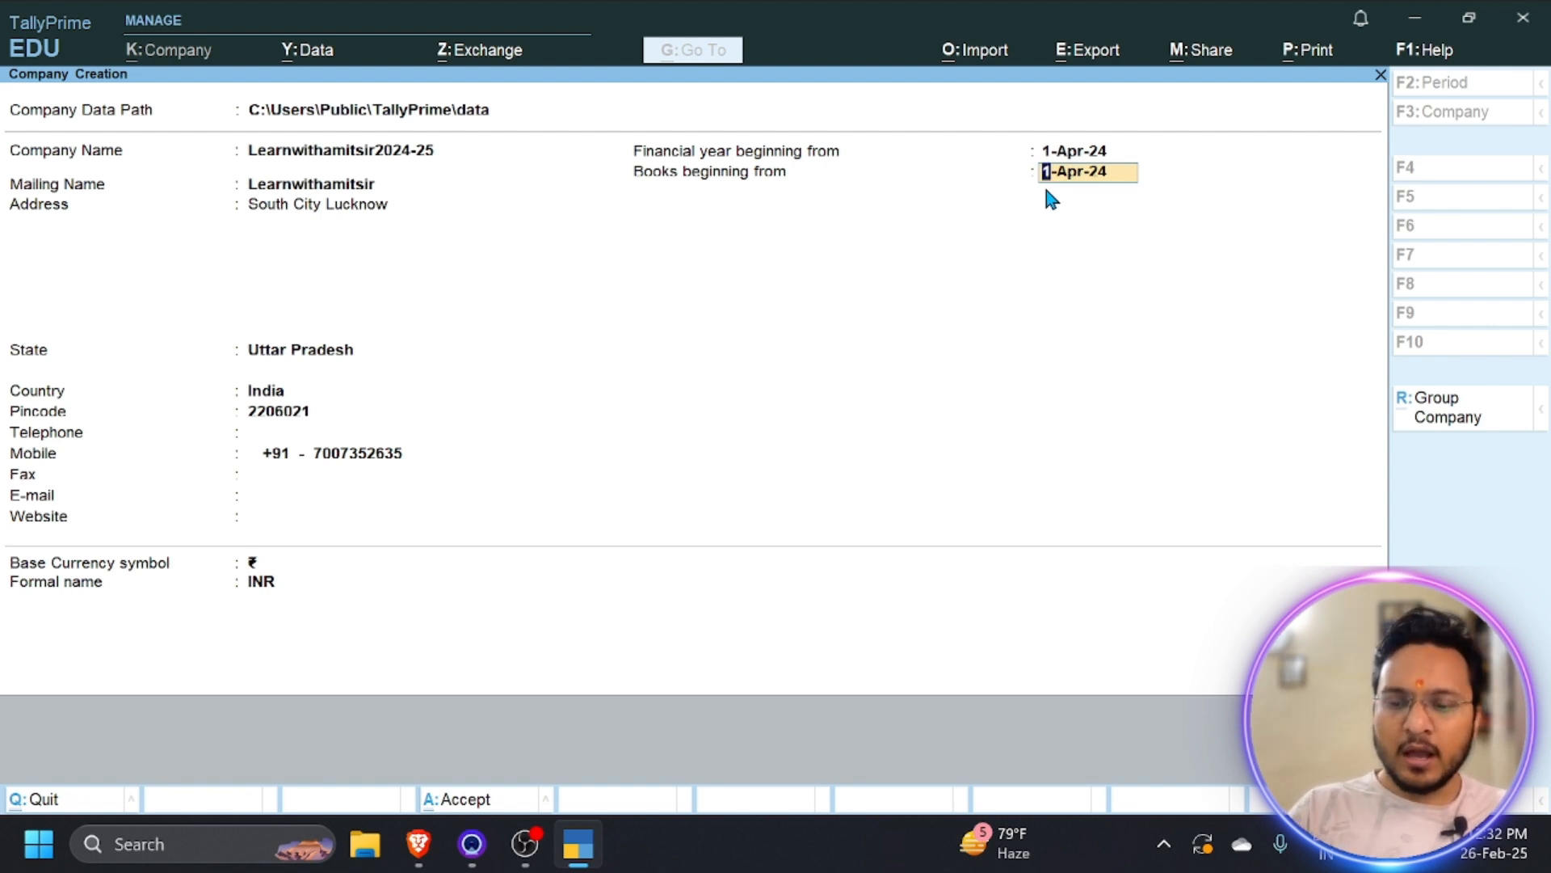
key(Return)
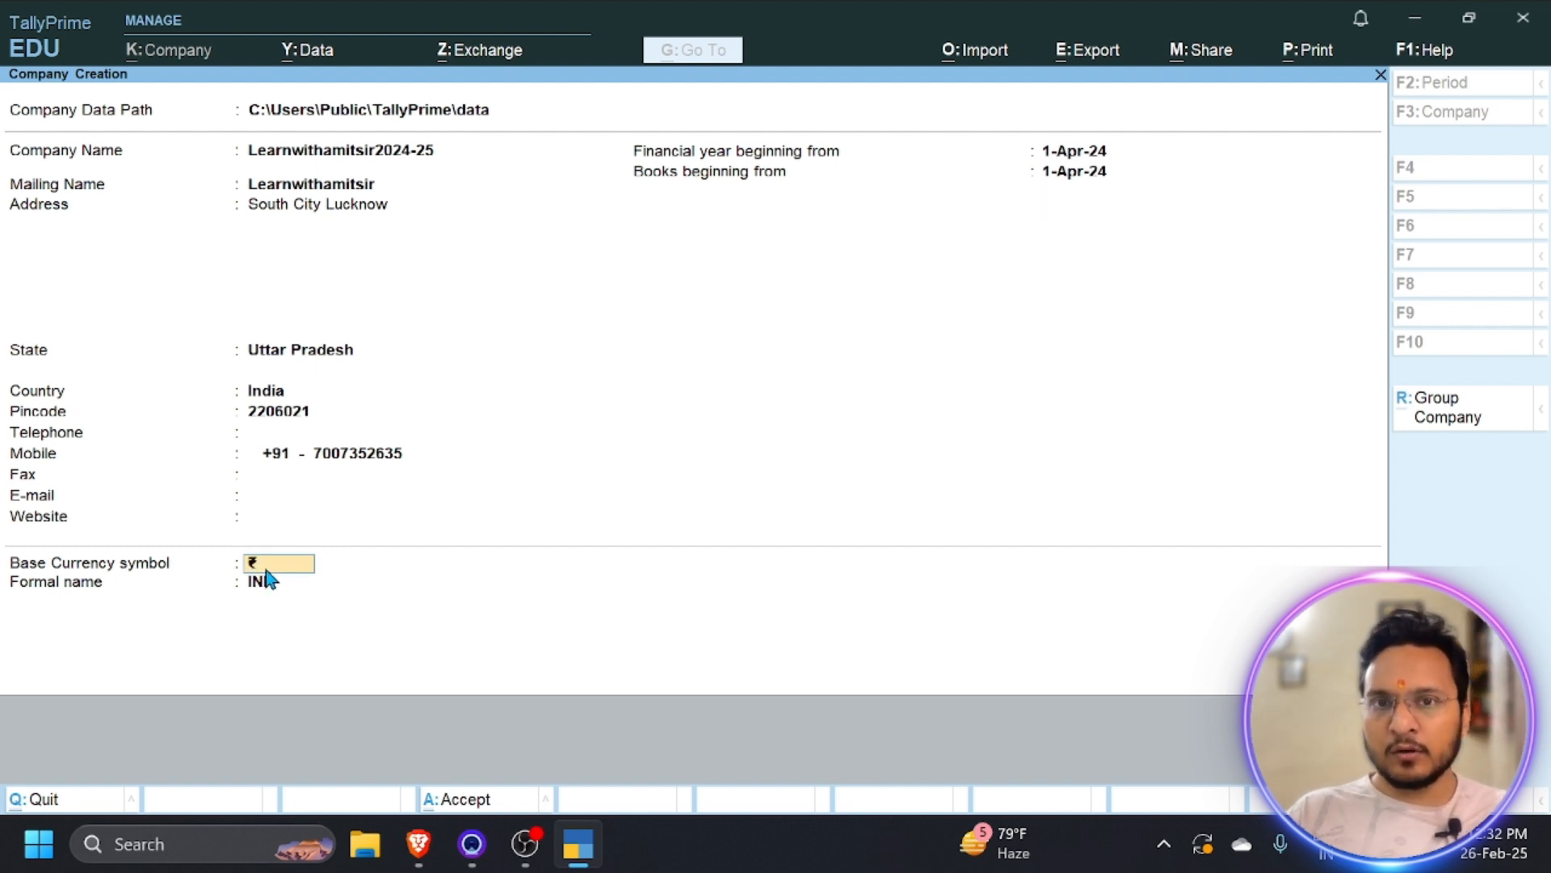
key(Return)
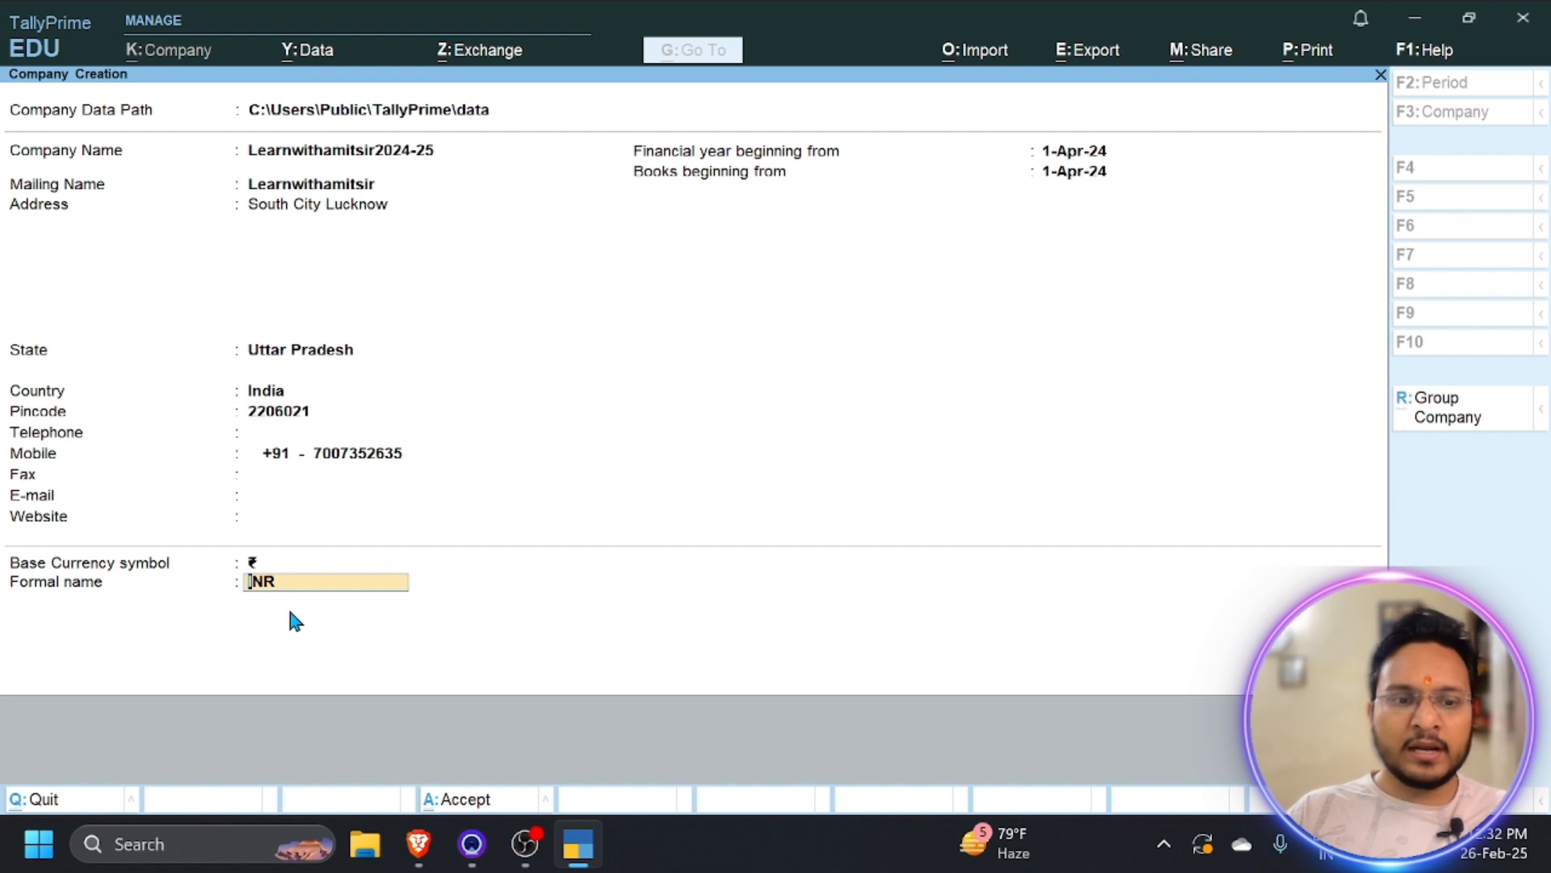
key(Return)
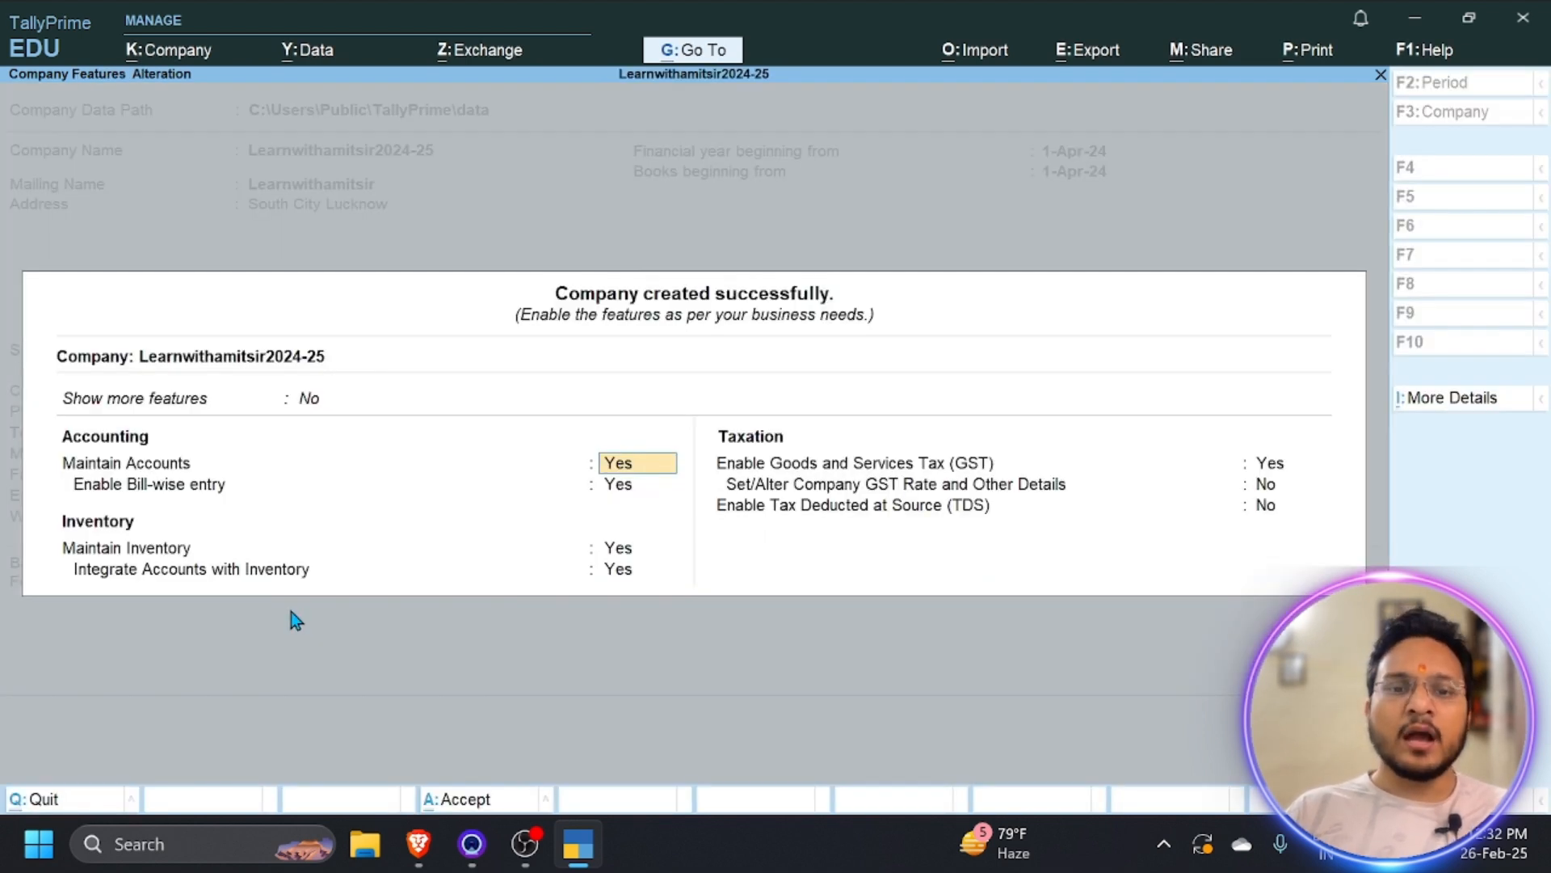
Step: Set Show more features and Show all features to Yes in Company Features
click(312, 399)
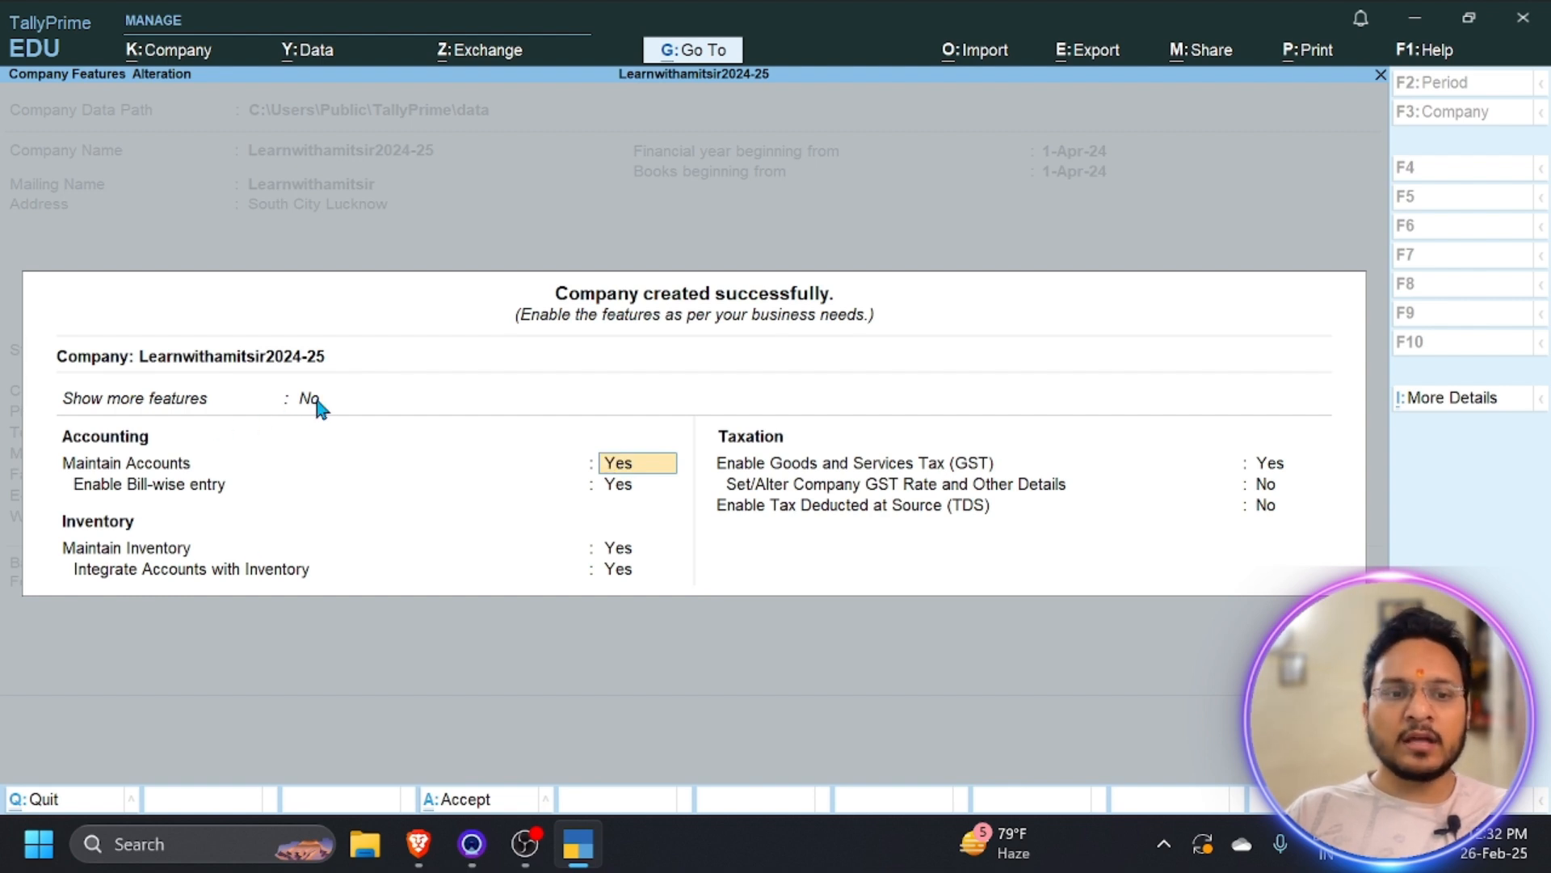
key(Down)
key(Return)
key(Up)
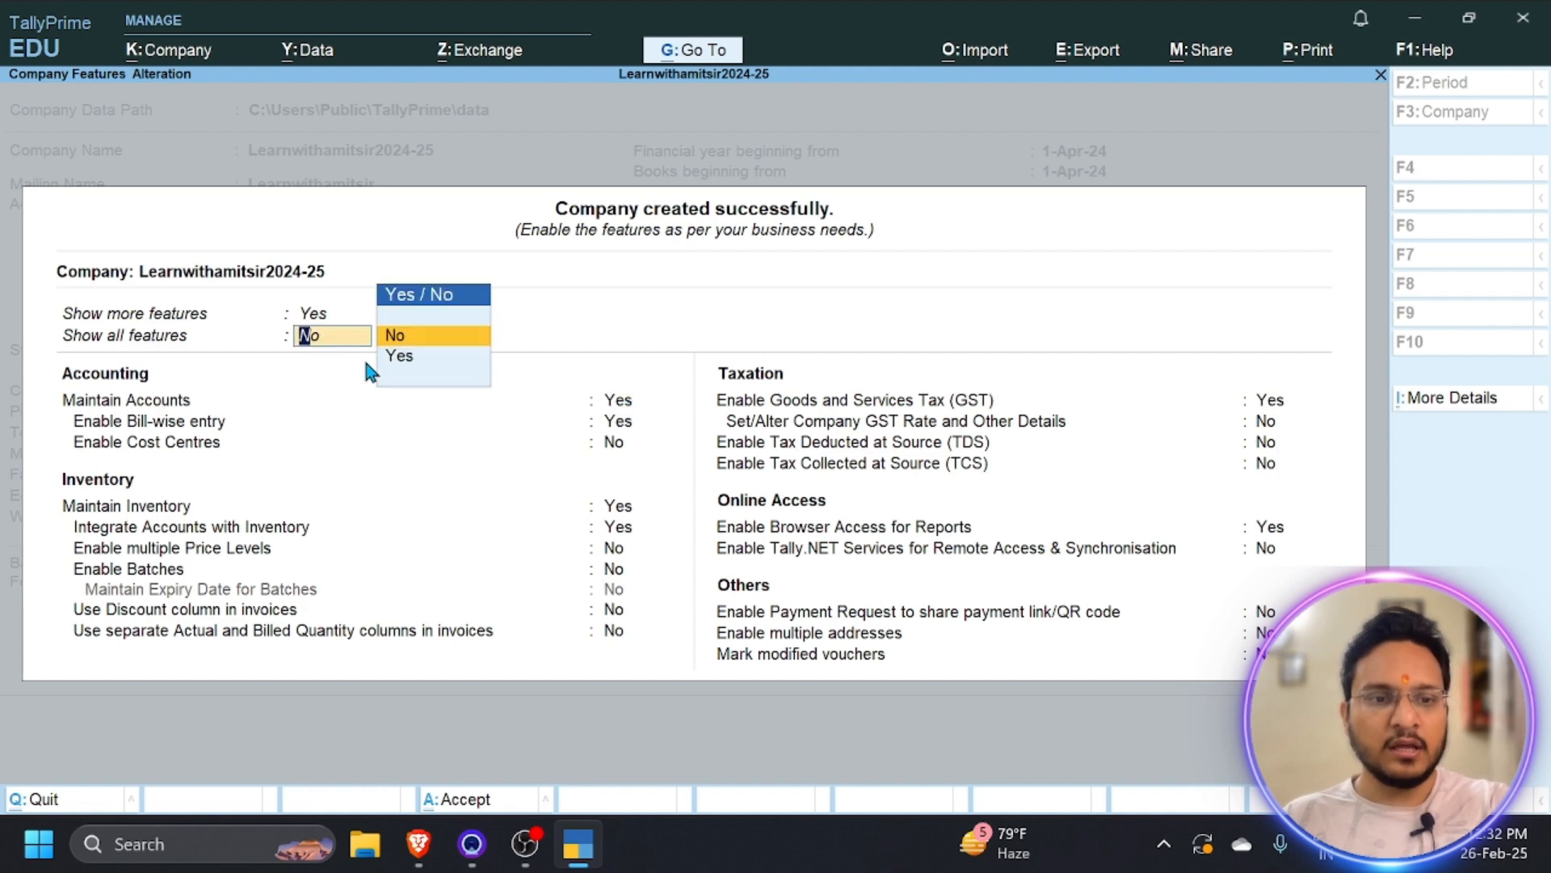
key(Down)
key(Return)
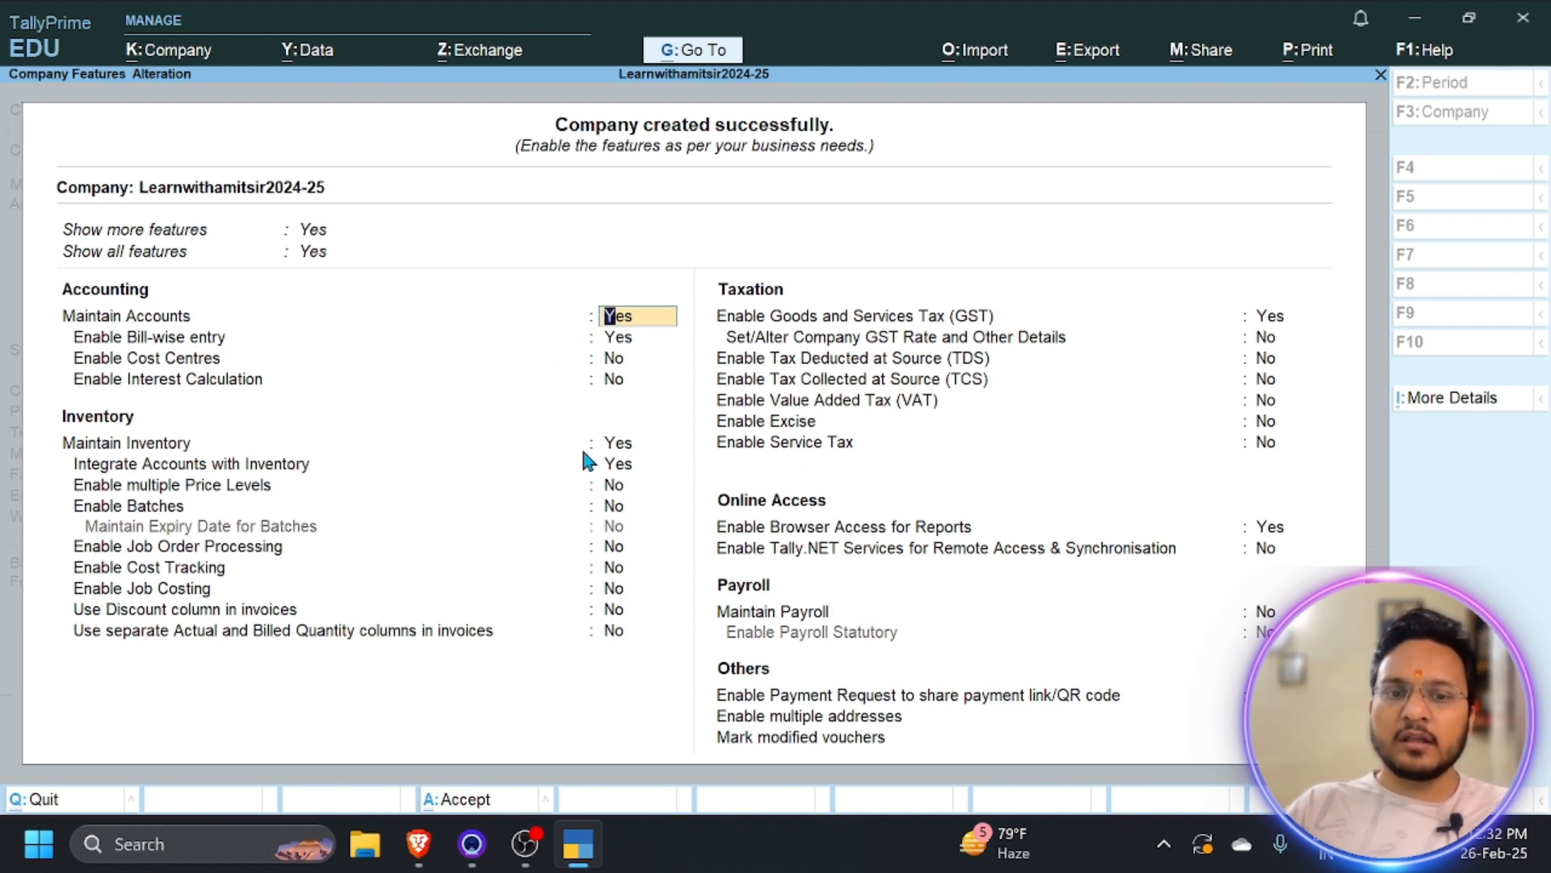
Step: Set Enable Goods and Services Tax (GST) to No
click(1290, 319)
text(n)
key(Return)
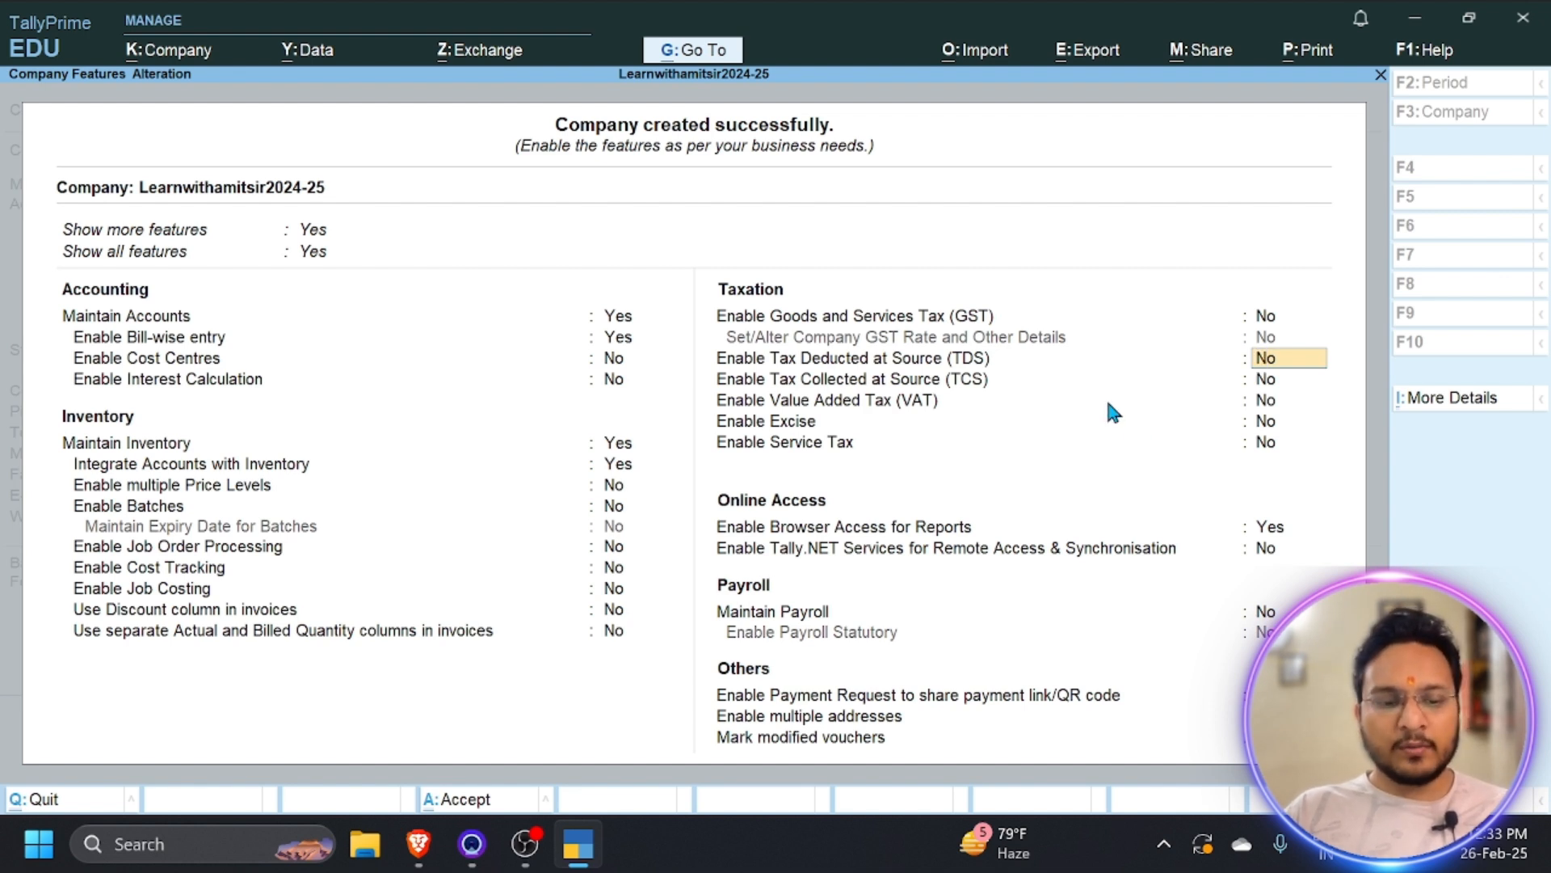
key(ctrl)
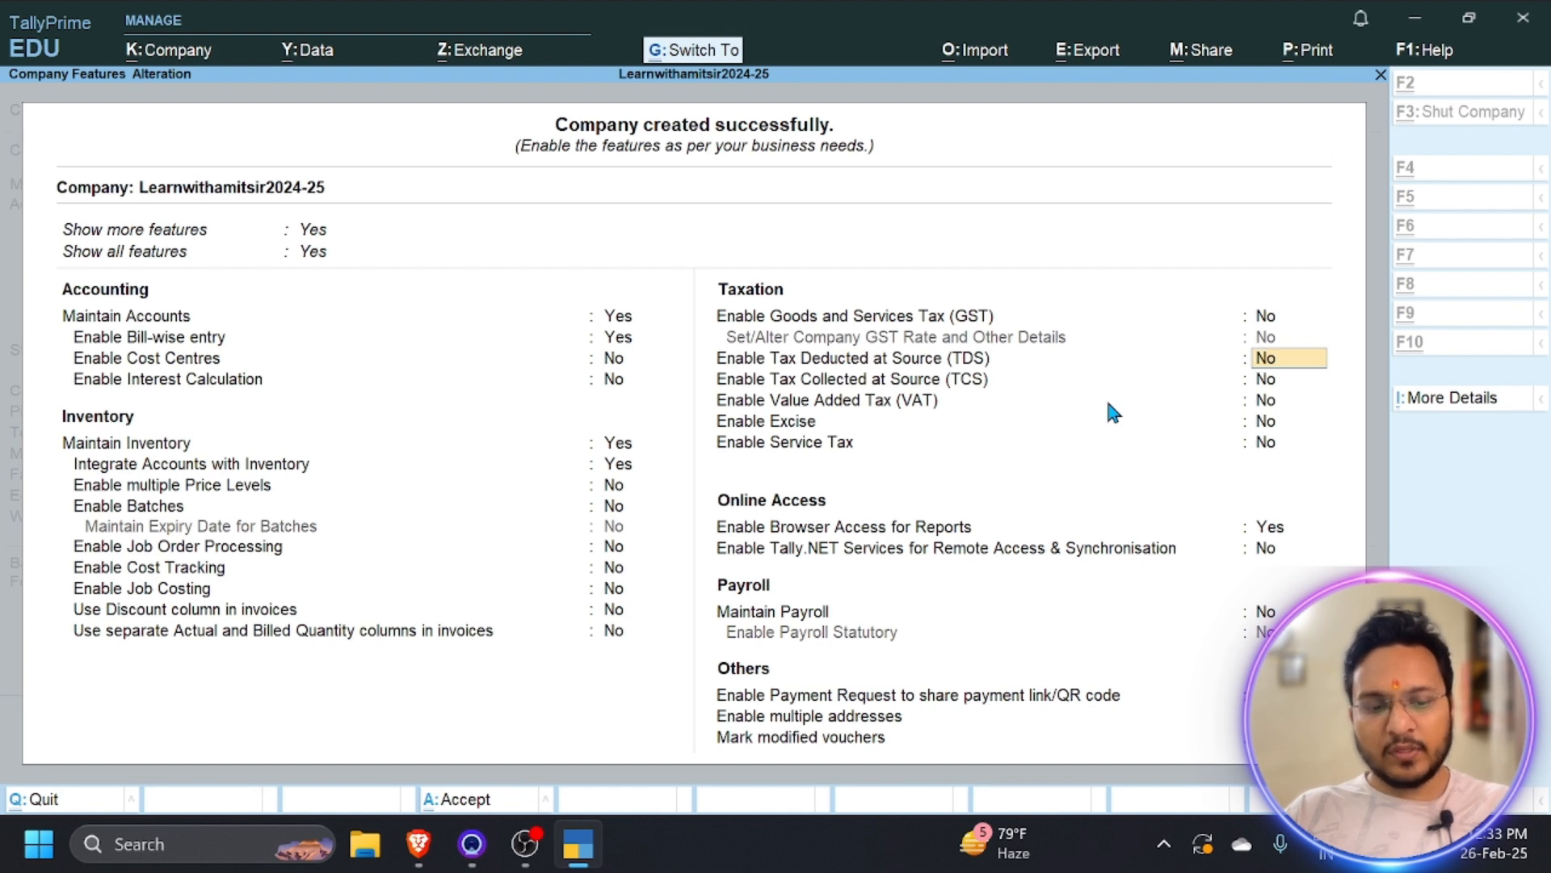
Step: Accept the Company Features screen with accounts, inventory and bill-wise entry on and taxation off
key(ctrl+a)
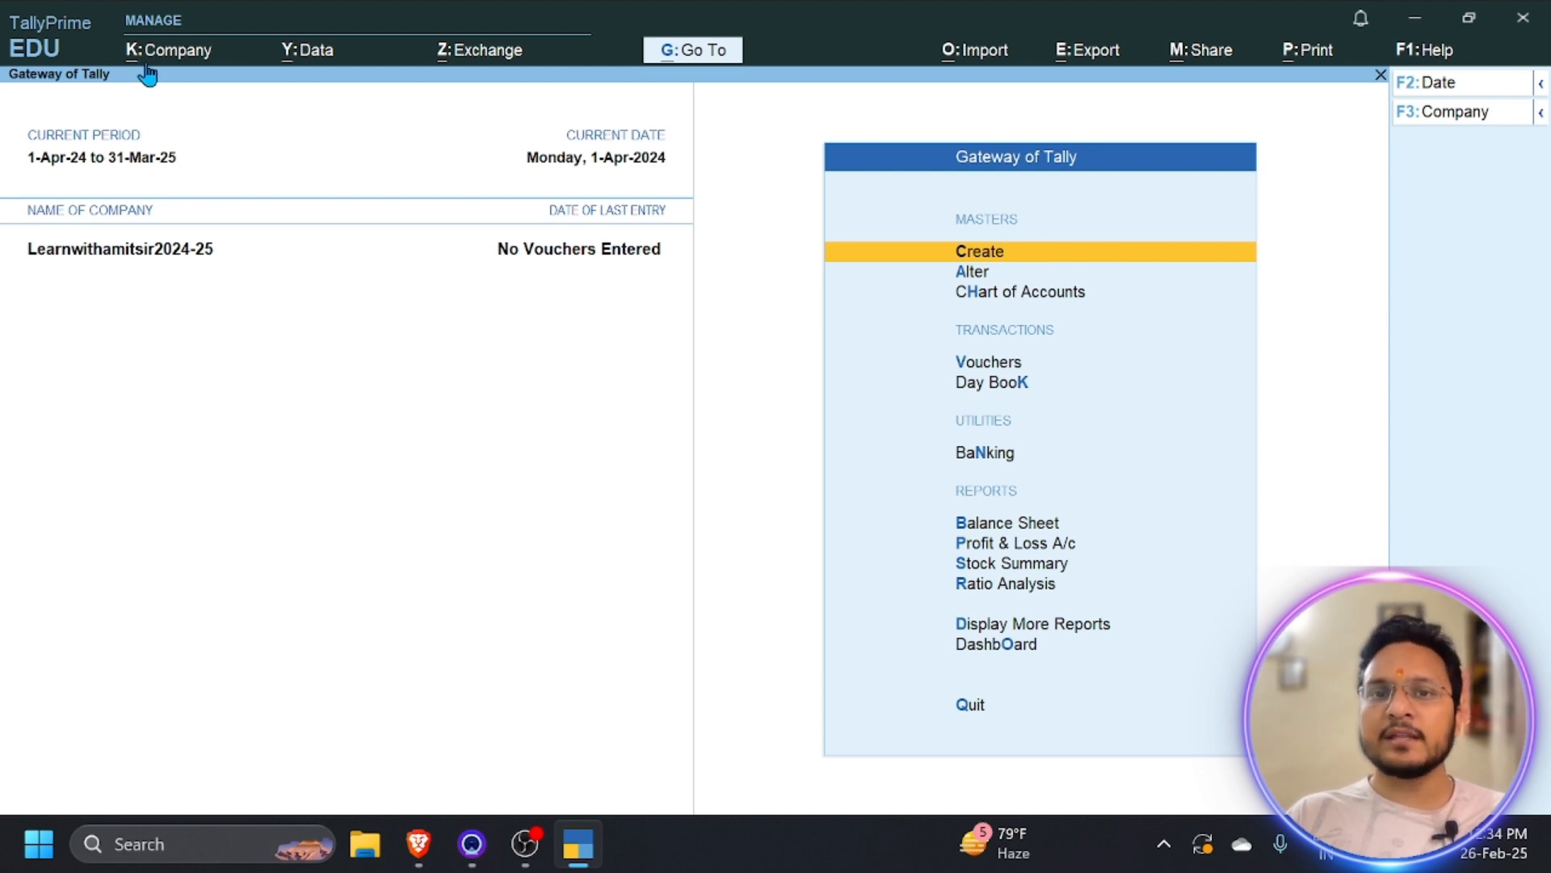
Step: Browse the Company, Data and Exchange menus, then open and discard an empty Payment voucher
click(194, 57)
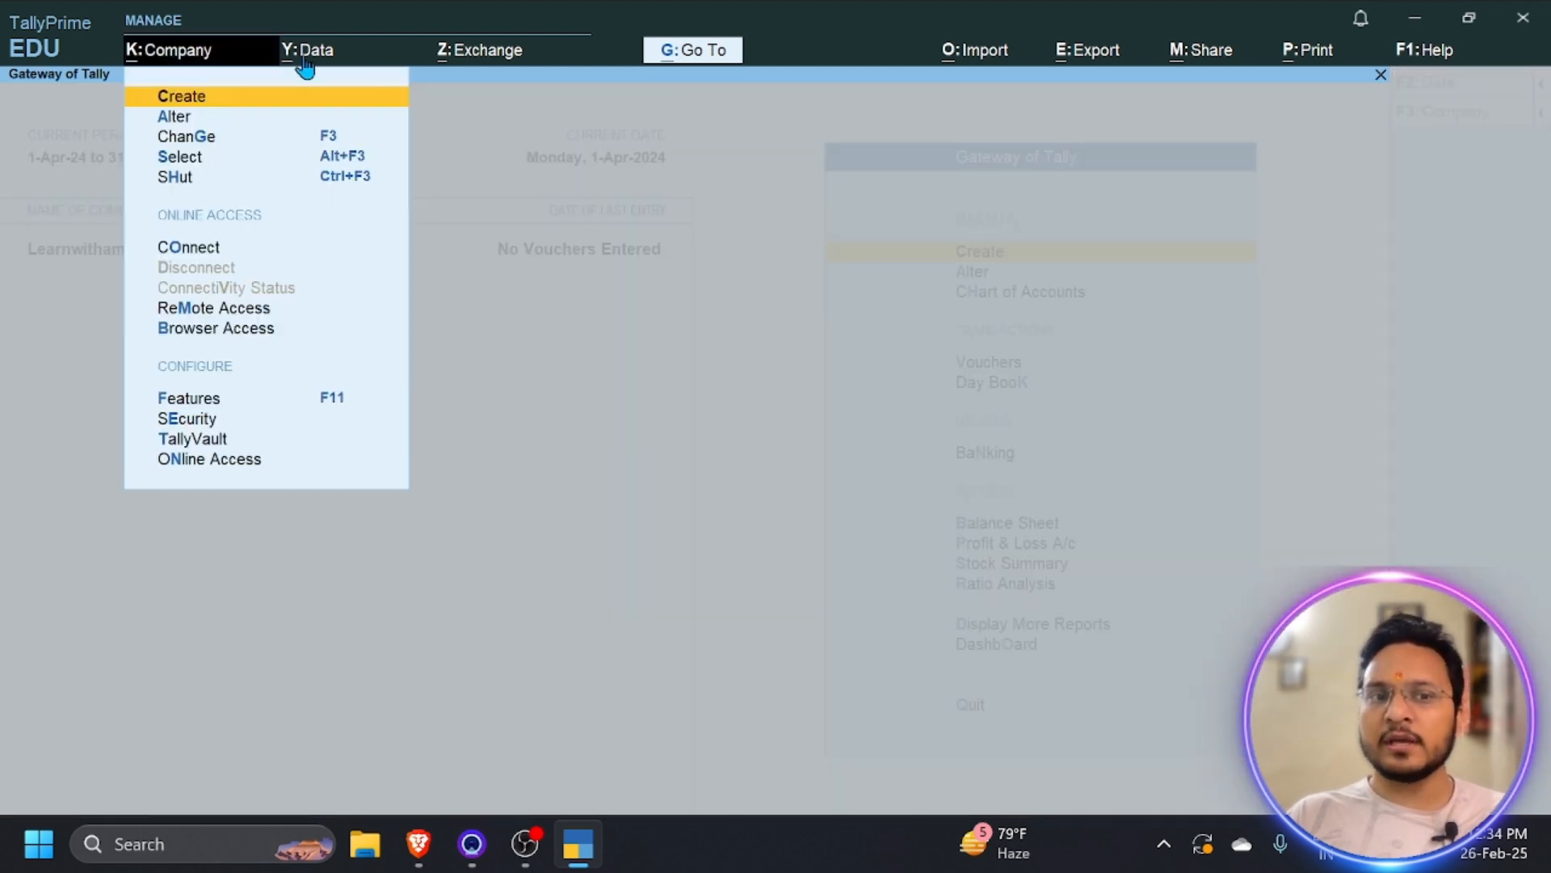
click(327, 55)
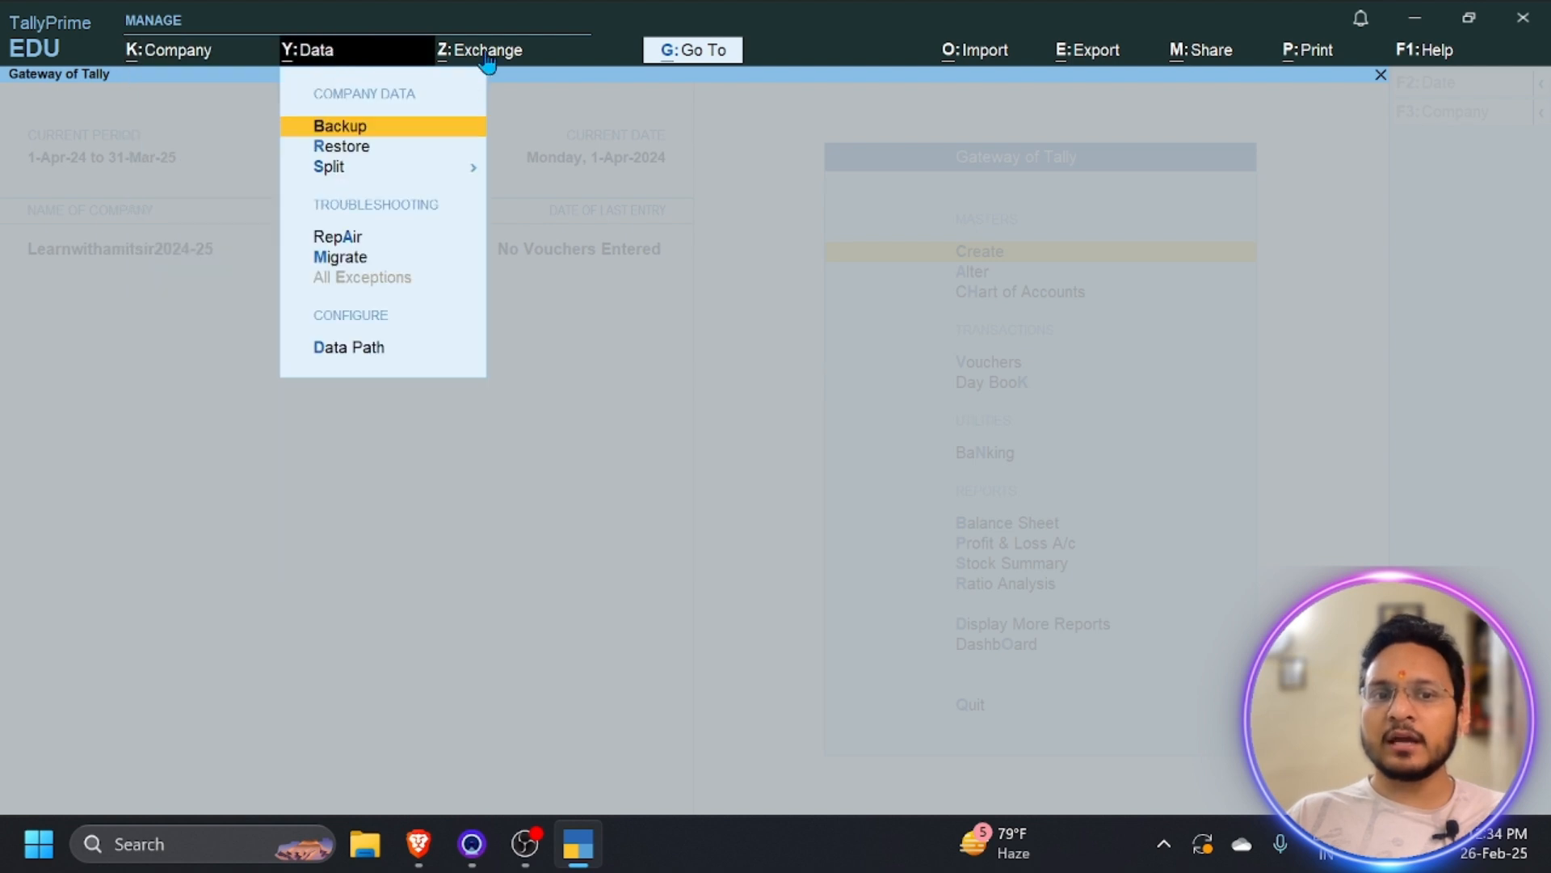
key(alt+z)
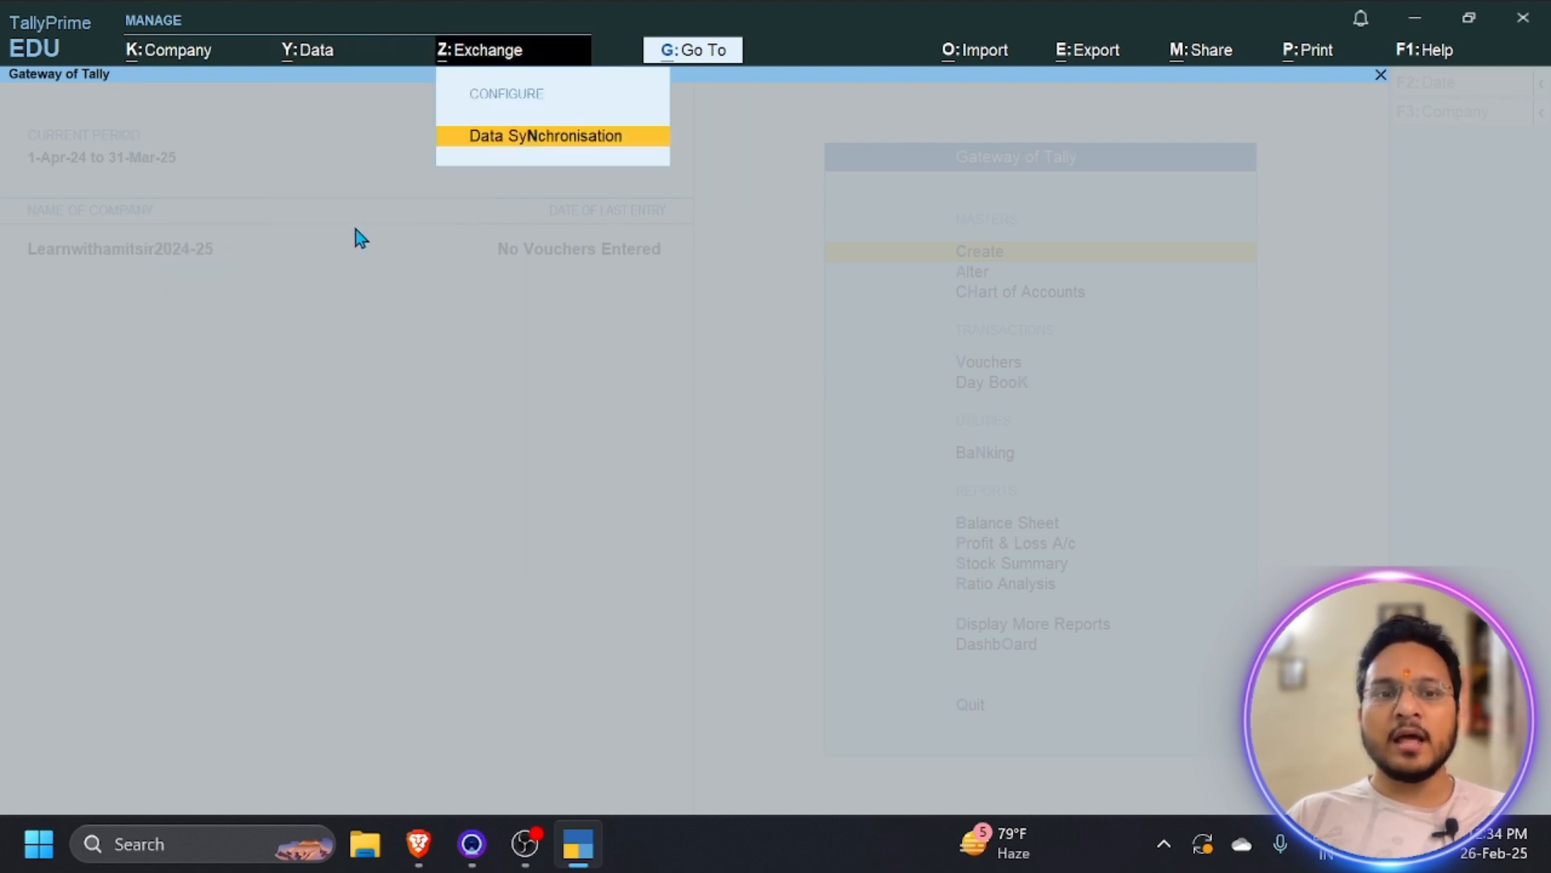
key(Escape)
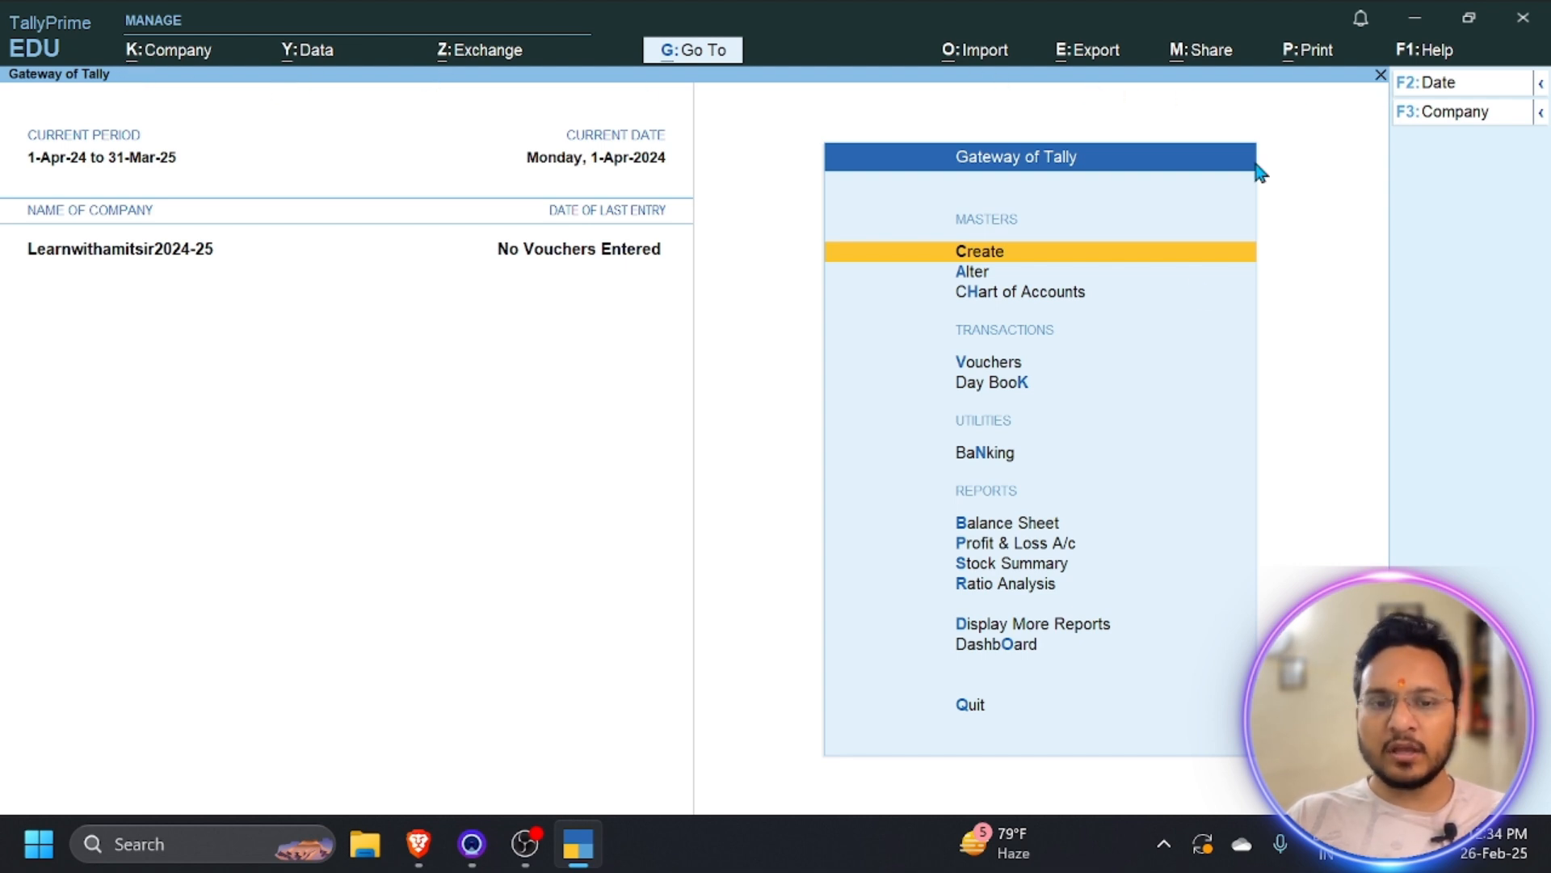
click(1000, 366)
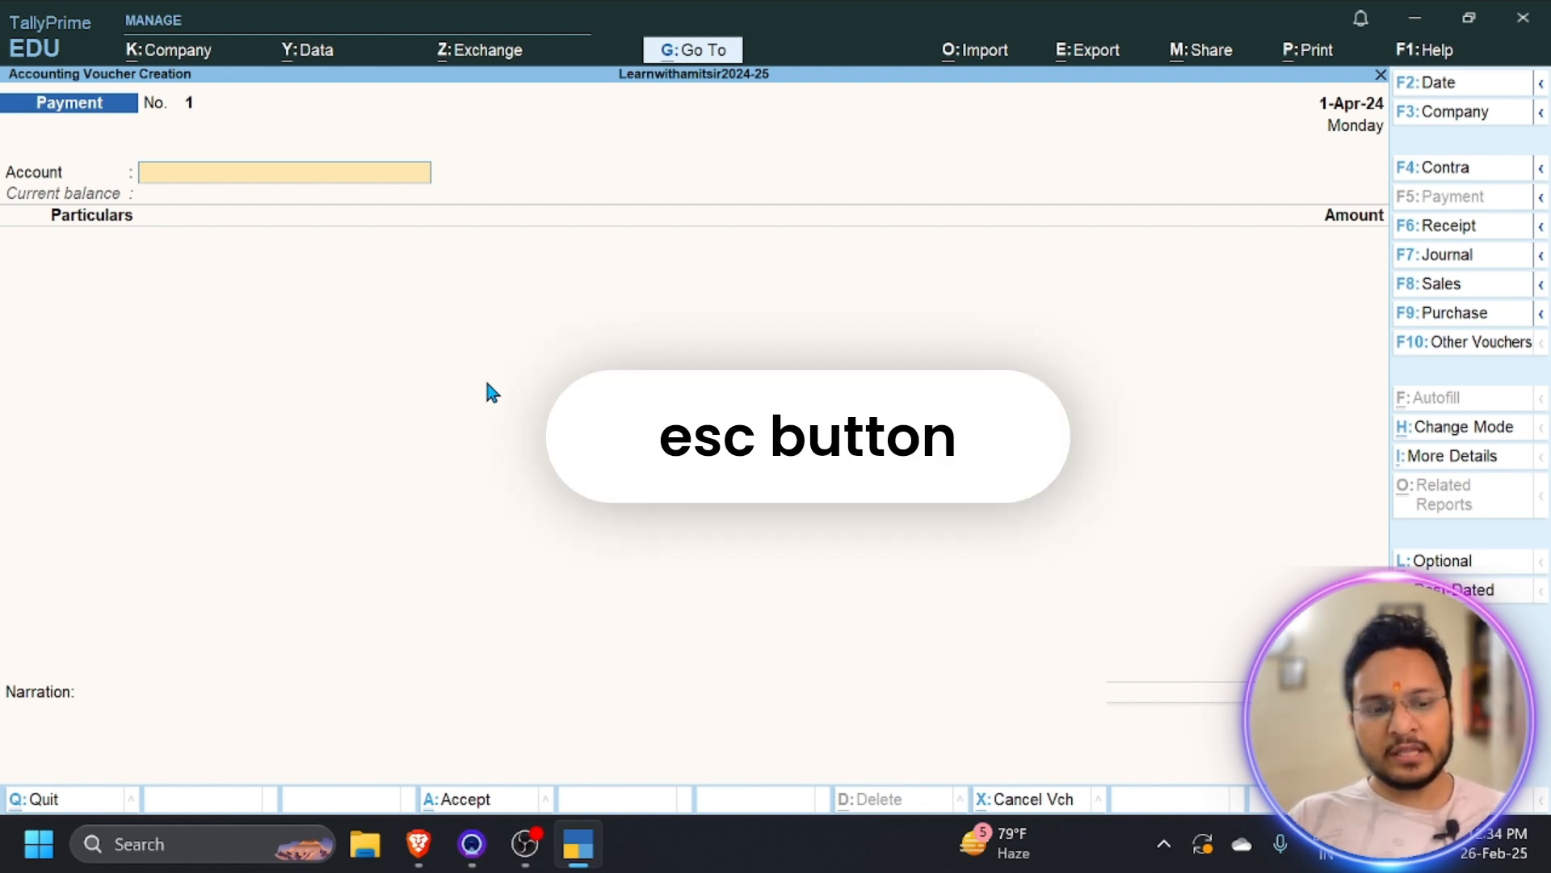
key(Escape)
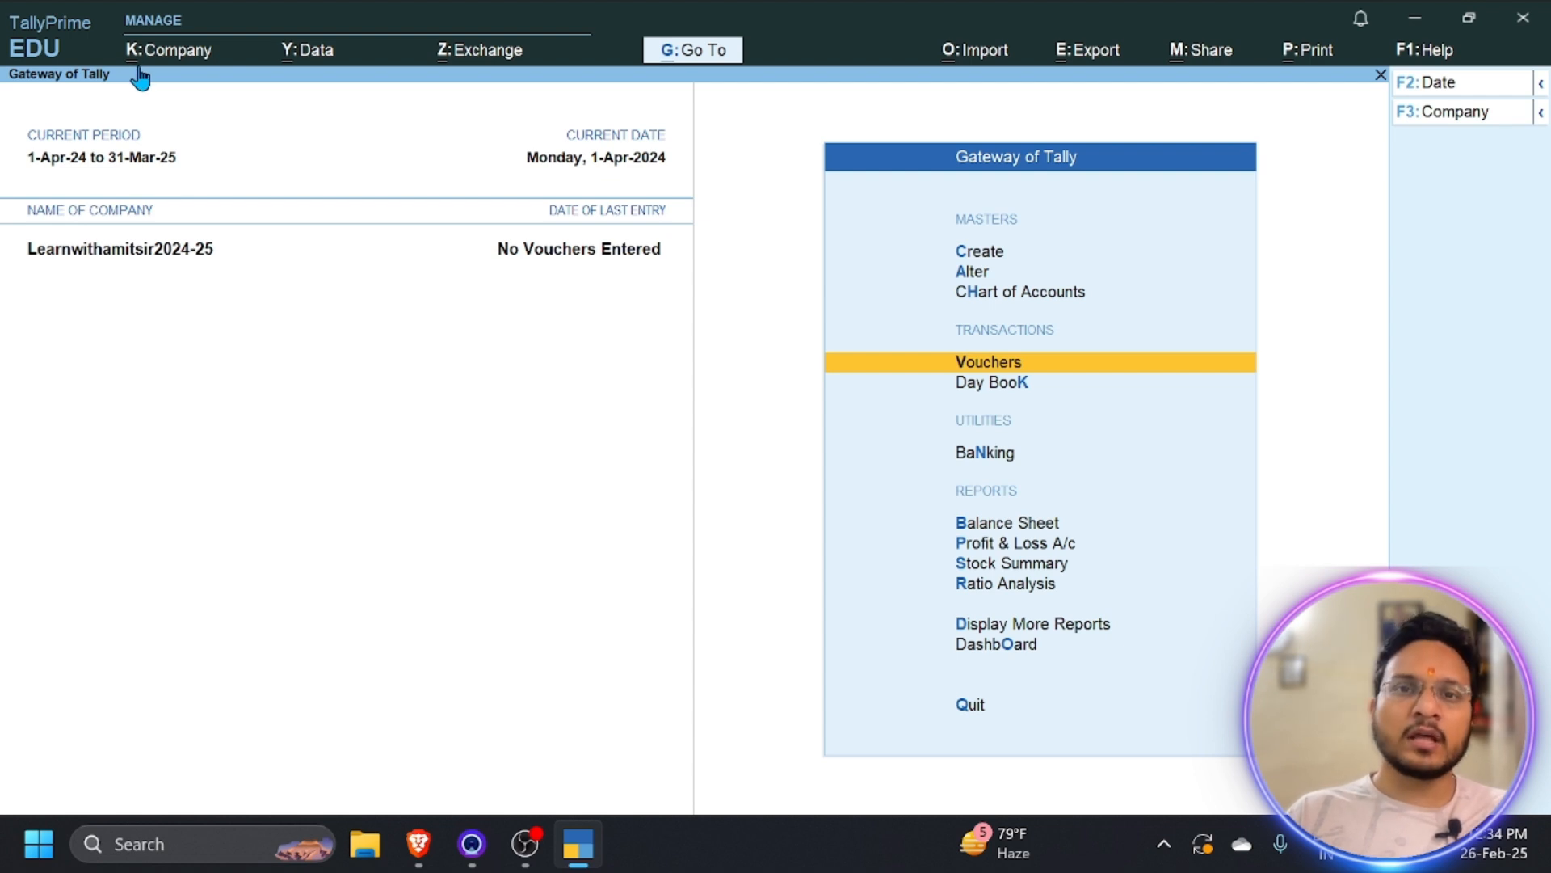
key(alt)
key(alt+k)
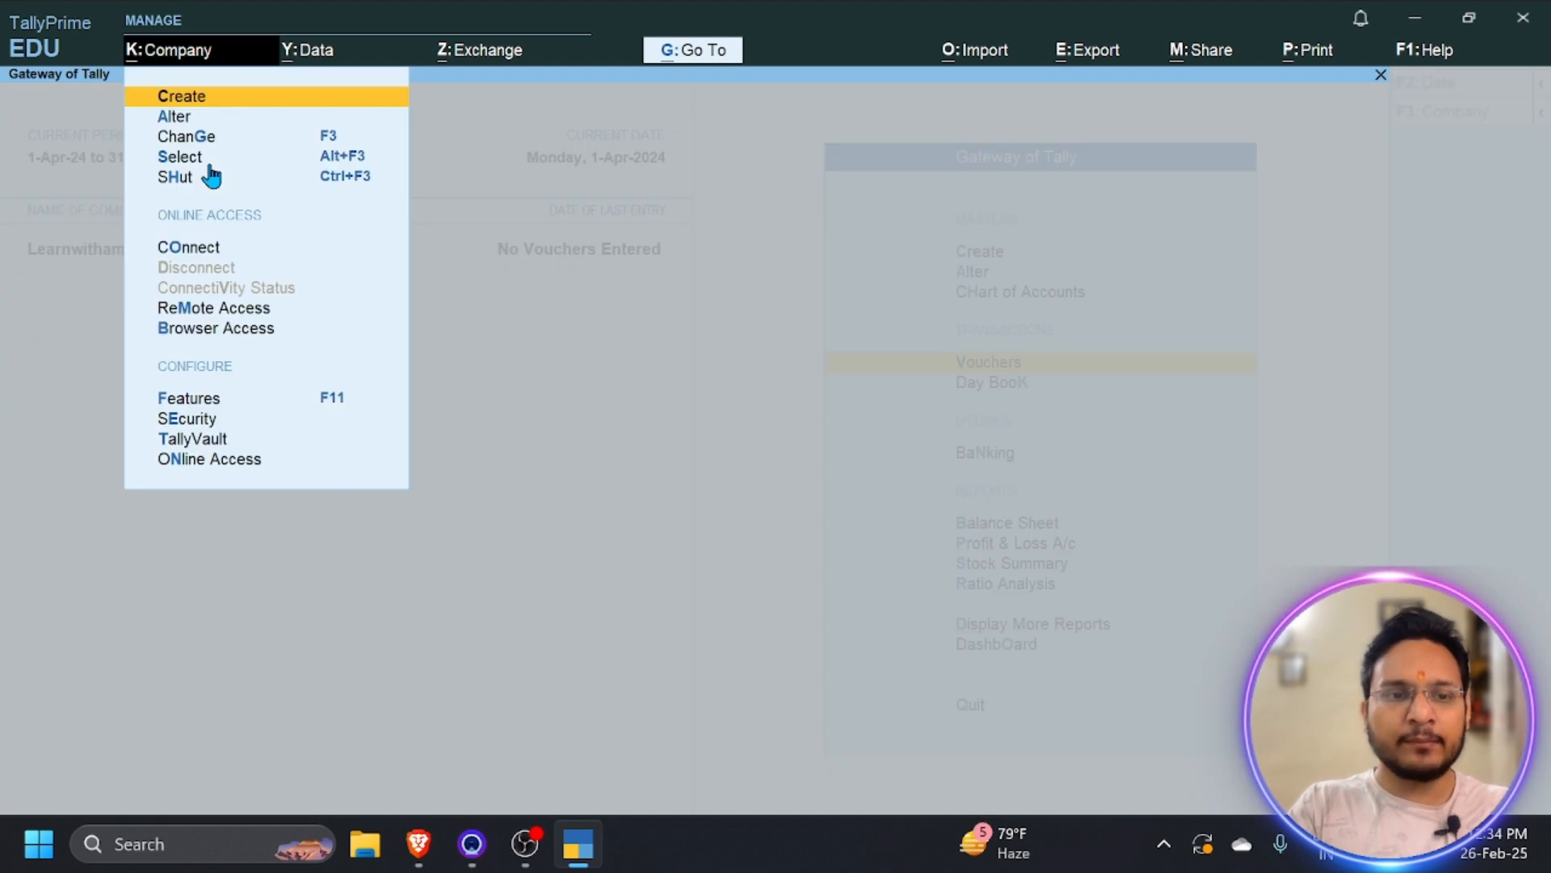
key(alt+y)
key(alt+p)
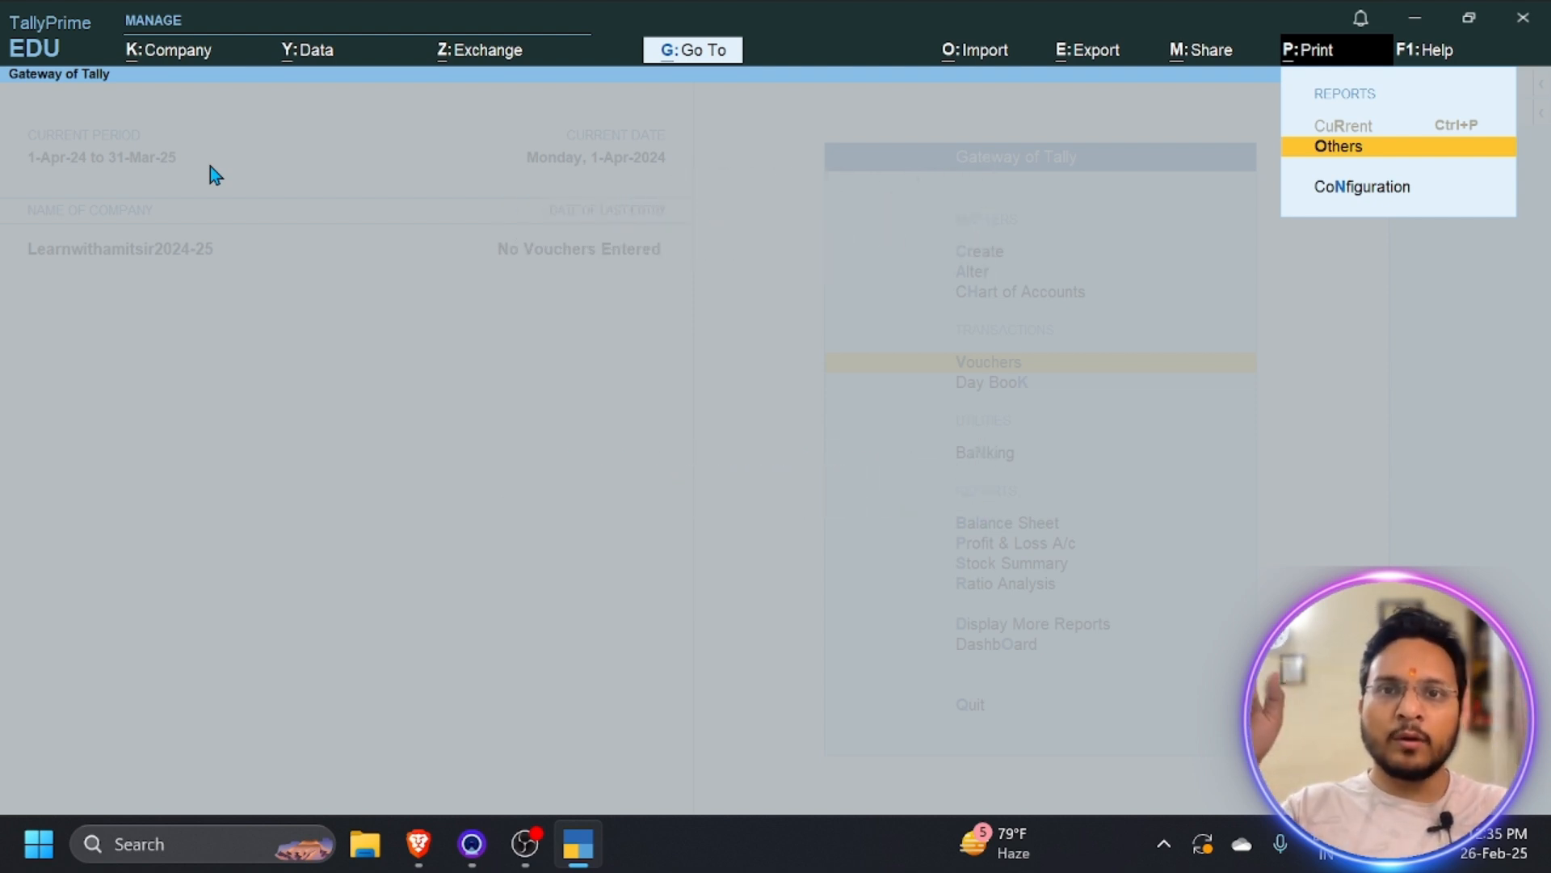
key(Escape)
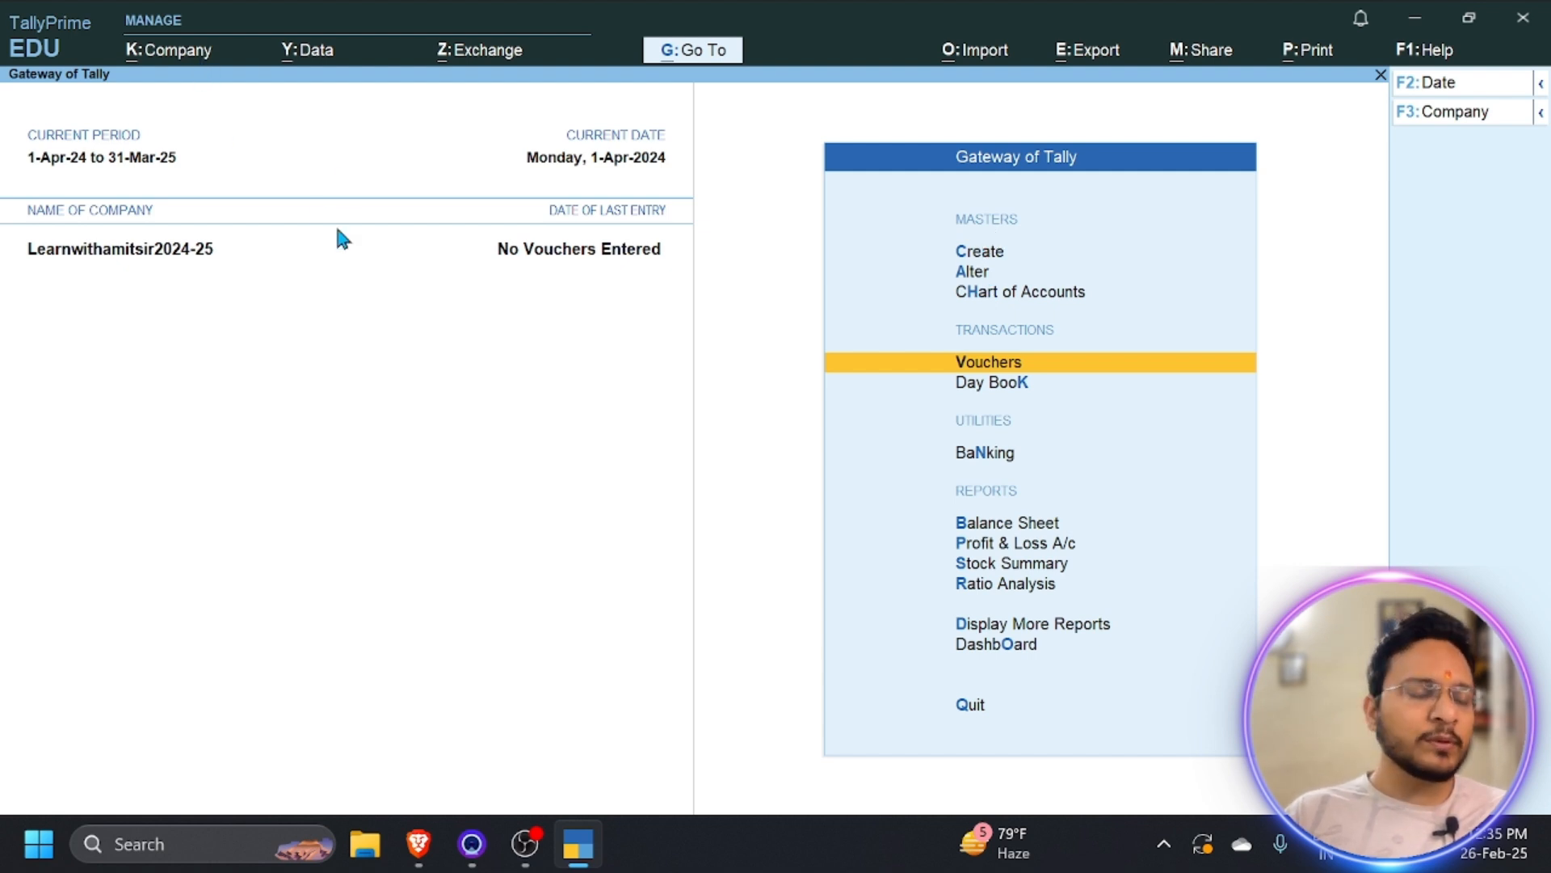
key(alt+k)
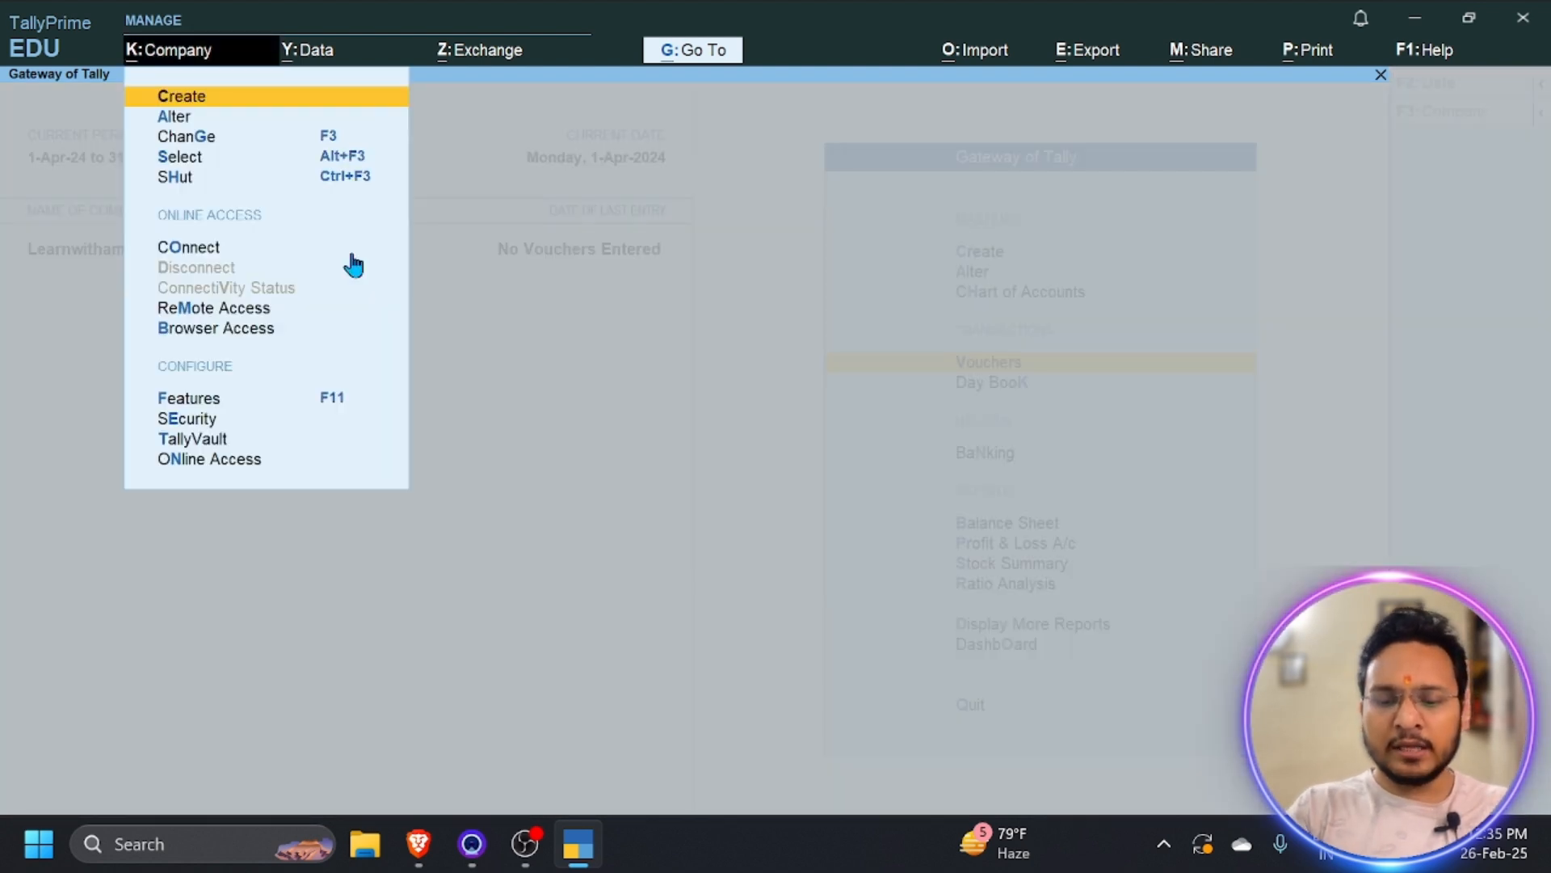
key(Down)
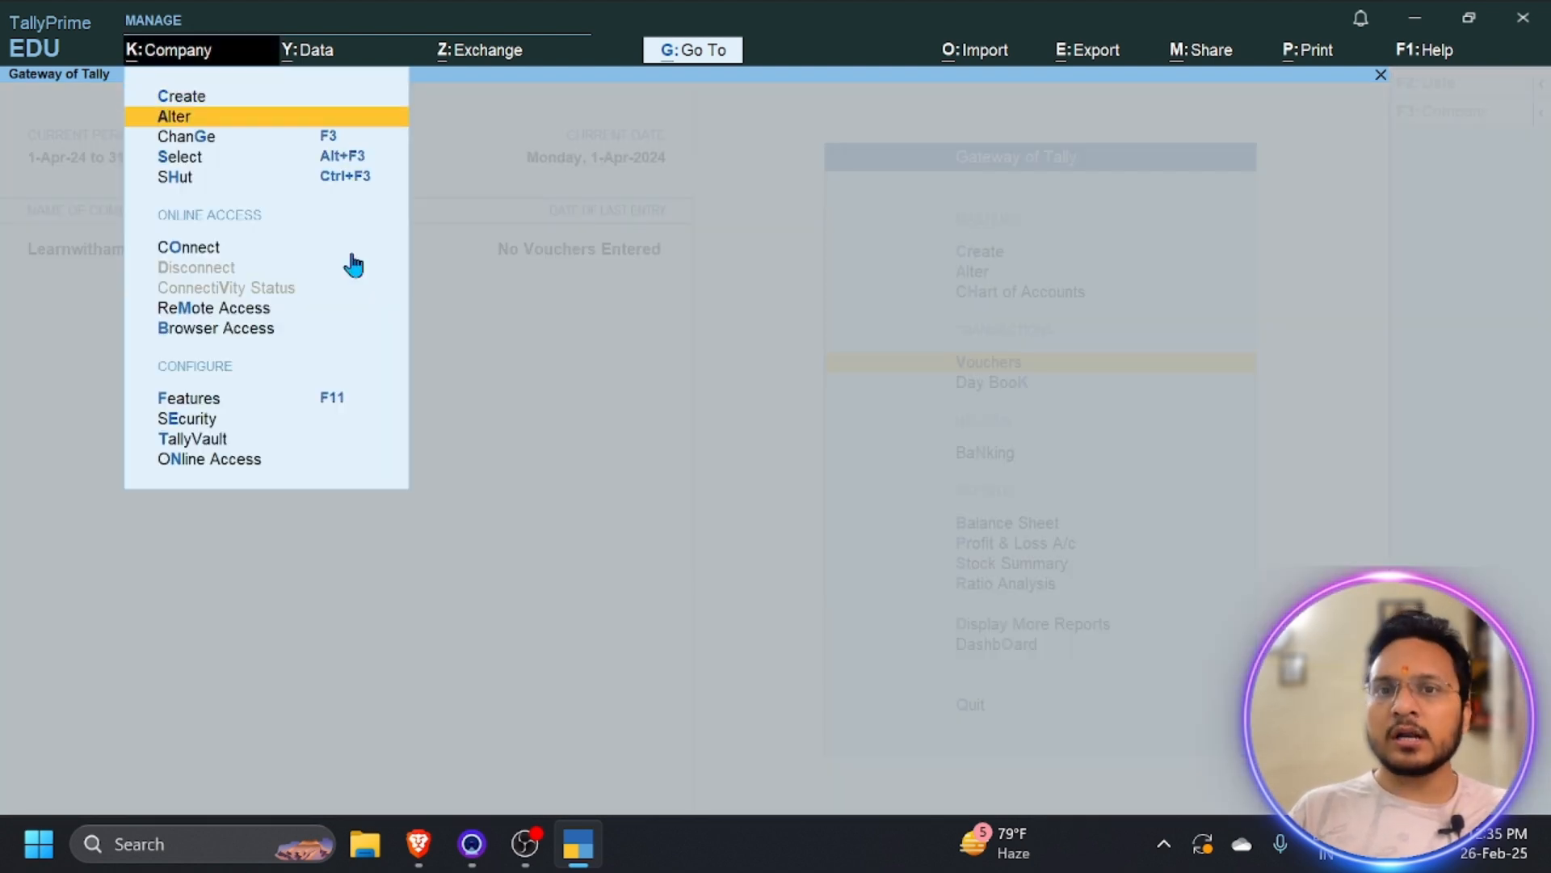
key(Return)
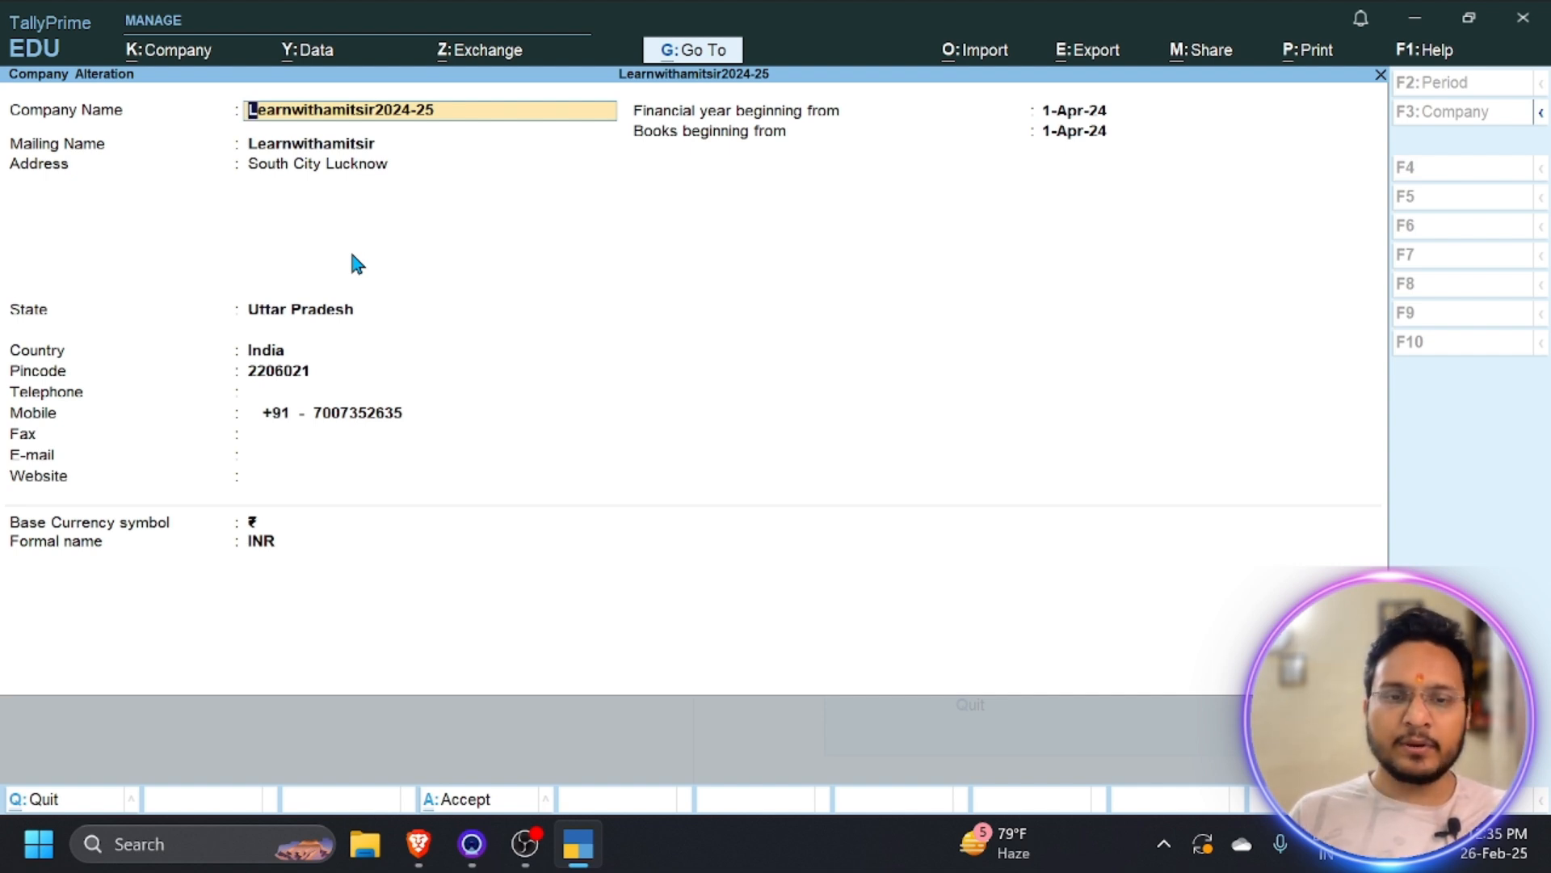
key(ctrl+q)
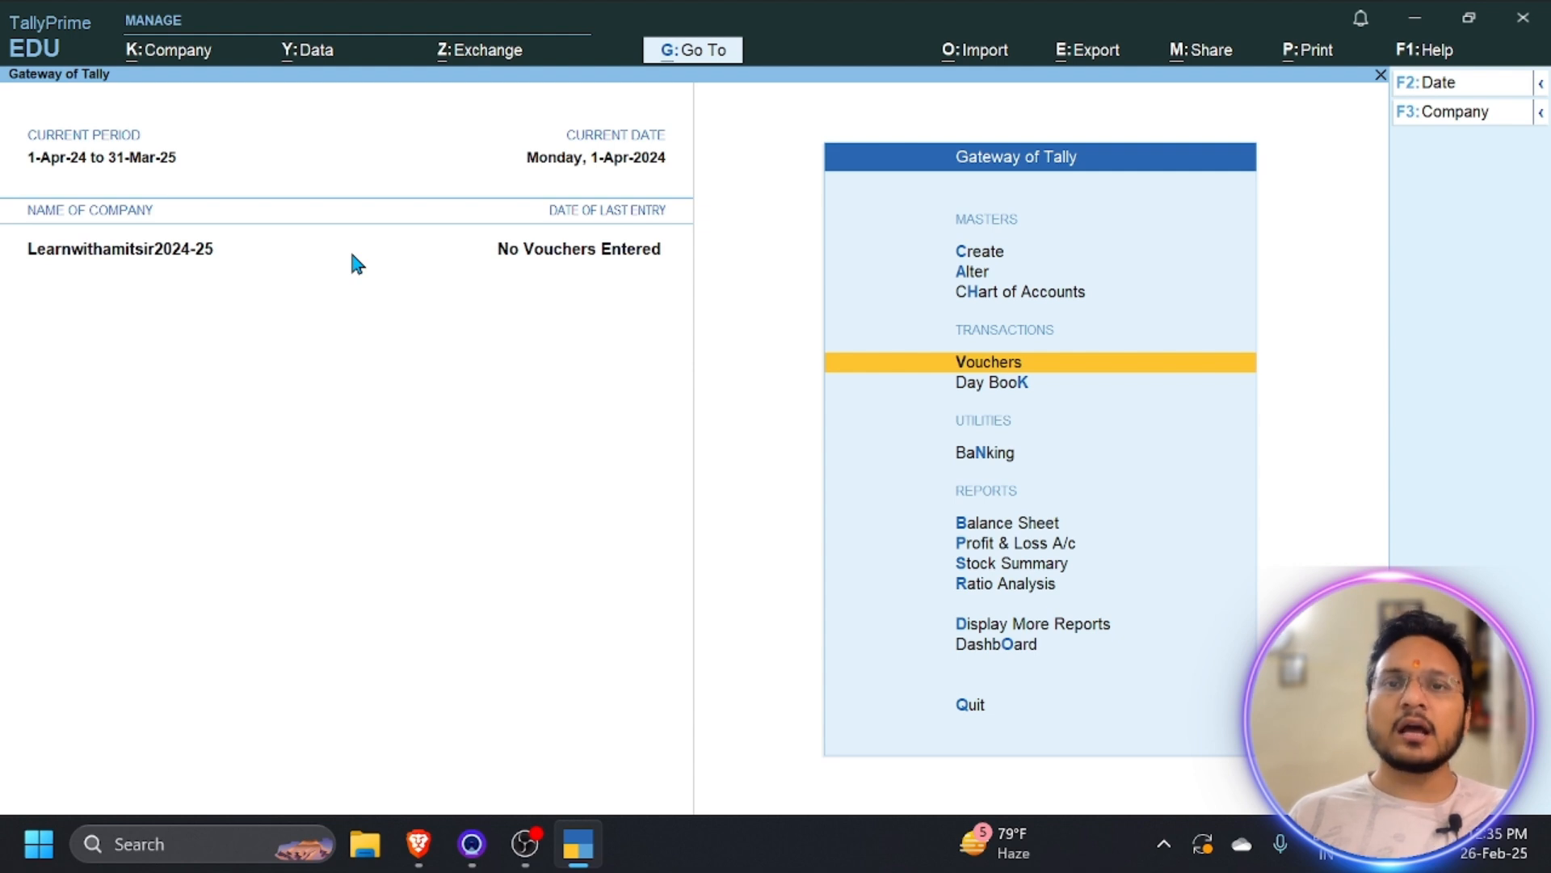
key(alt)
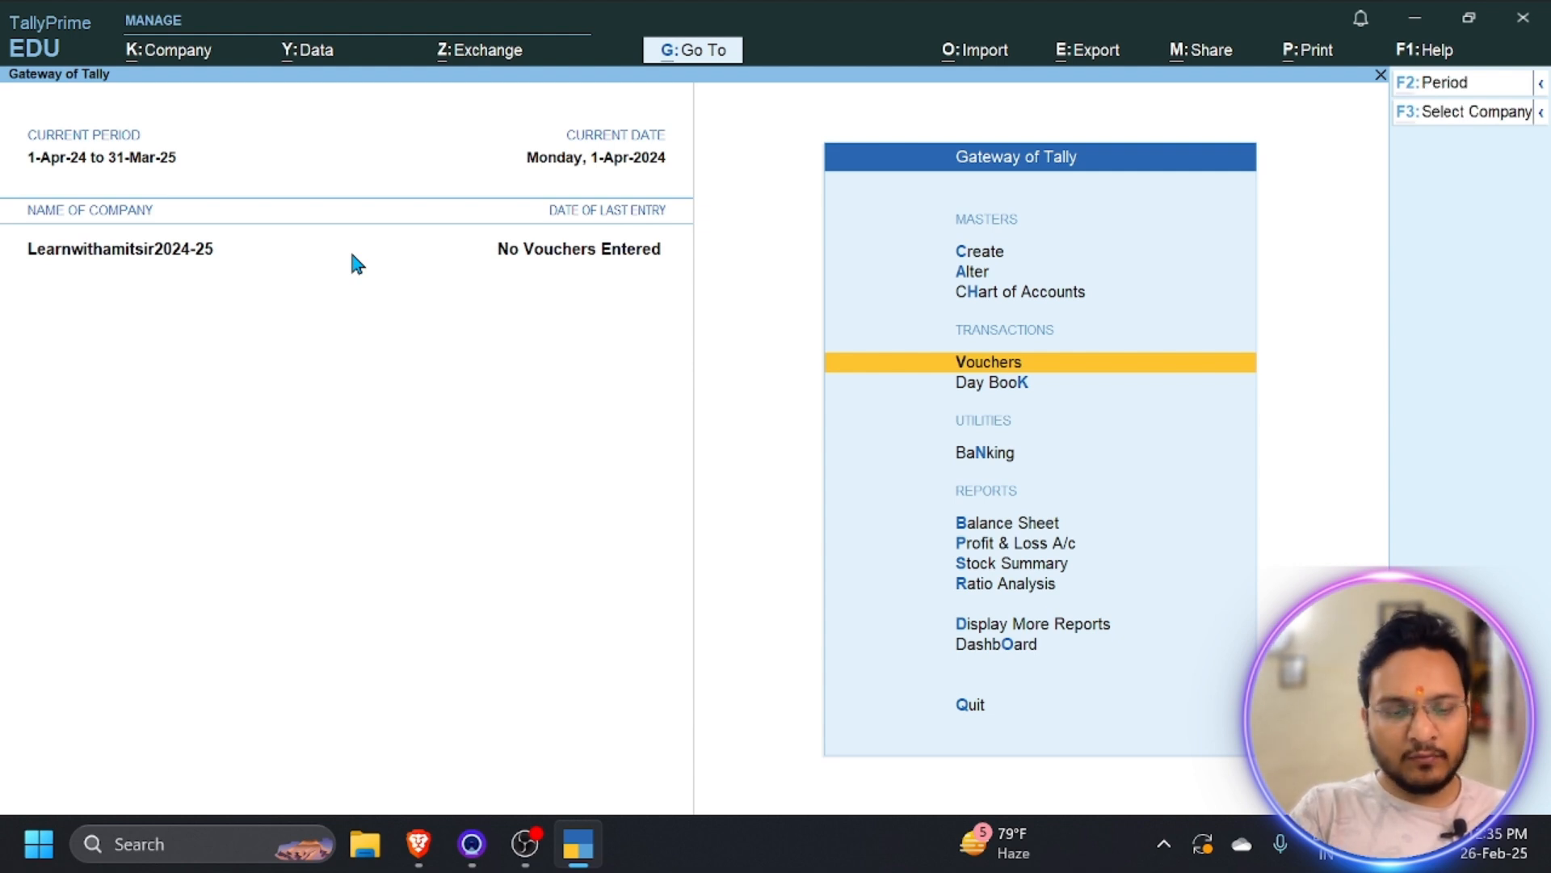
key(alt+k)
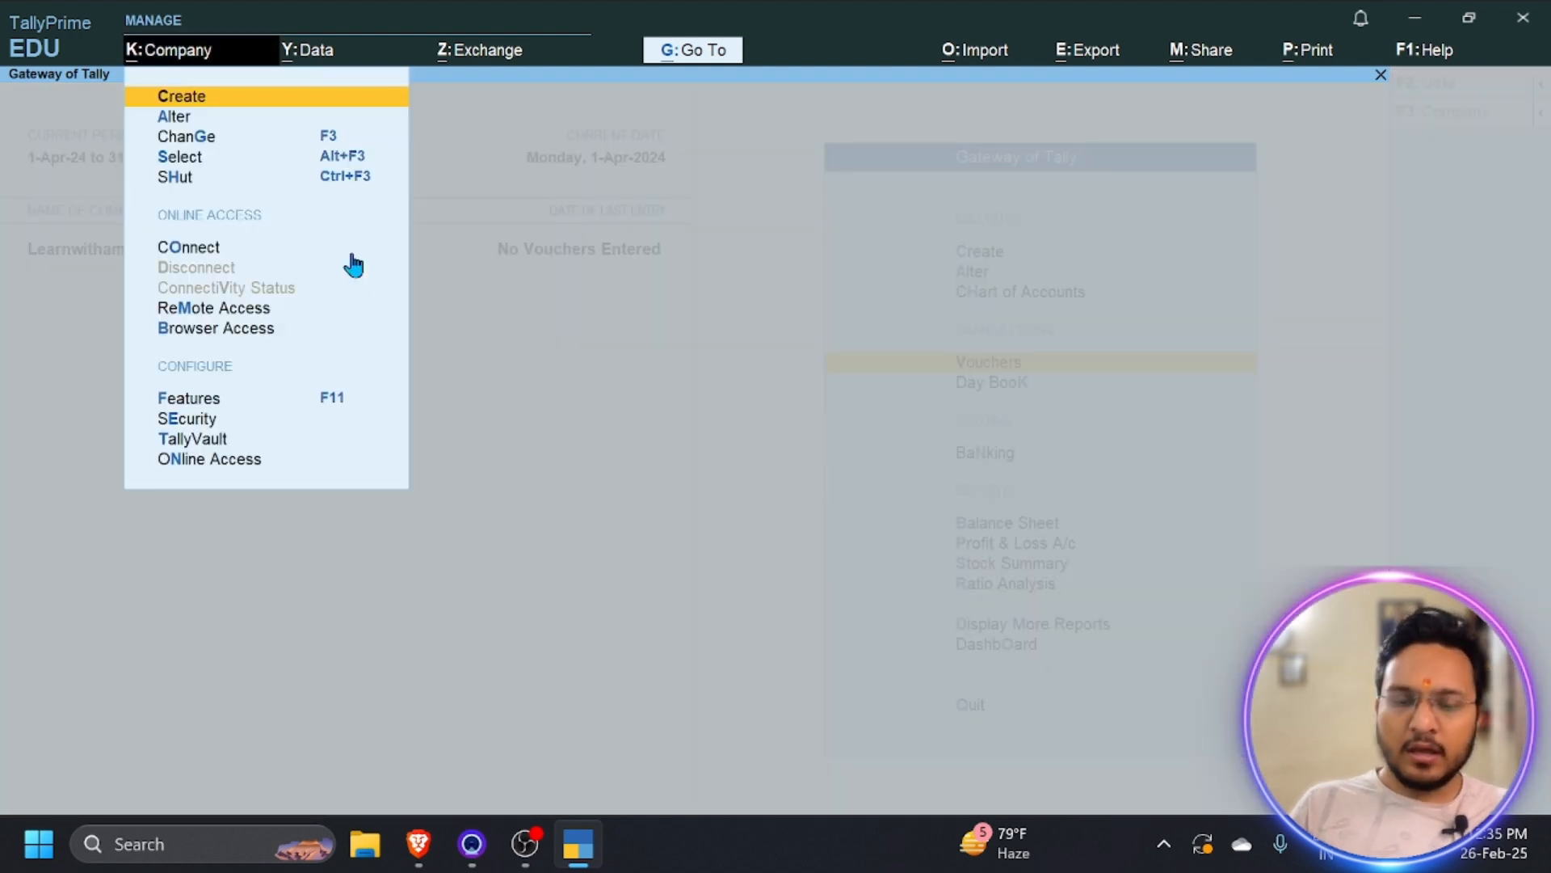
key(Down)
key(Return)
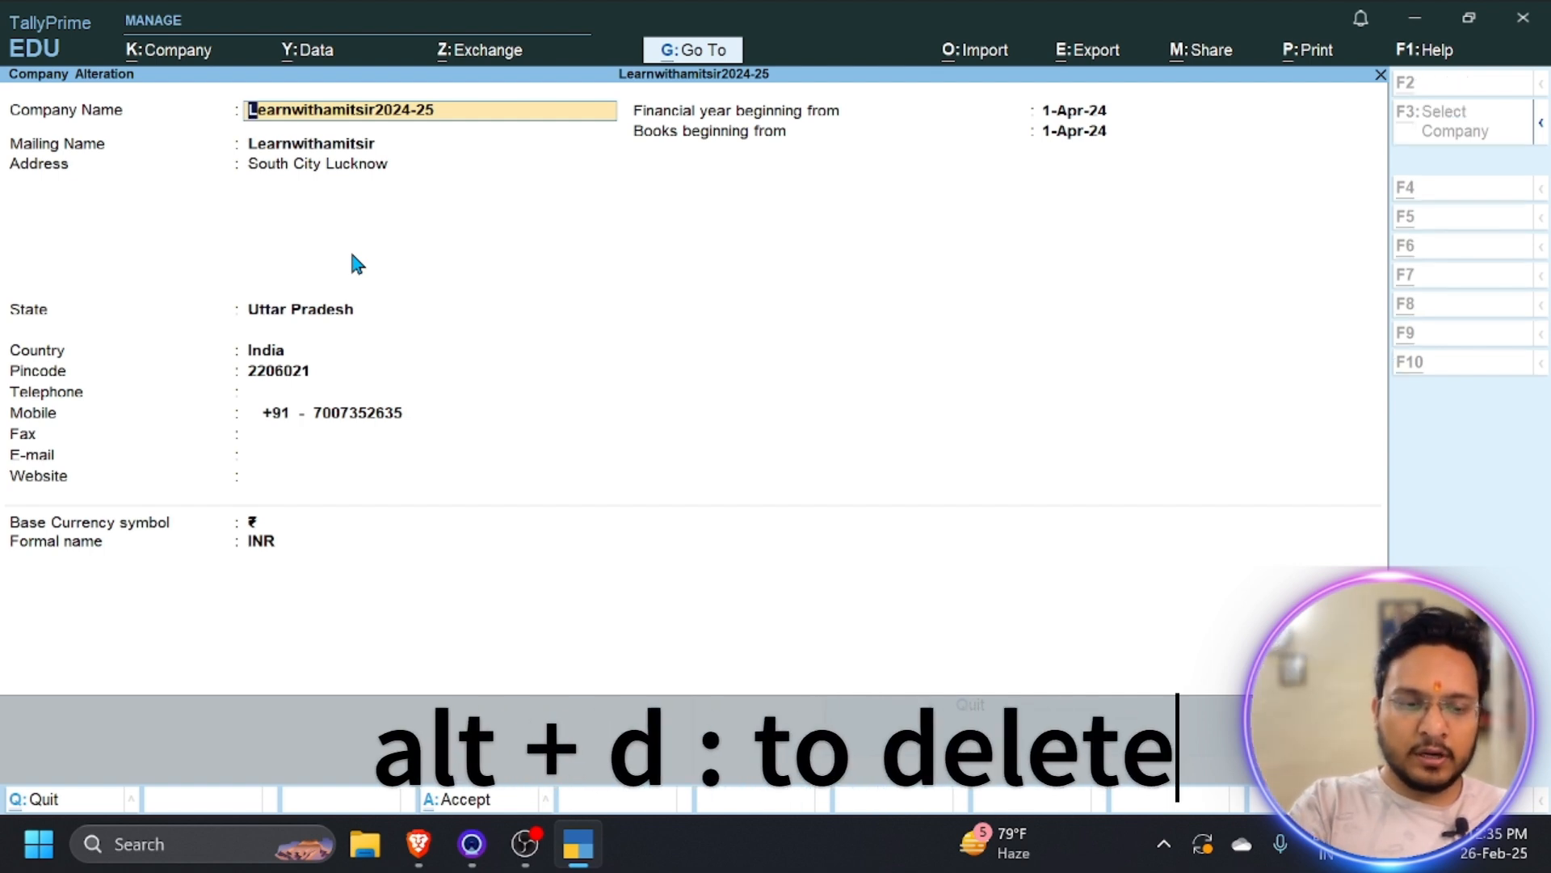
key(alt+d)
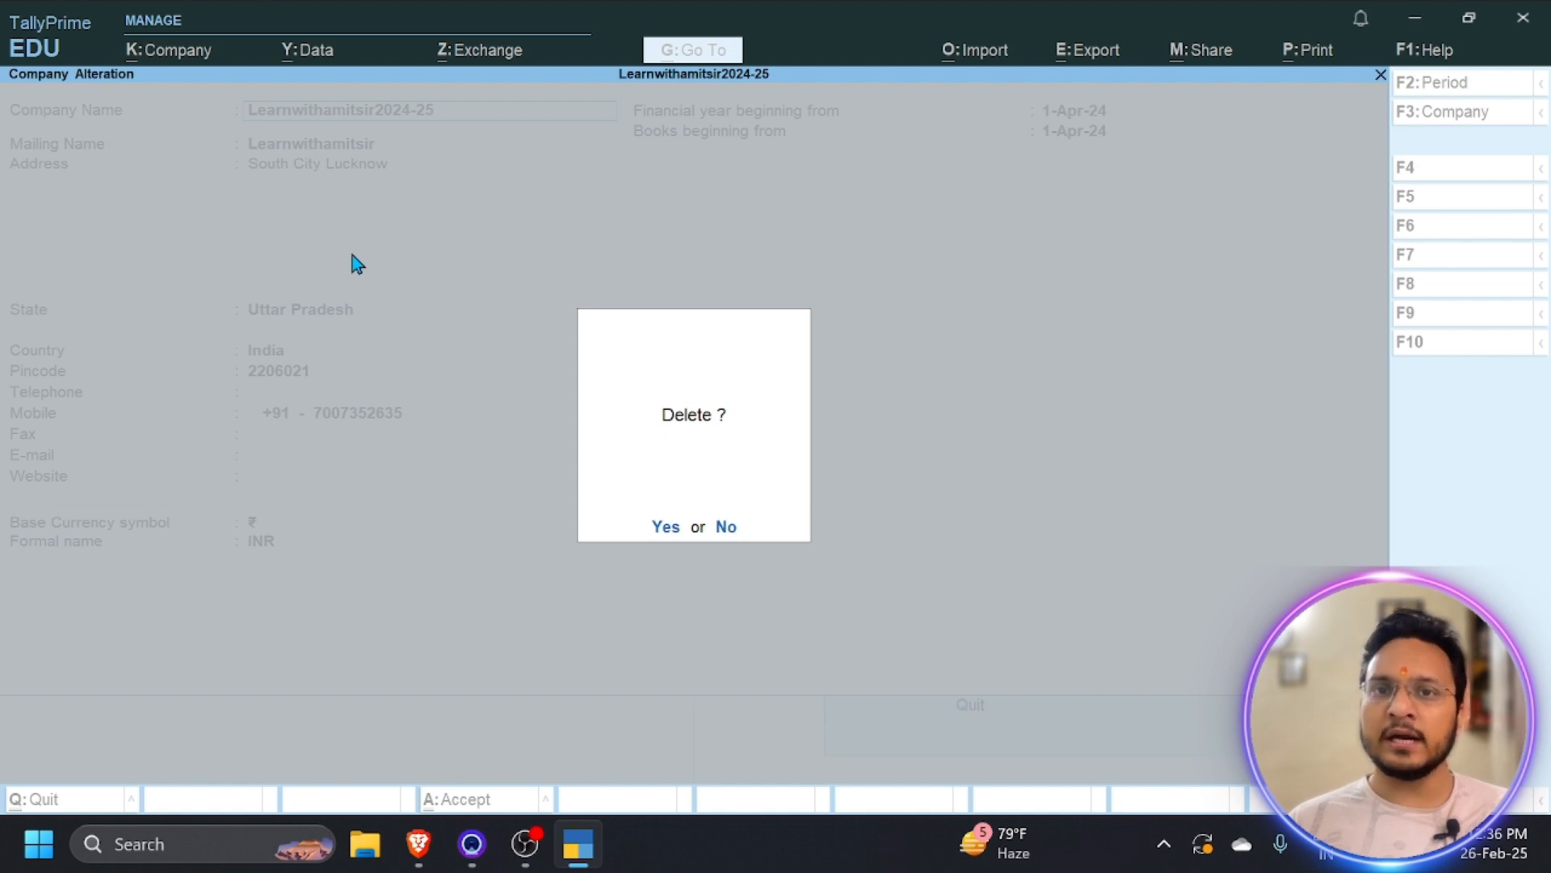
key(Escape)
key(Escape)
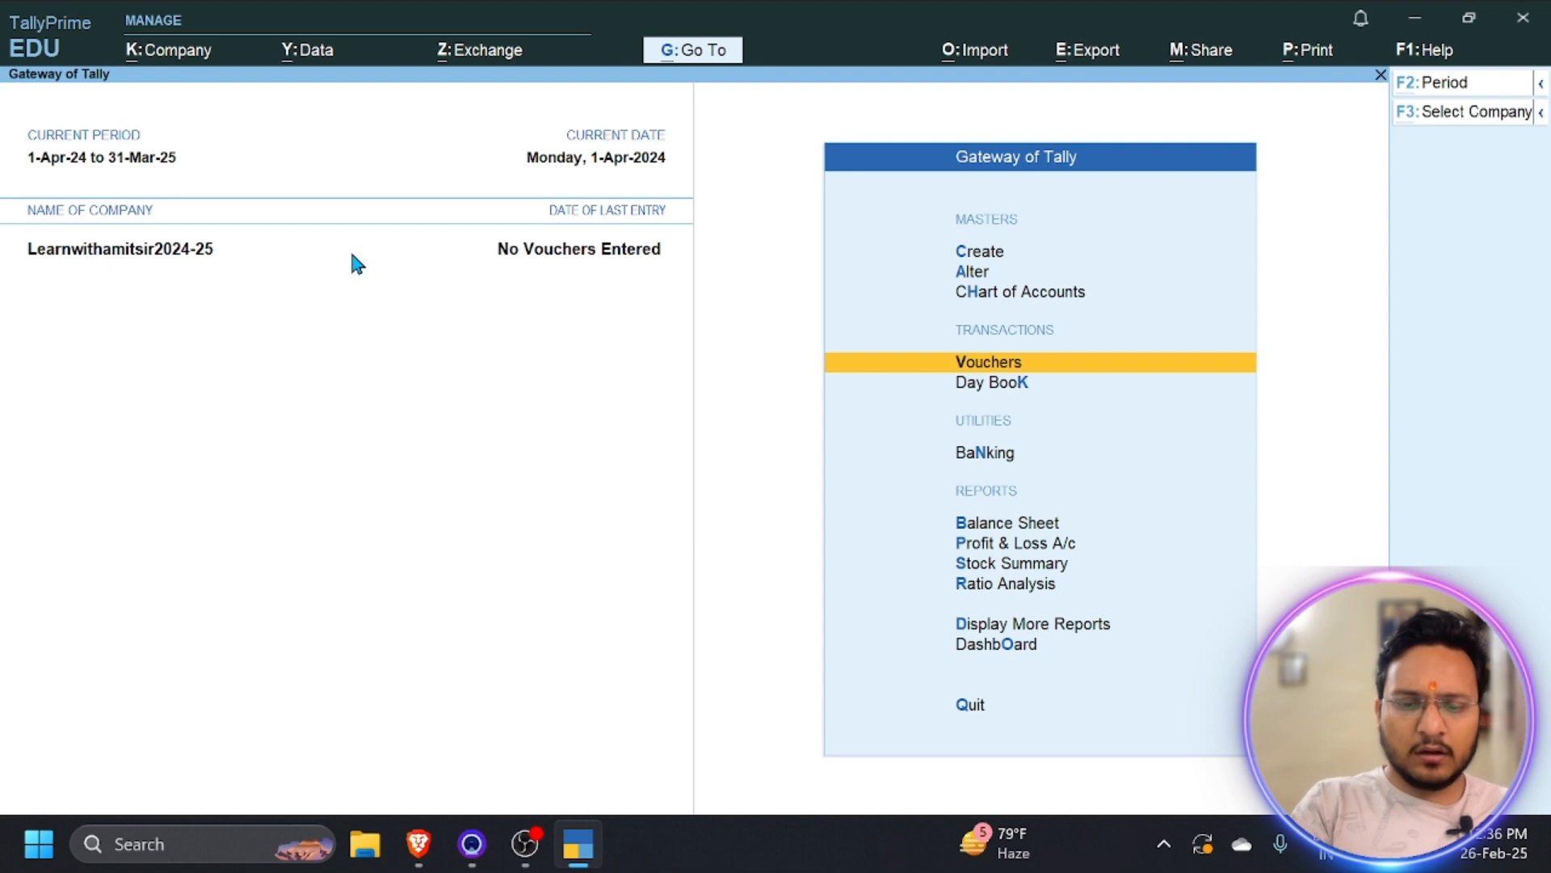
key(alt+k)
key(Down)
key(Down)
key(Down)
Step: Shut Learnwithamitsir2024-25 from the company menu and quit TallyPrime, confirming Yes
key(Up)
key(Down)
key(Down)
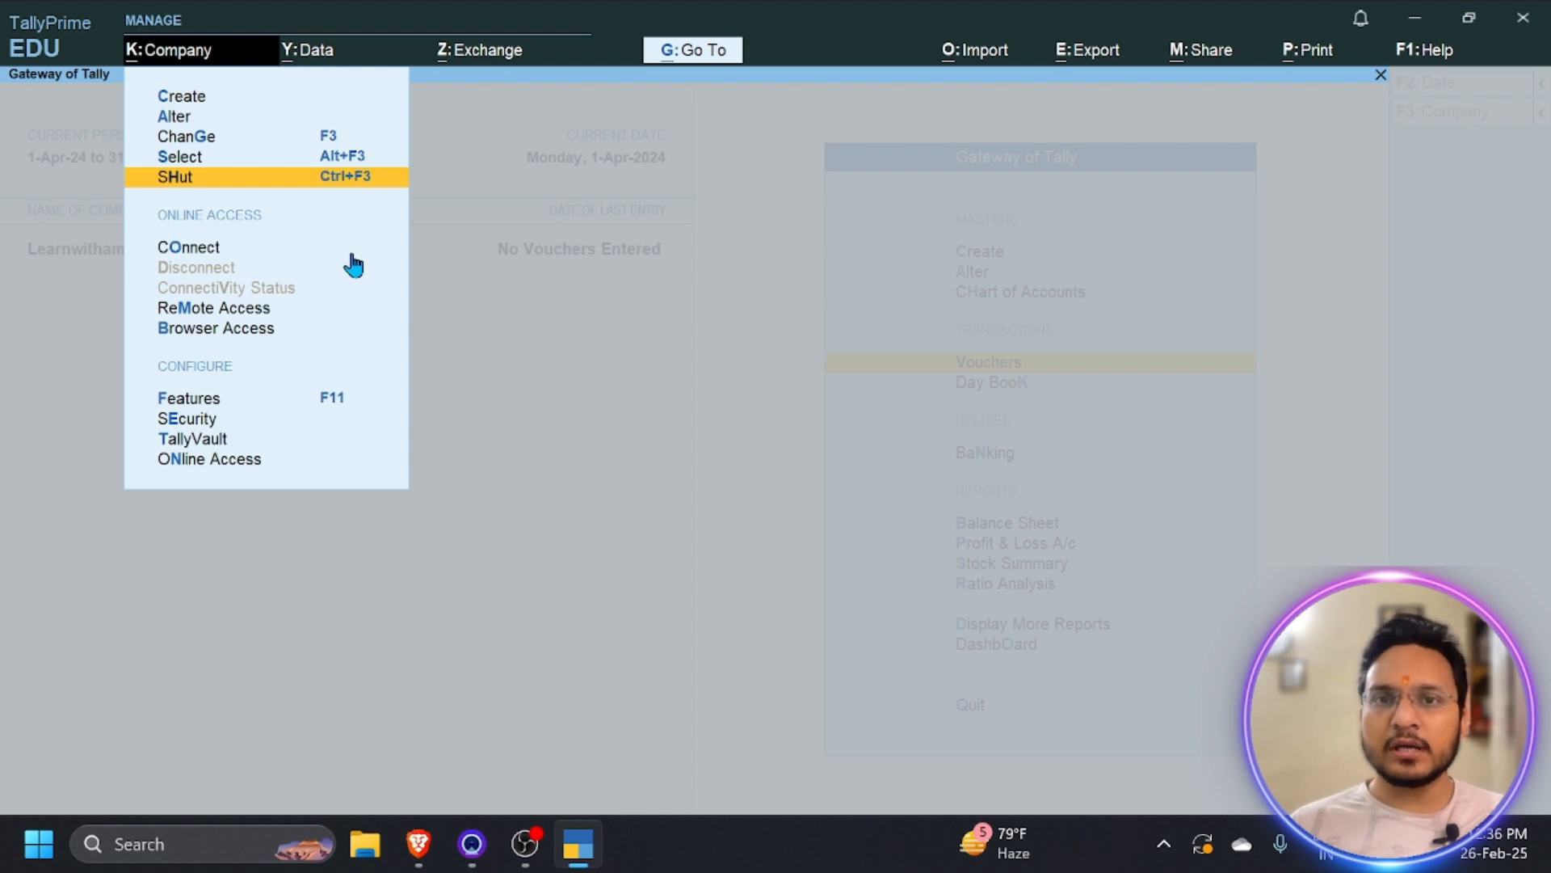
key(Down)
key(Up)
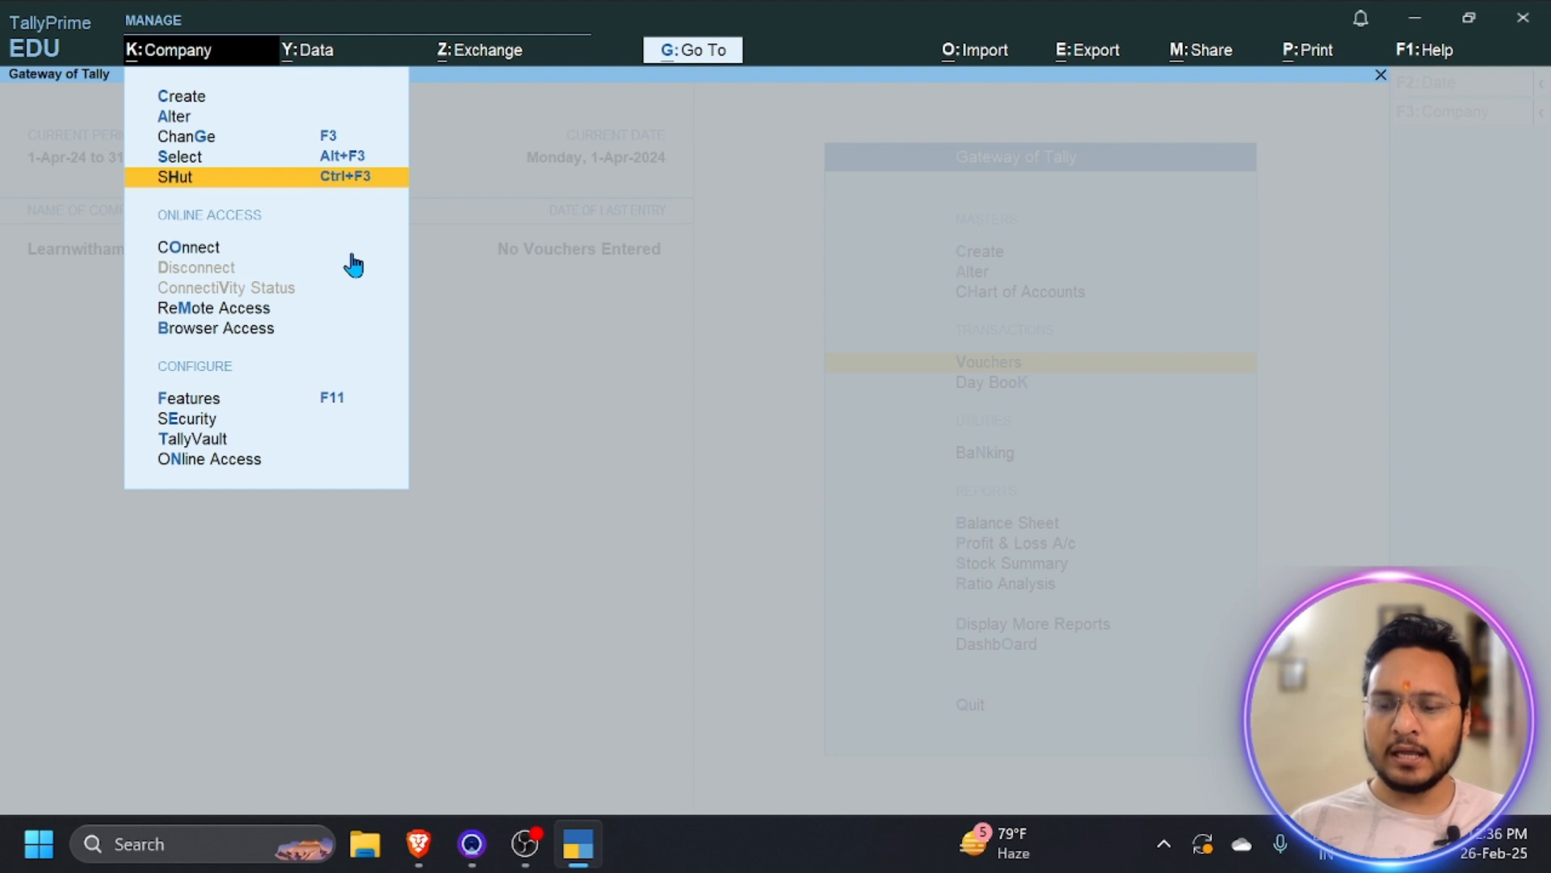
key(Return)
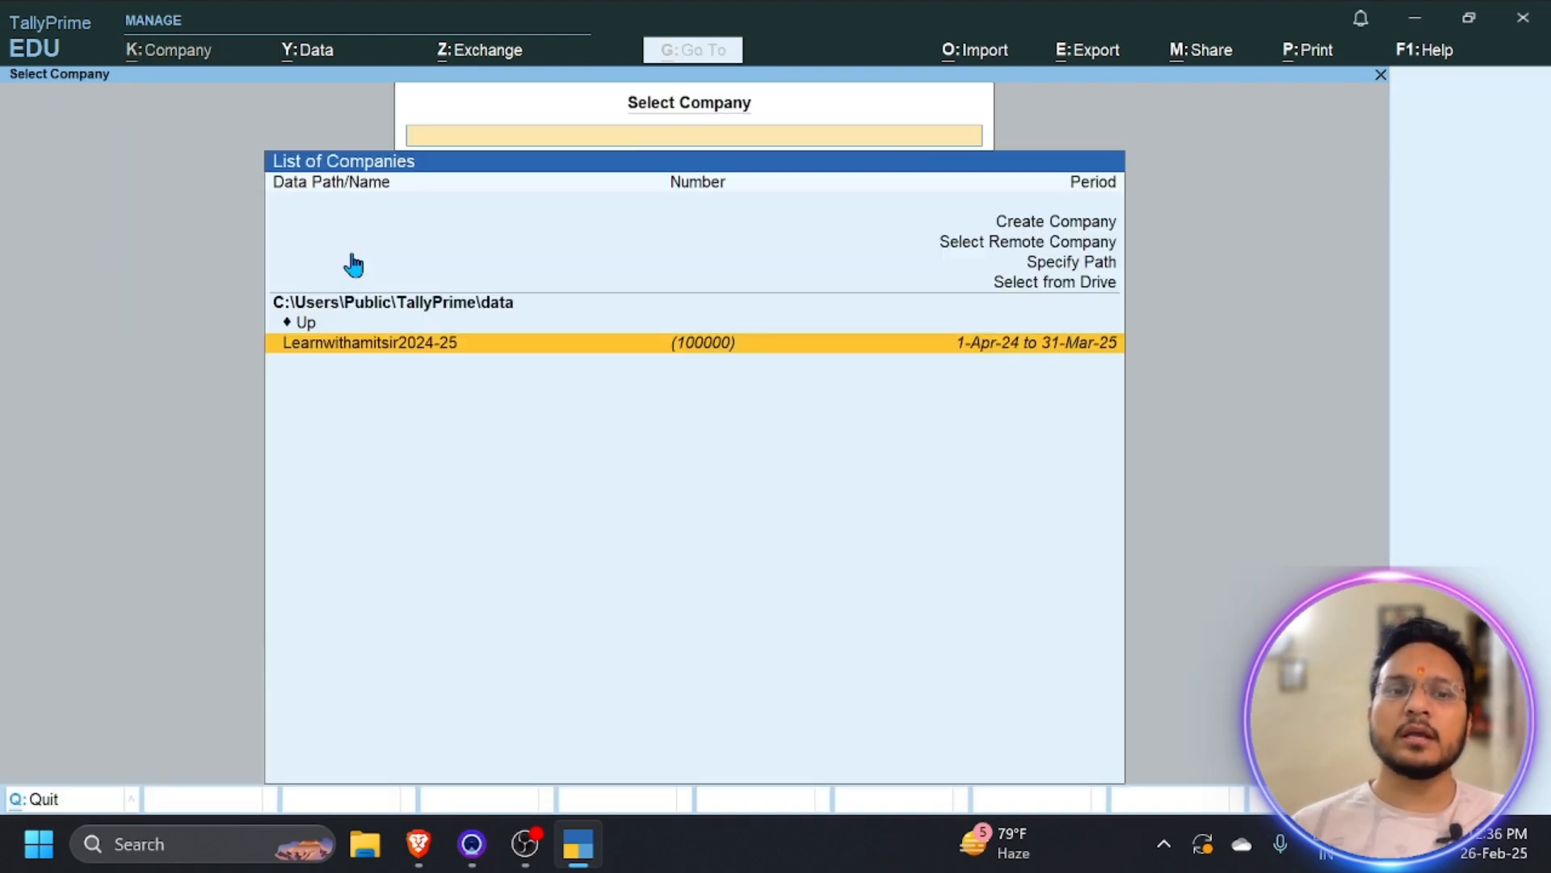
click(1523, 18)
click(664, 575)
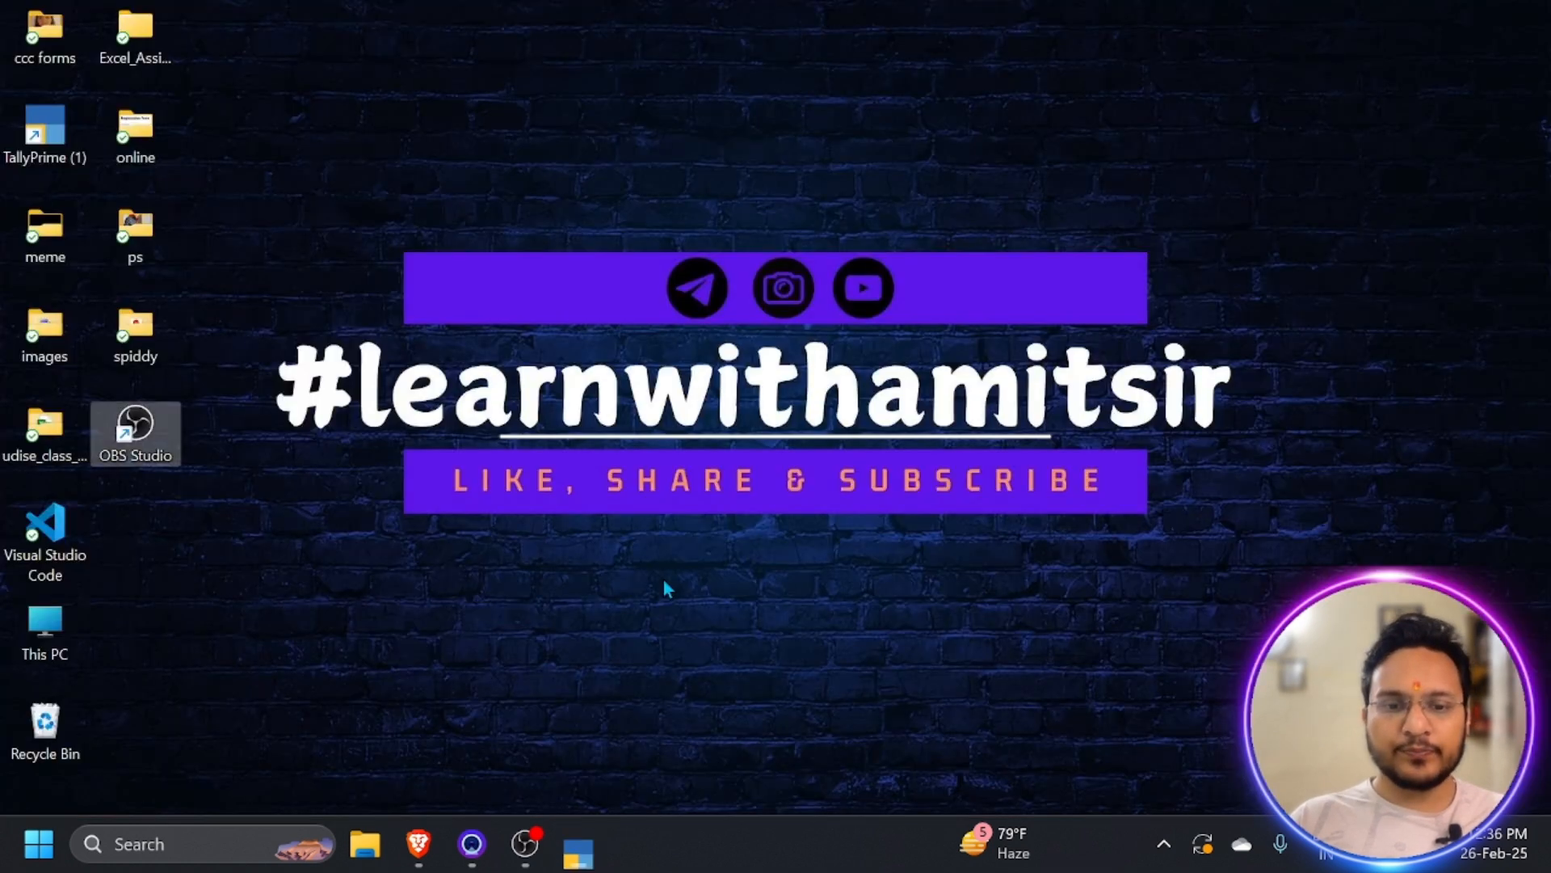
Step: Search 'tall' in the Start menu, launch TallyPrime and continue in Educational Mode
key(super)
text(ta)
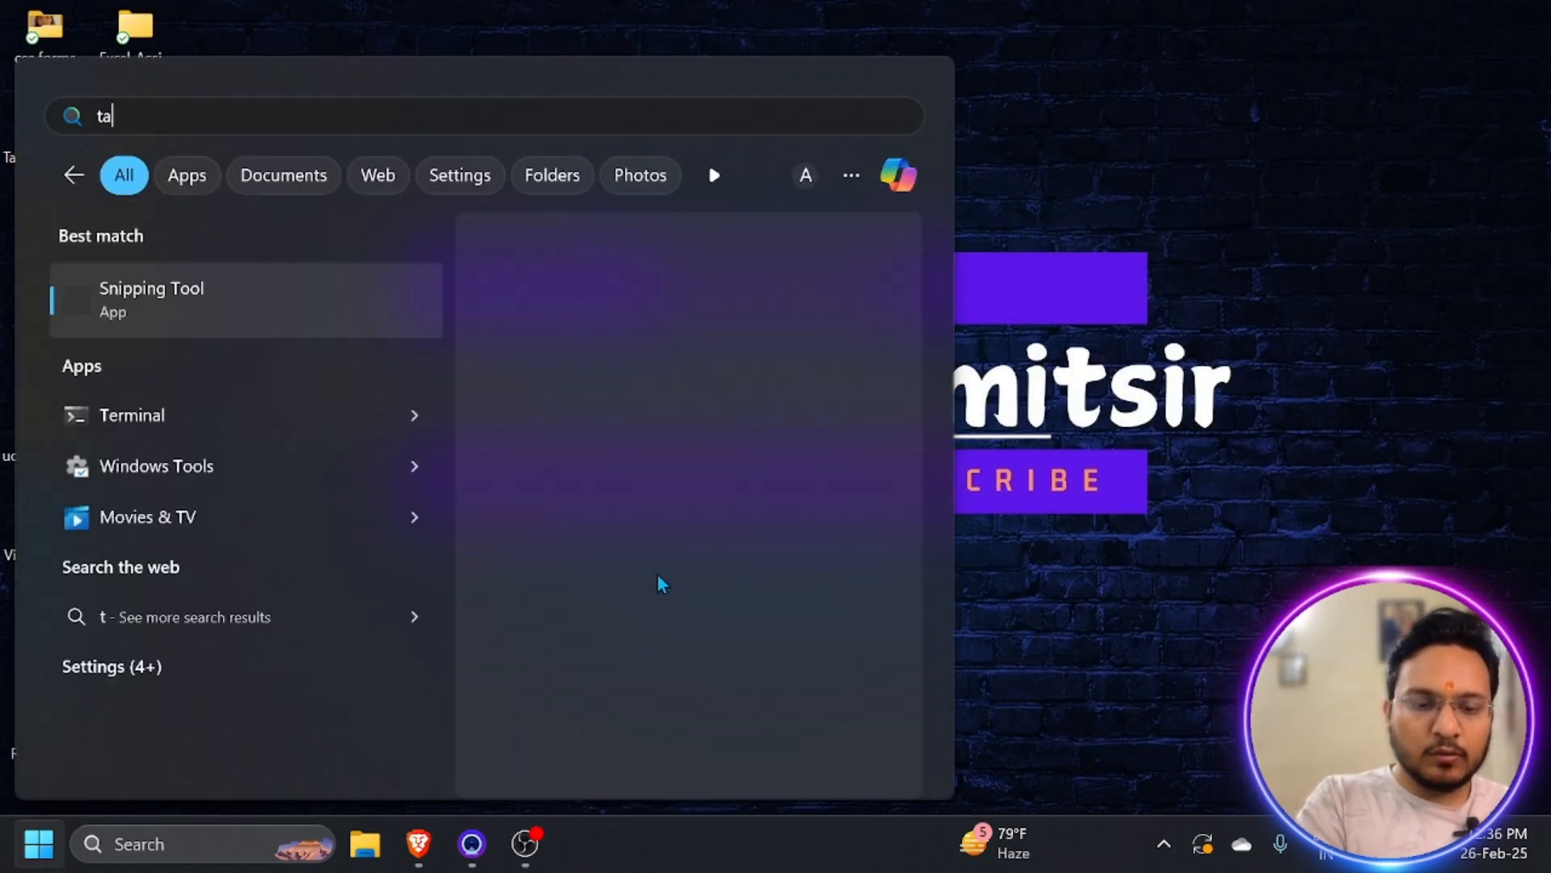
text(ll)
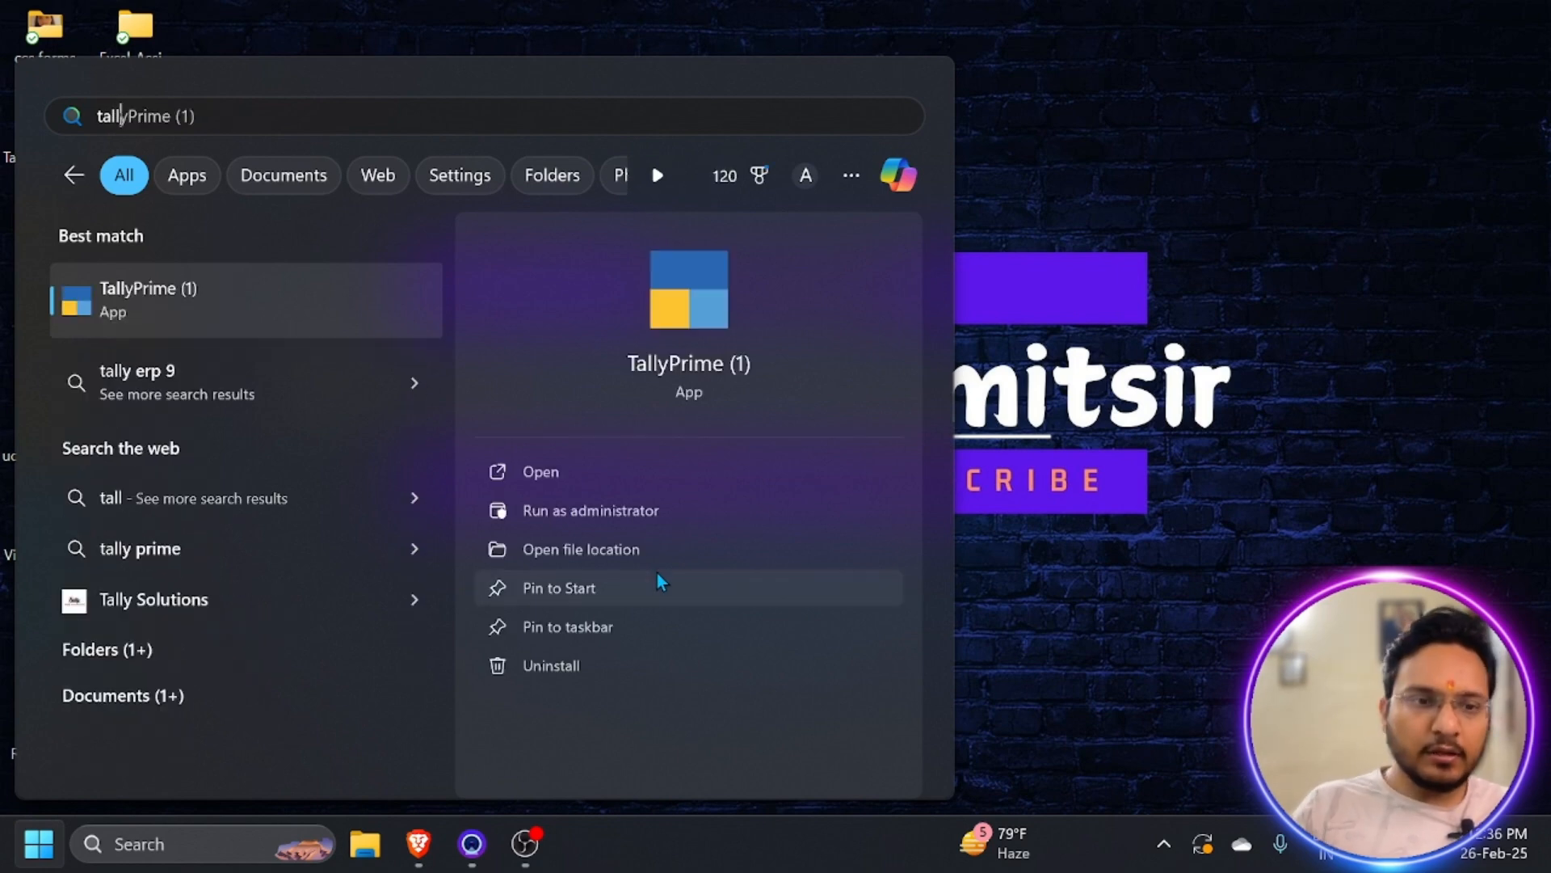
click(233, 323)
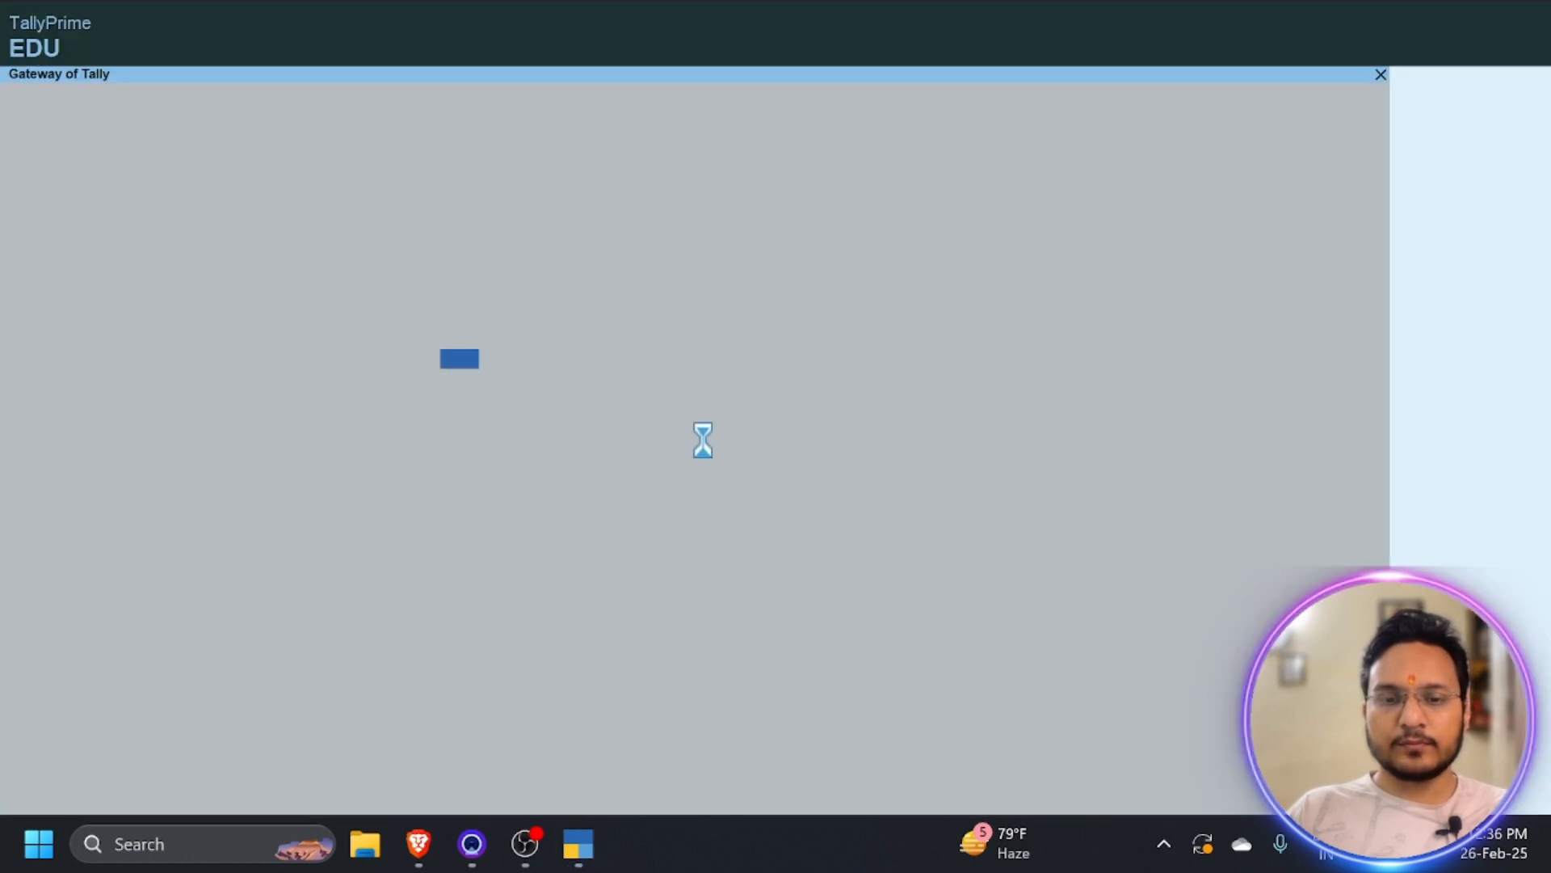
click(378, 509)
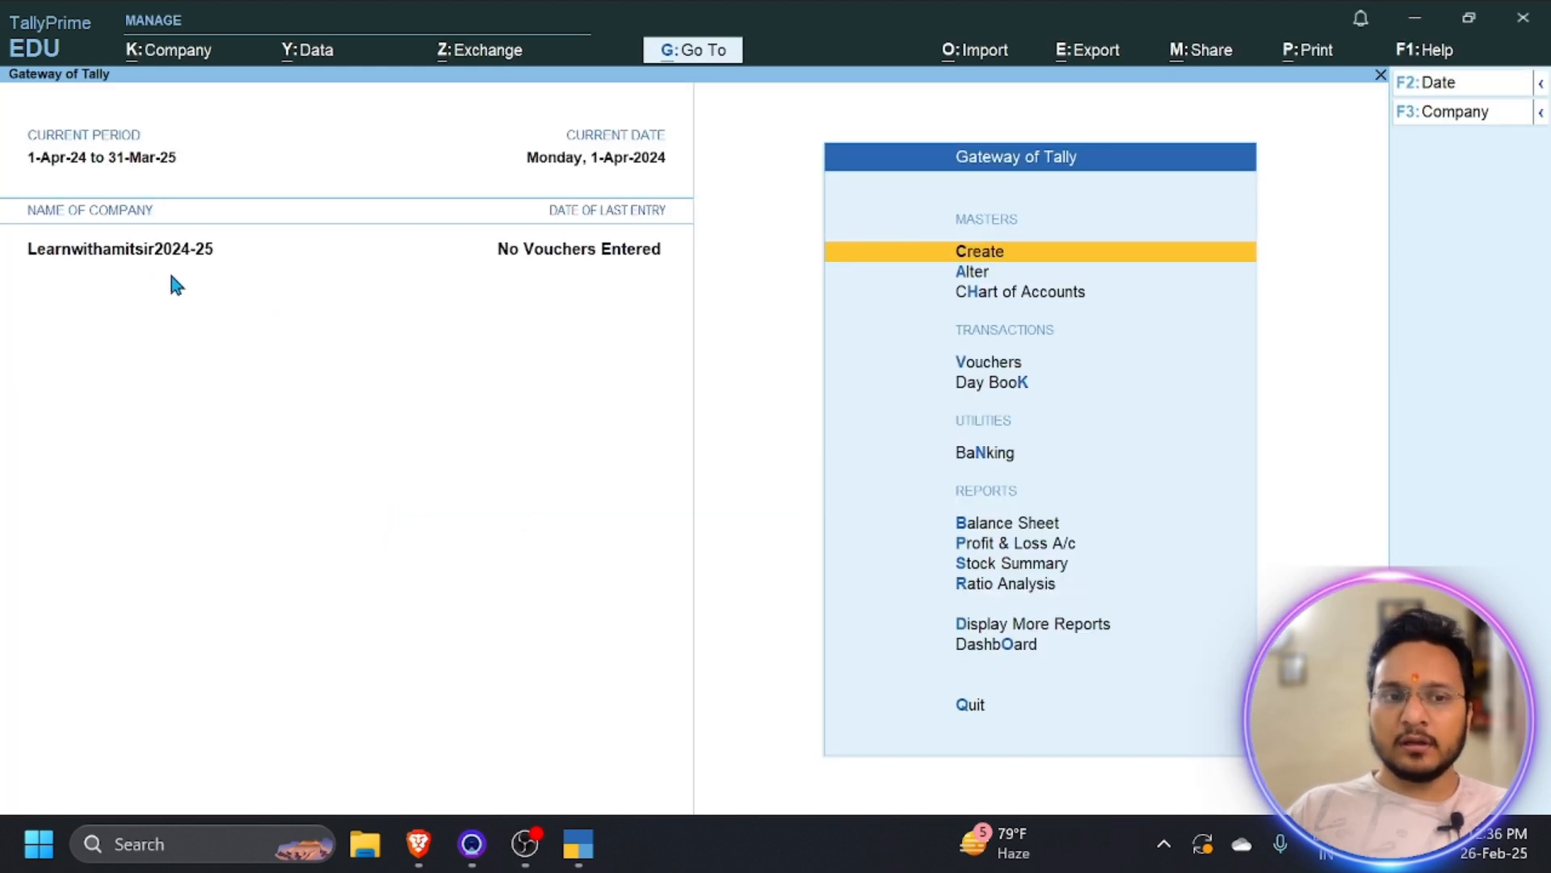
Step: Select Learnwithamitsir2024-25 from the List of Companies, then minimize TallyPrime
click(149, 52)
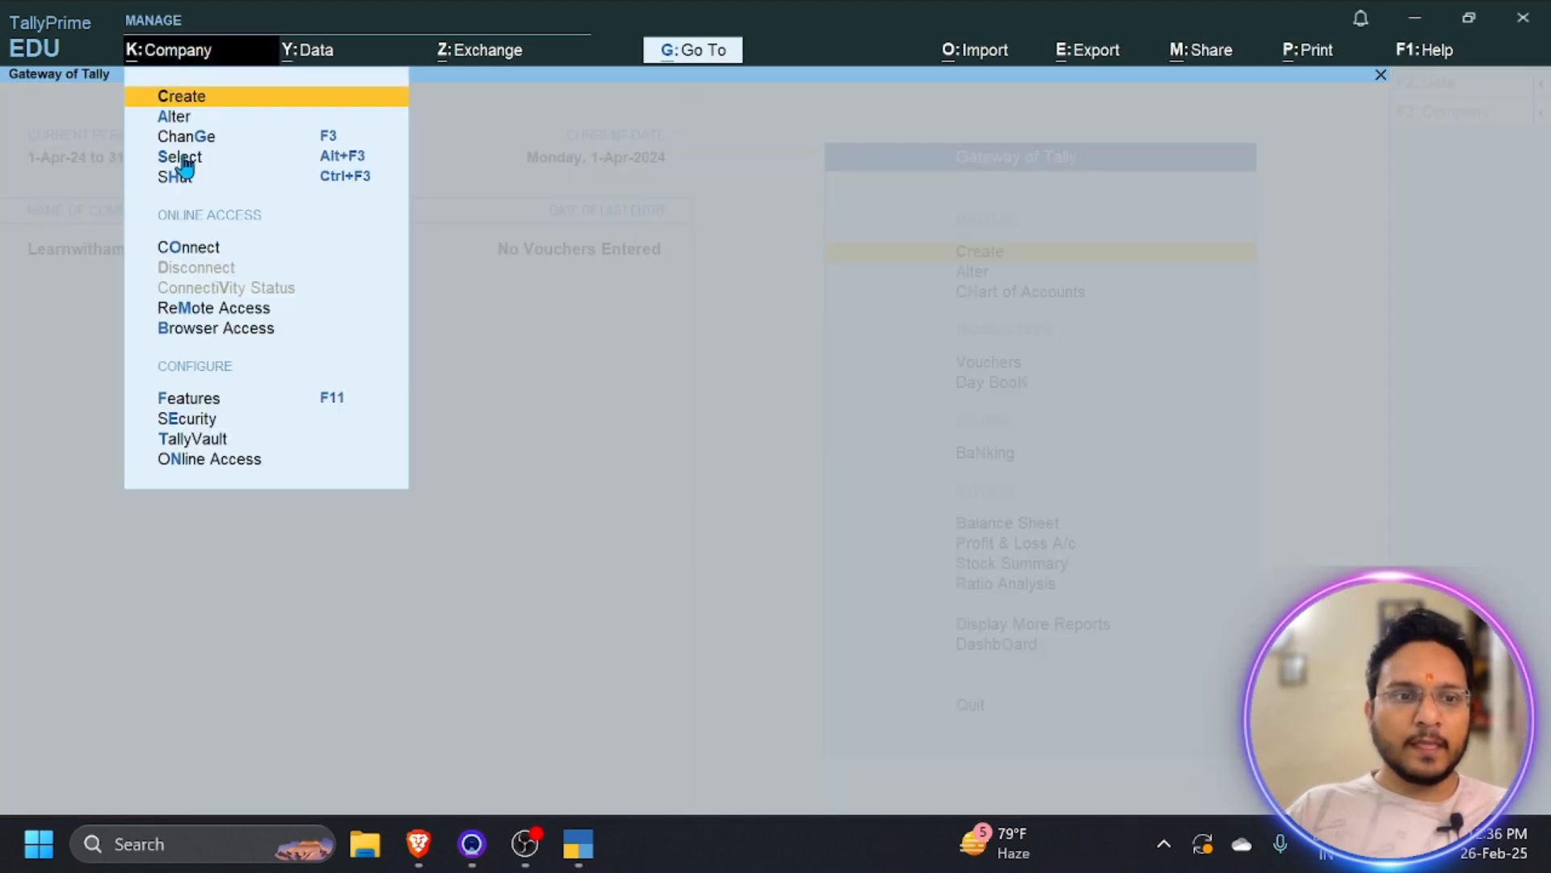
click(200, 181)
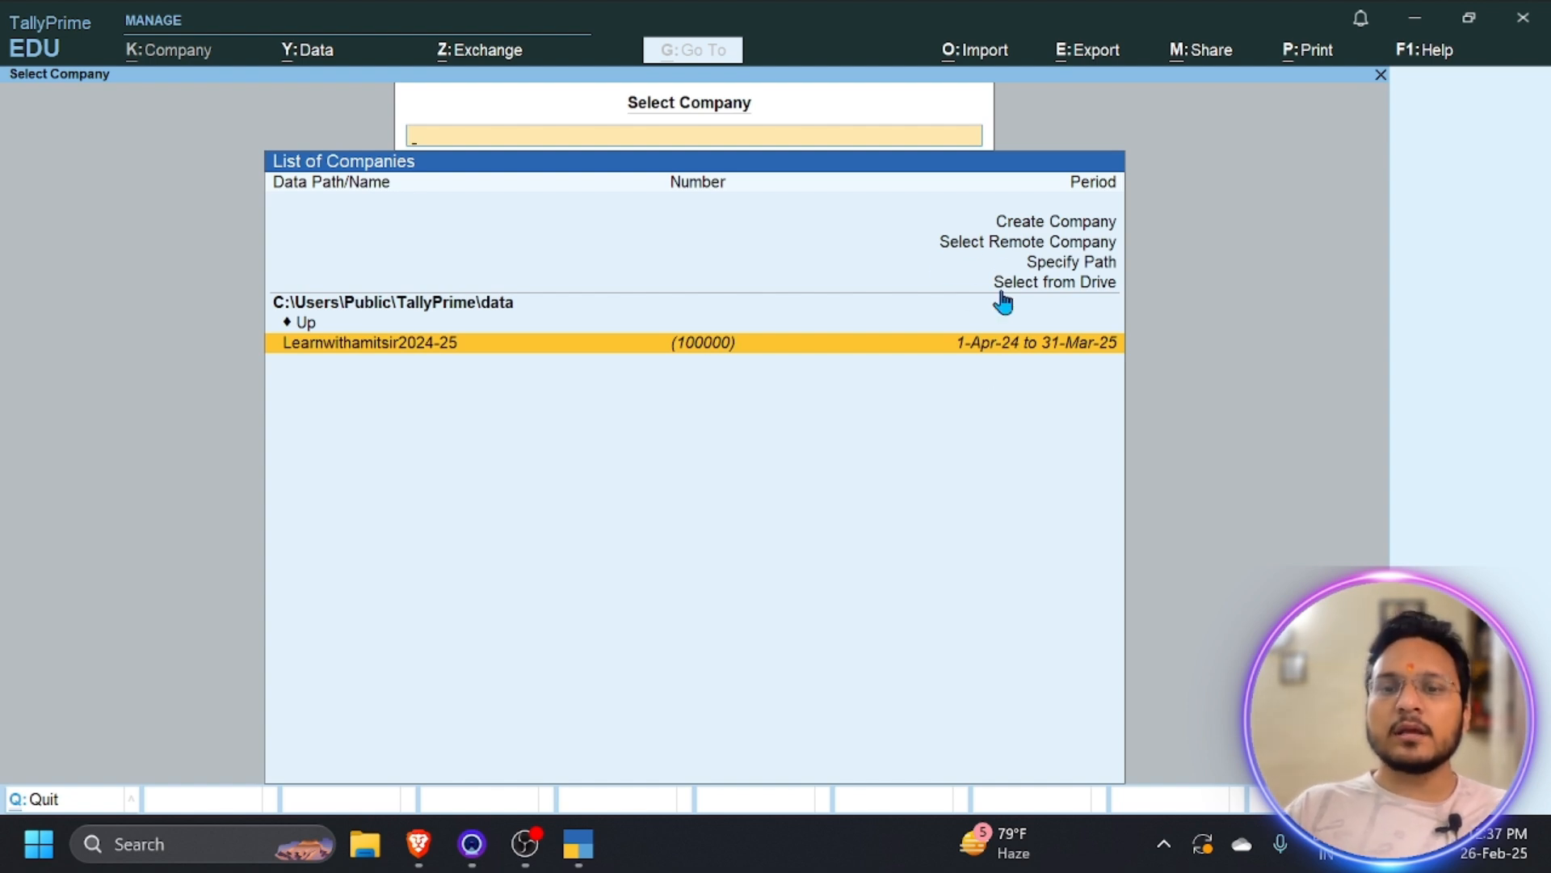
click(380, 342)
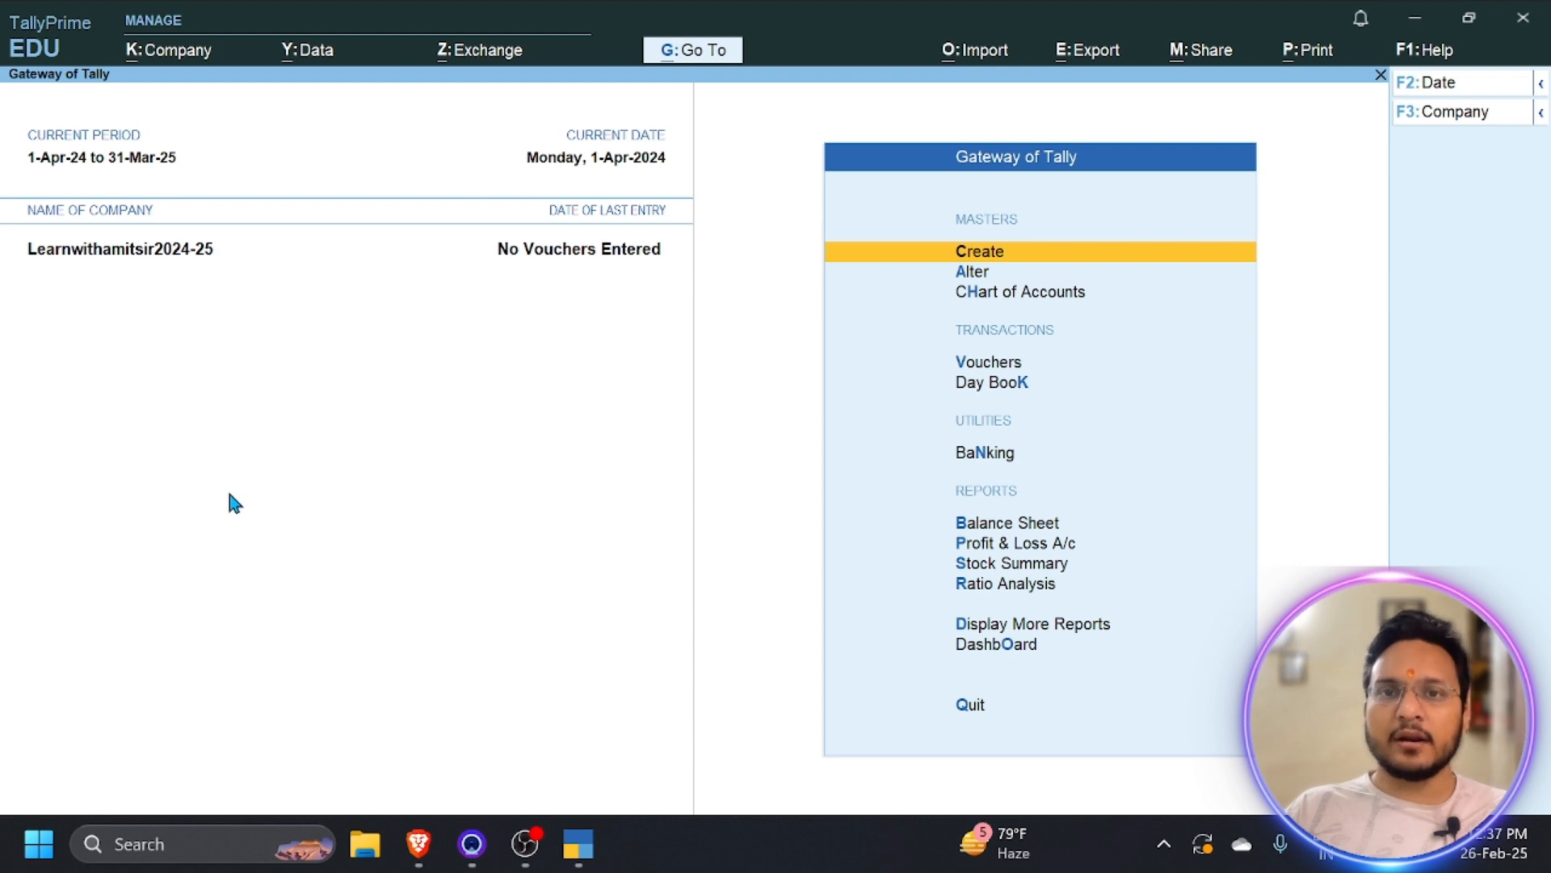
click(1414, 20)
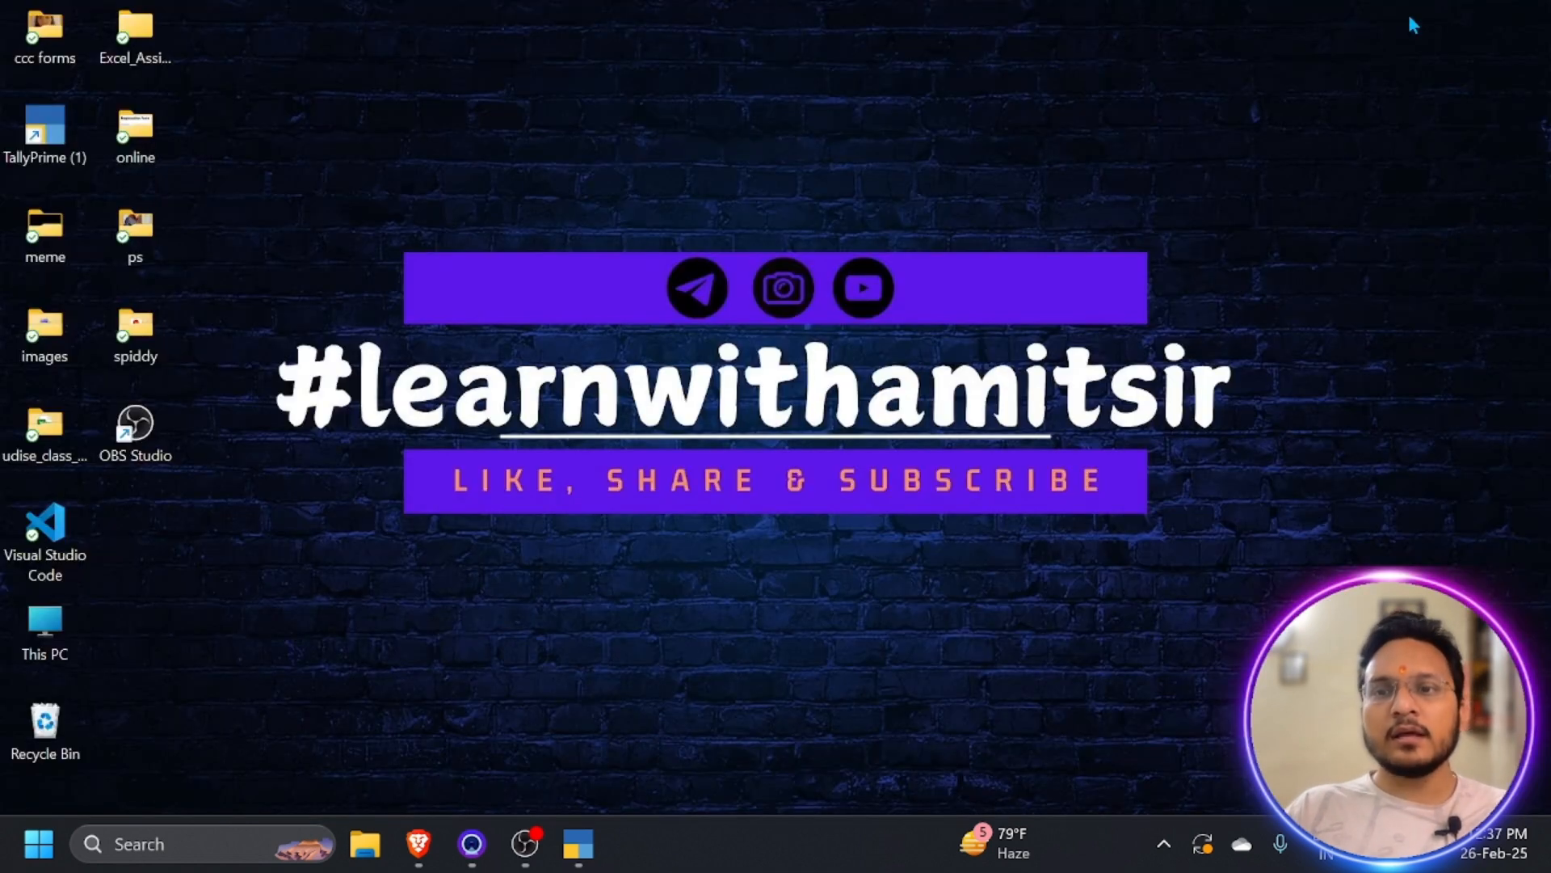